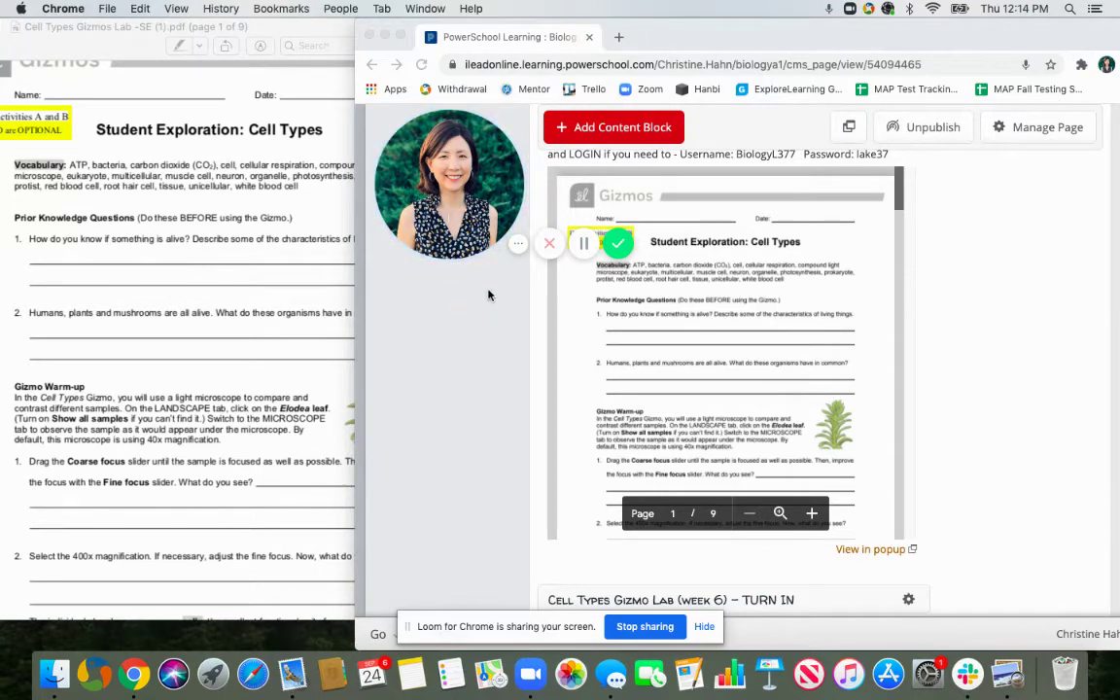
Open the Cell Types Gizmo Lab from the PowerSchool course page and check the login details given there
{"action": "left_click", "coordinate": [501, 194]}
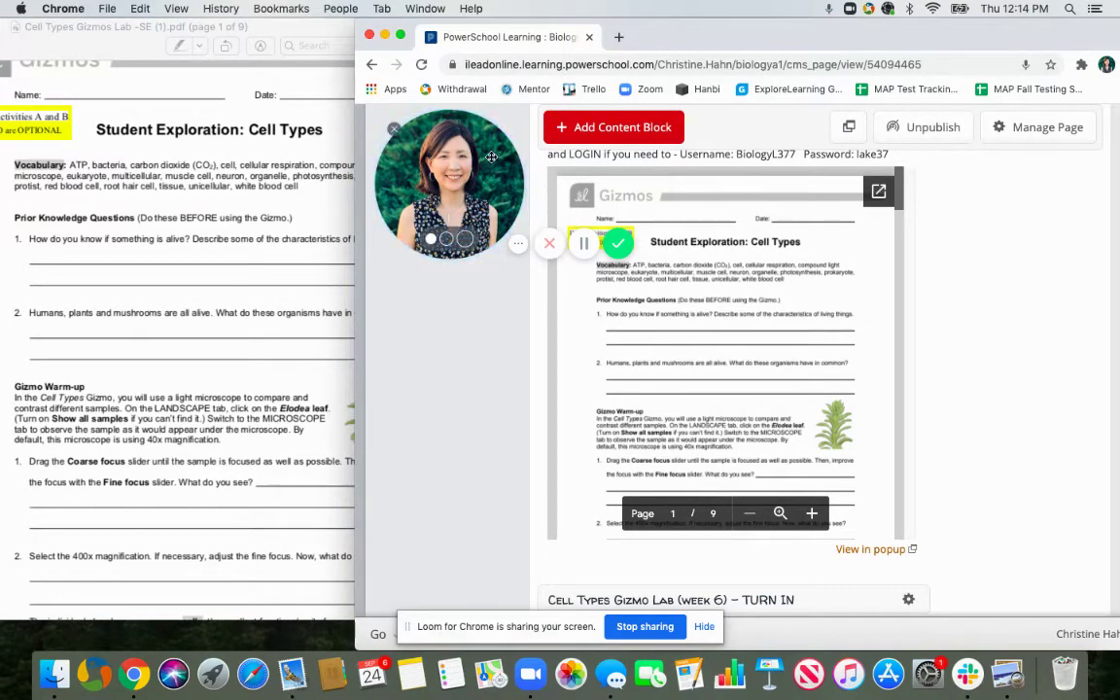
{"action": "left_click_drag", "start_coordinate": [433, 159], "coordinate": [1034, 176]}
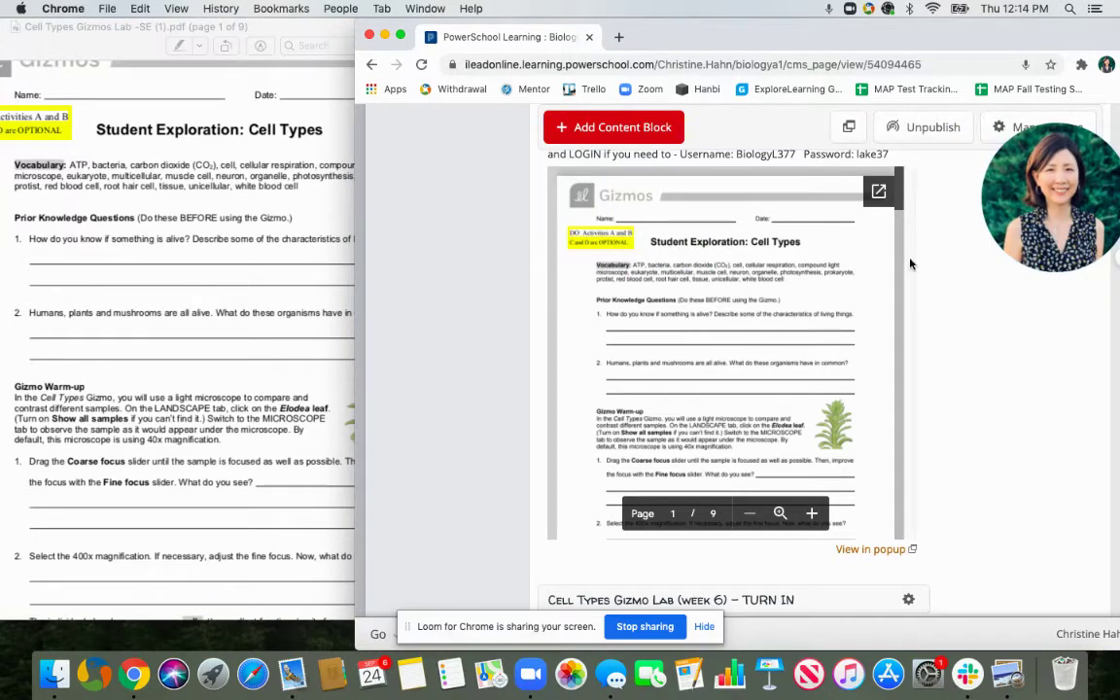
{"action": "scroll", "coordinate": [780, 242], "scroll_direction": "up", "scroll_amount": 3}
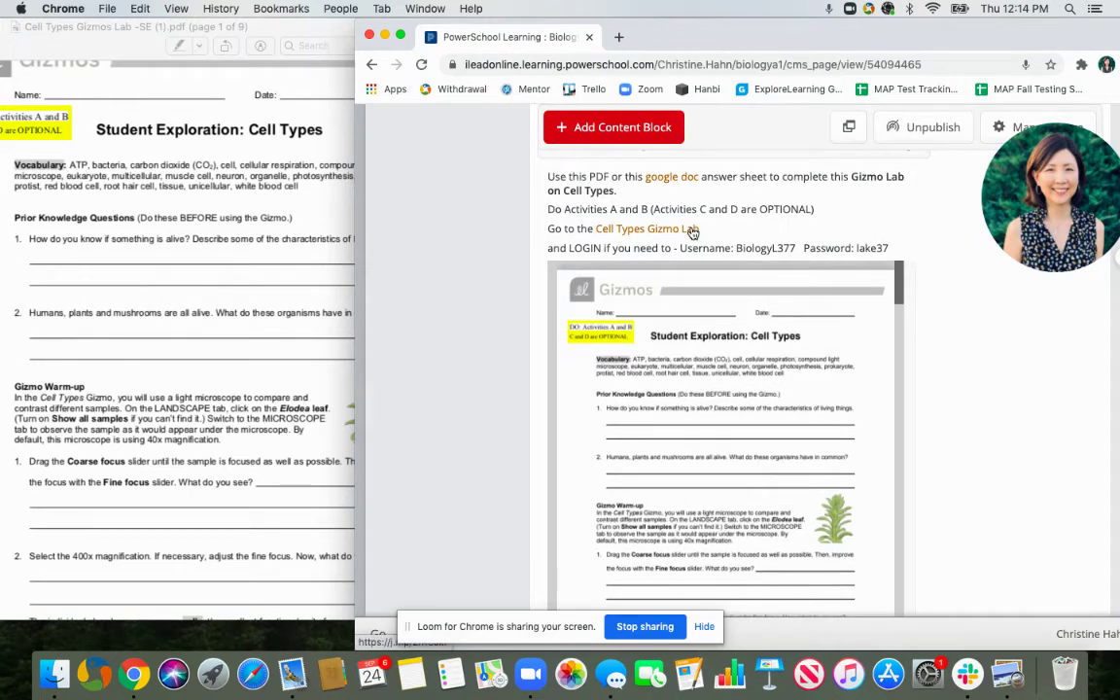
{"action": "left_click", "coordinate": [692, 231]}
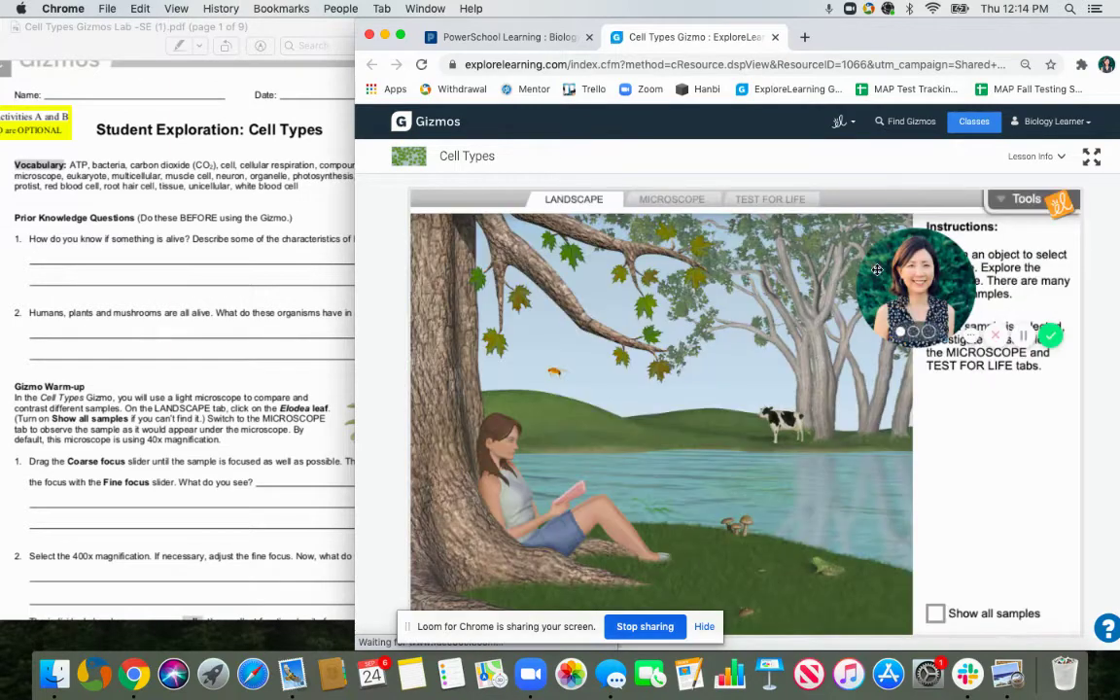
{"action": "left_click_drag", "start_coordinate": [876, 269], "coordinate": [885, 338]}
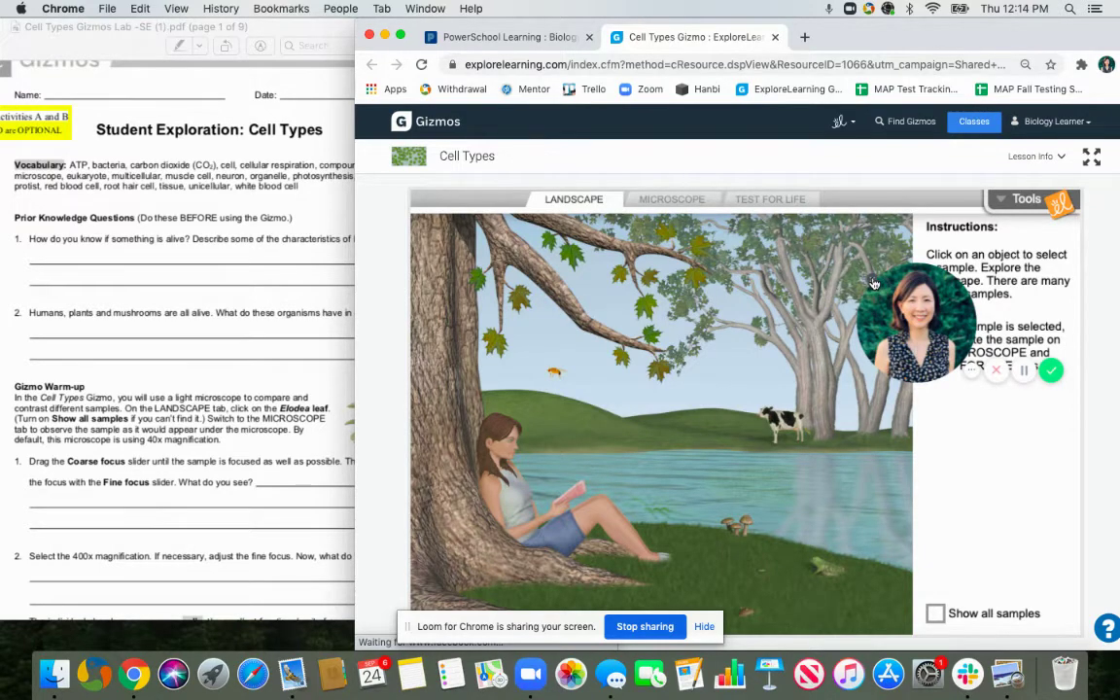
{"action": "left_click", "coordinate": [509, 39]}
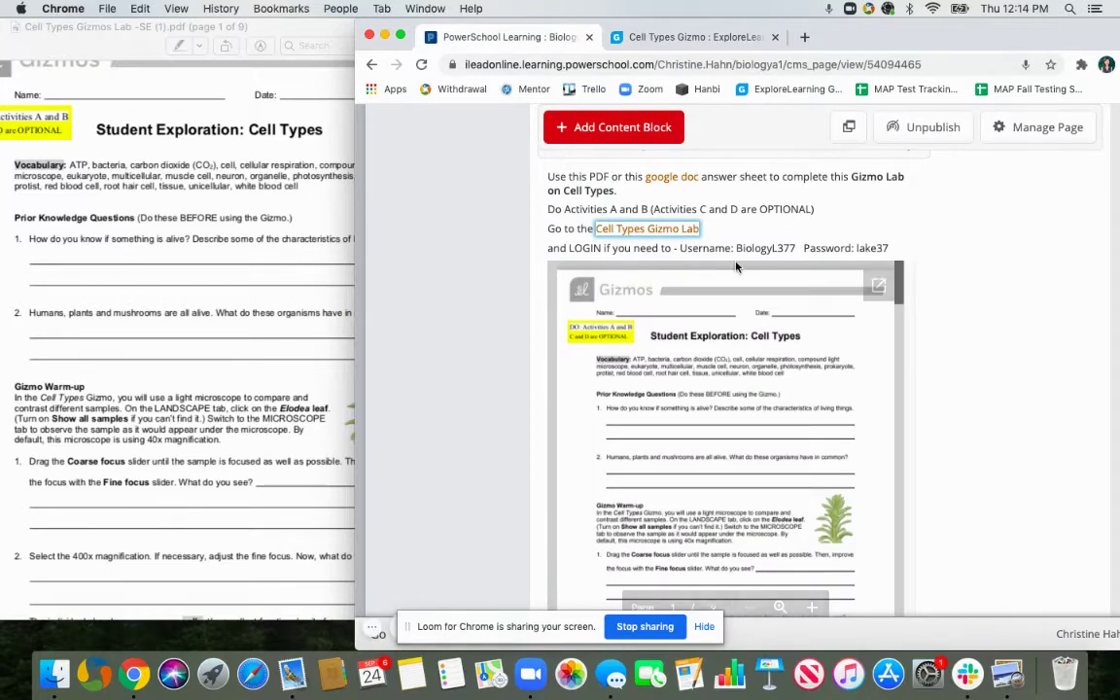
{"action": "left_click", "coordinate": [671, 39]}
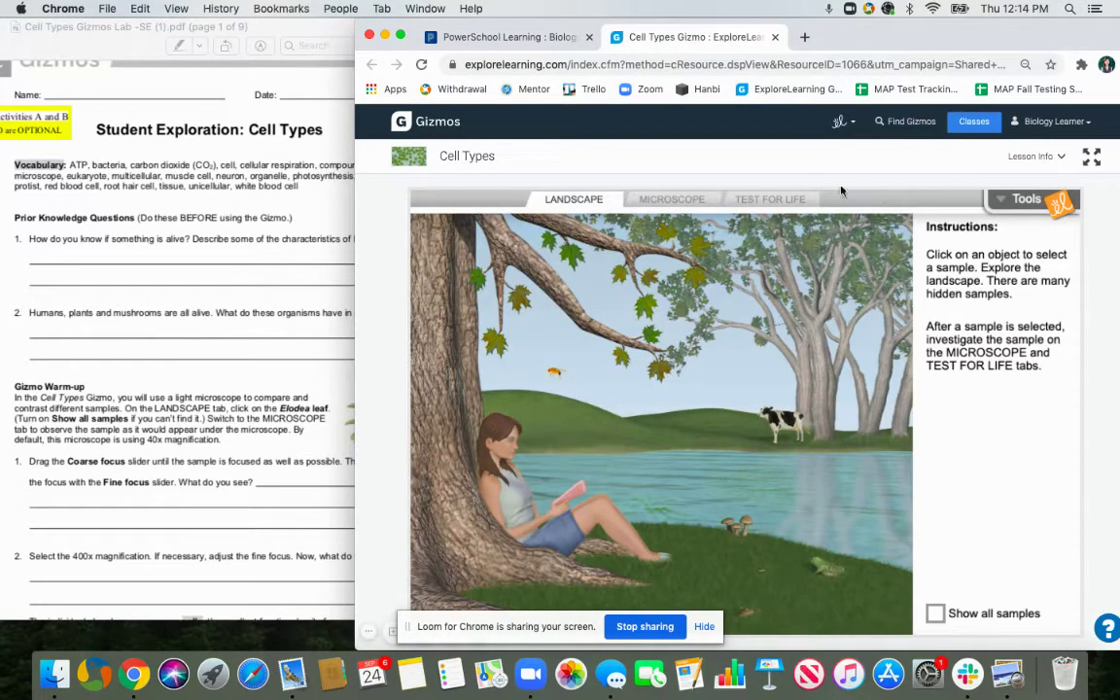
Switch to the Cell Types worksheet in Preview and review the prior knowledge questions, the Gizmo Warm-up and the start of Activity A
{"action": "left_click", "coordinate": [309, 328]}
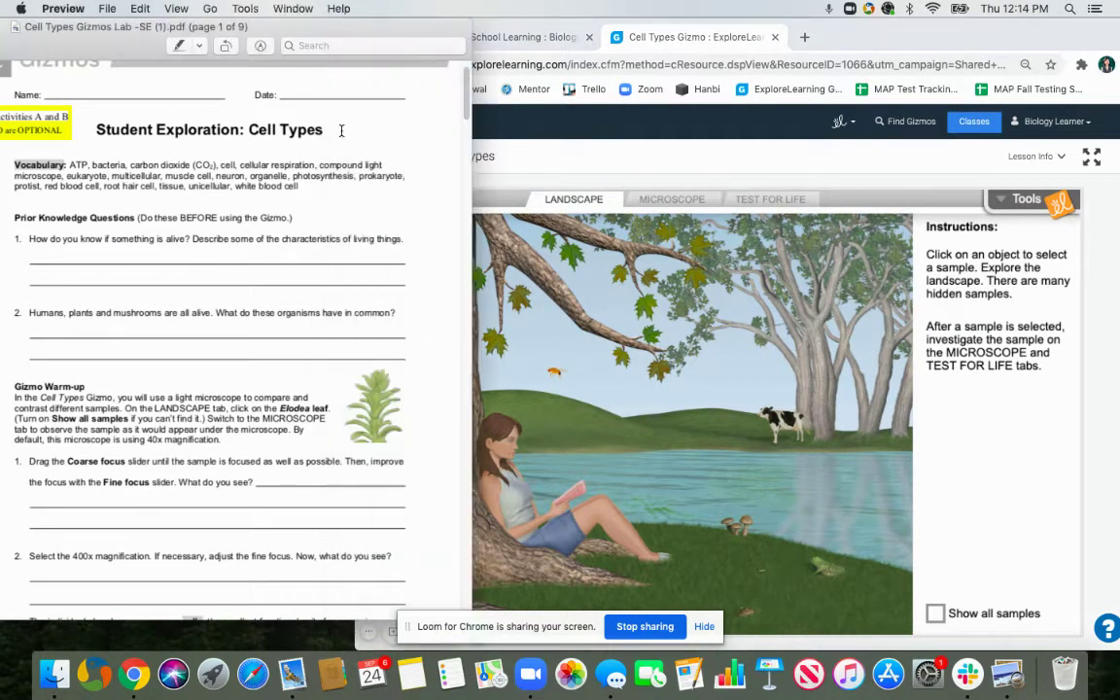
{"action": "left_click_drag", "start_coordinate": [316, 30], "coordinate": [365, 34]}
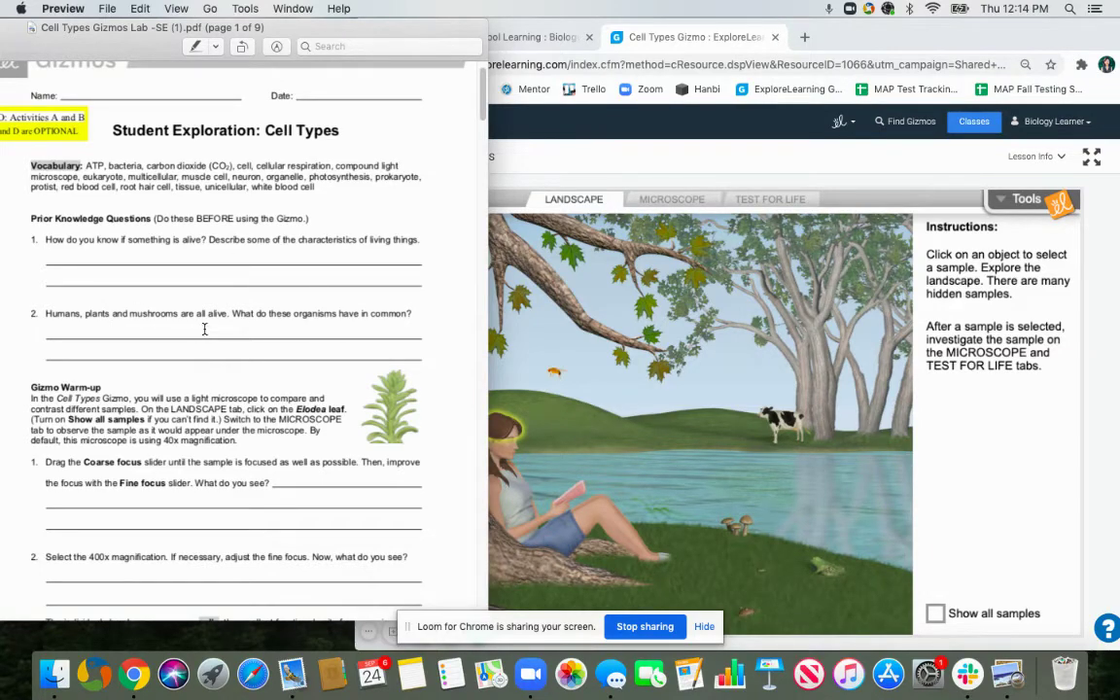
{"action": "scroll", "coordinate": [205, 328], "scroll_direction": "down", "scroll_amount": 1}
{"action": "scroll", "coordinate": [205, 329], "scroll_direction": "down", "scroll_amount": 5}
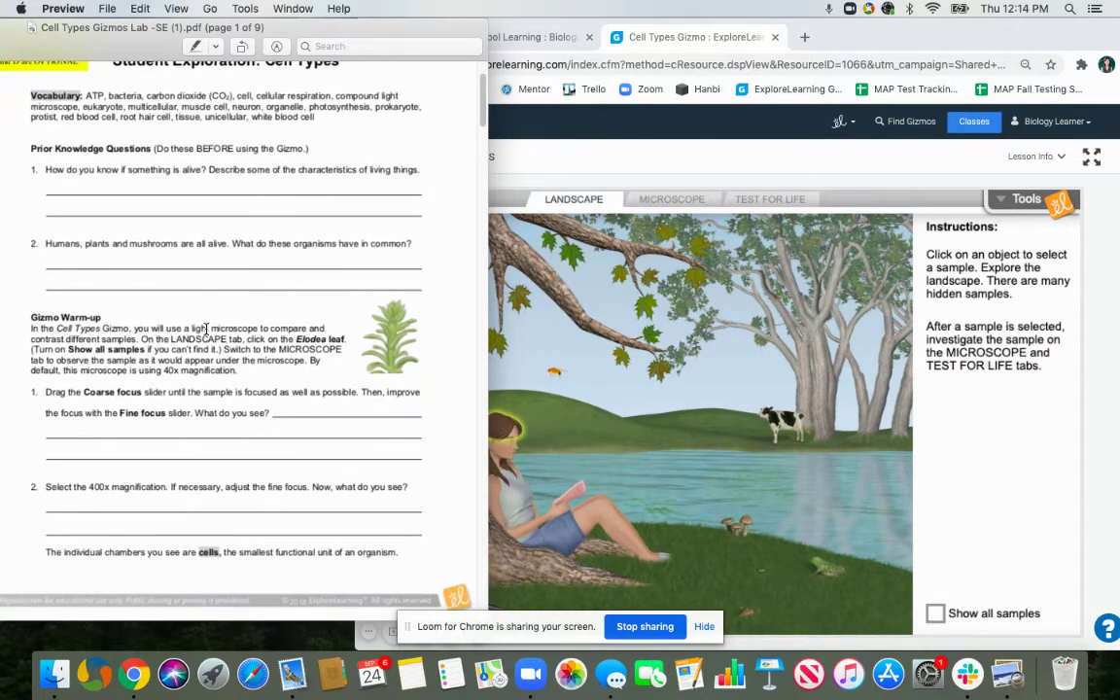
{"action": "scroll", "coordinate": [206, 329], "scroll_direction": "down", "scroll_amount": 4}
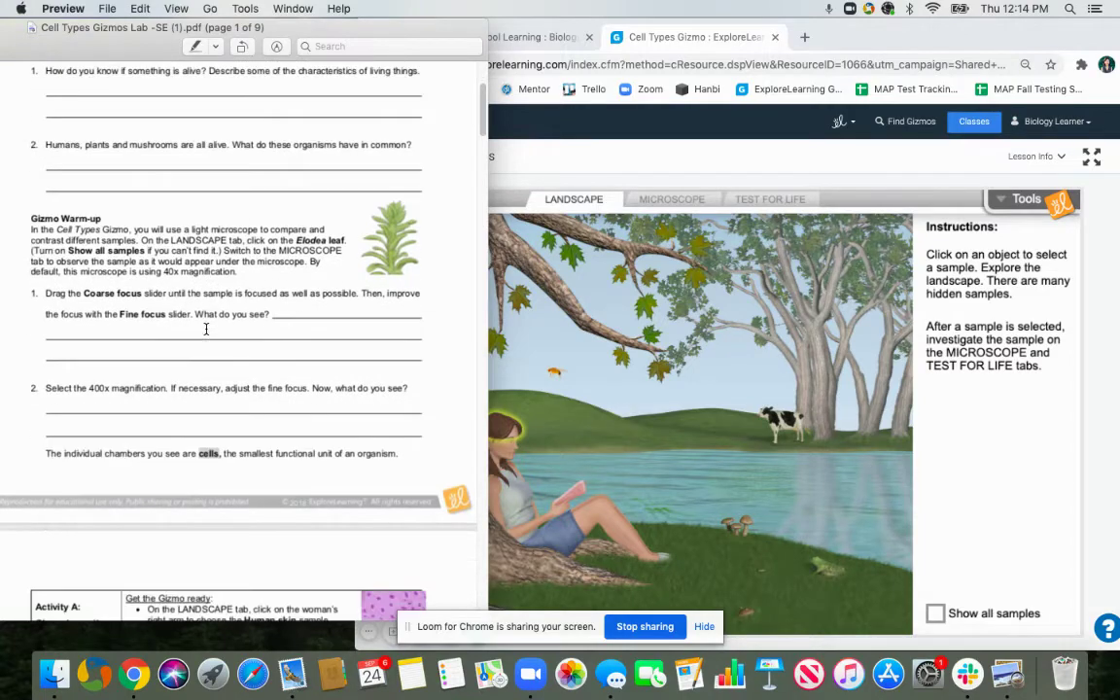
{"action": "scroll", "coordinate": [205, 329], "scroll_direction": "up", "scroll_amount": 10}
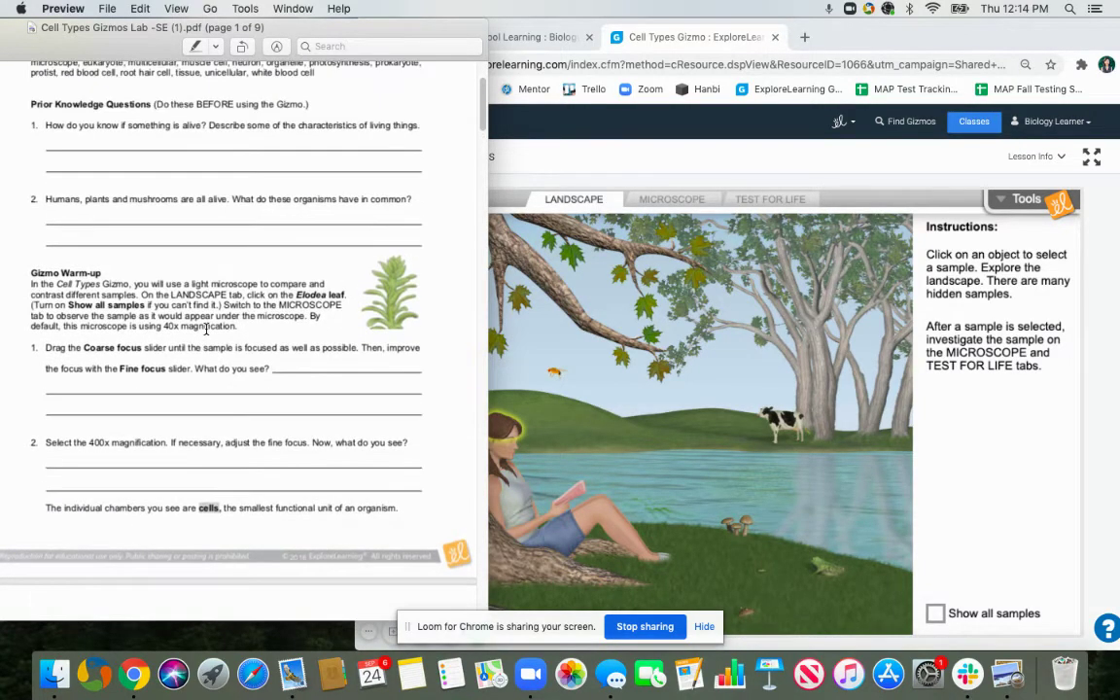
{"action": "scroll", "coordinate": [203, 307], "scroll_direction": "down", "scroll_amount": 5}
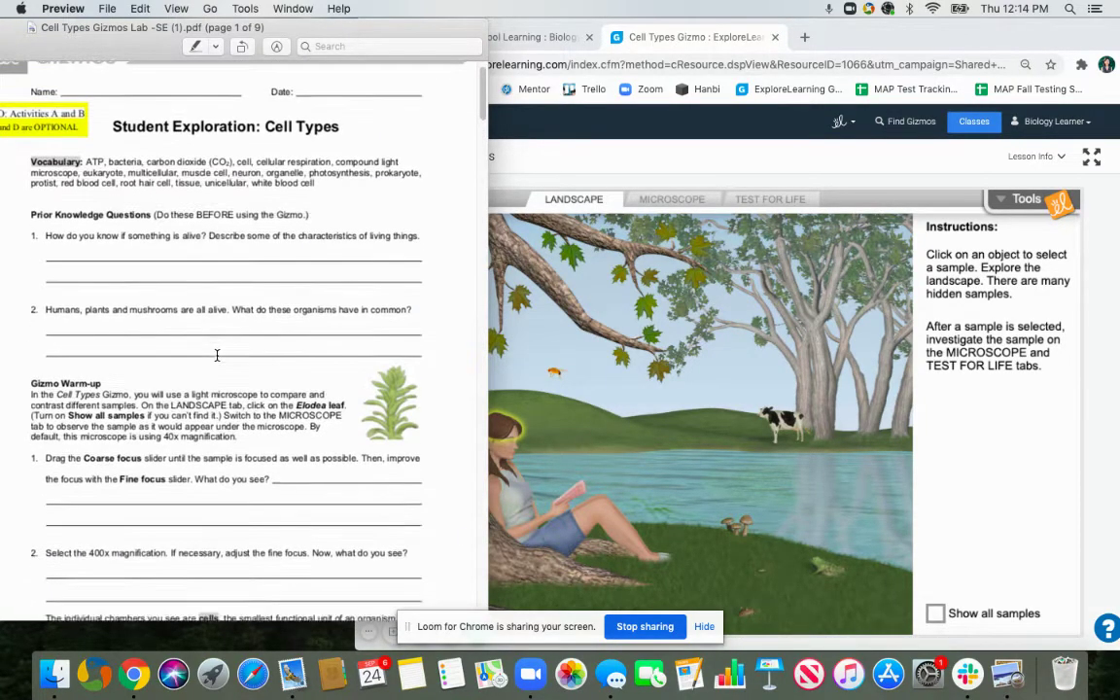
{"action": "scroll", "coordinate": [217, 355], "scroll_direction": "down", "scroll_amount": 5}
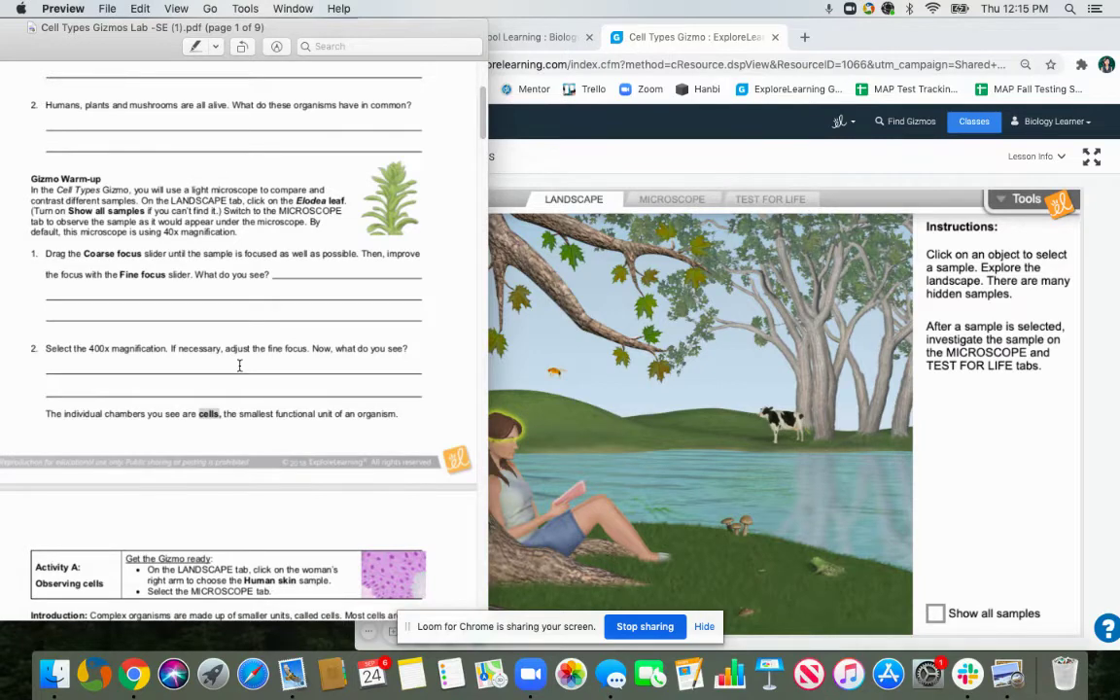
{"action": "scroll", "coordinate": [240, 366], "scroll_direction": "down", "scroll_amount": 1}
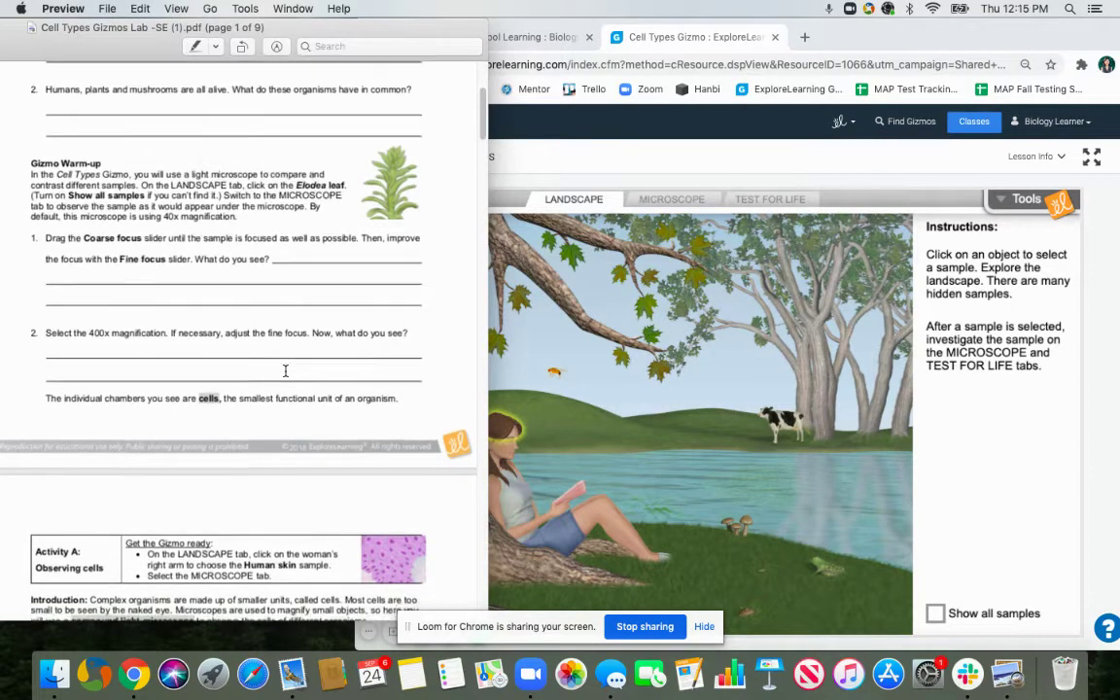
{"action": "scroll", "coordinate": [285, 370], "scroll_direction": "down", "scroll_amount": 3}
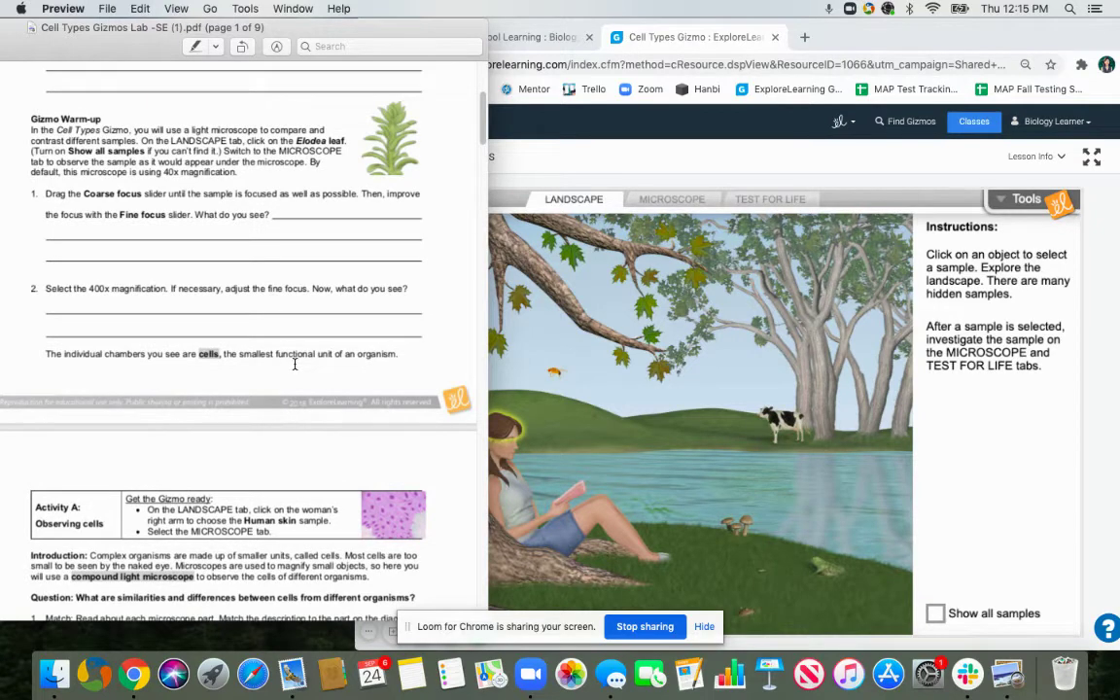
{"action": "scroll", "coordinate": [293, 361], "scroll_direction": "down", "scroll_amount": 2}
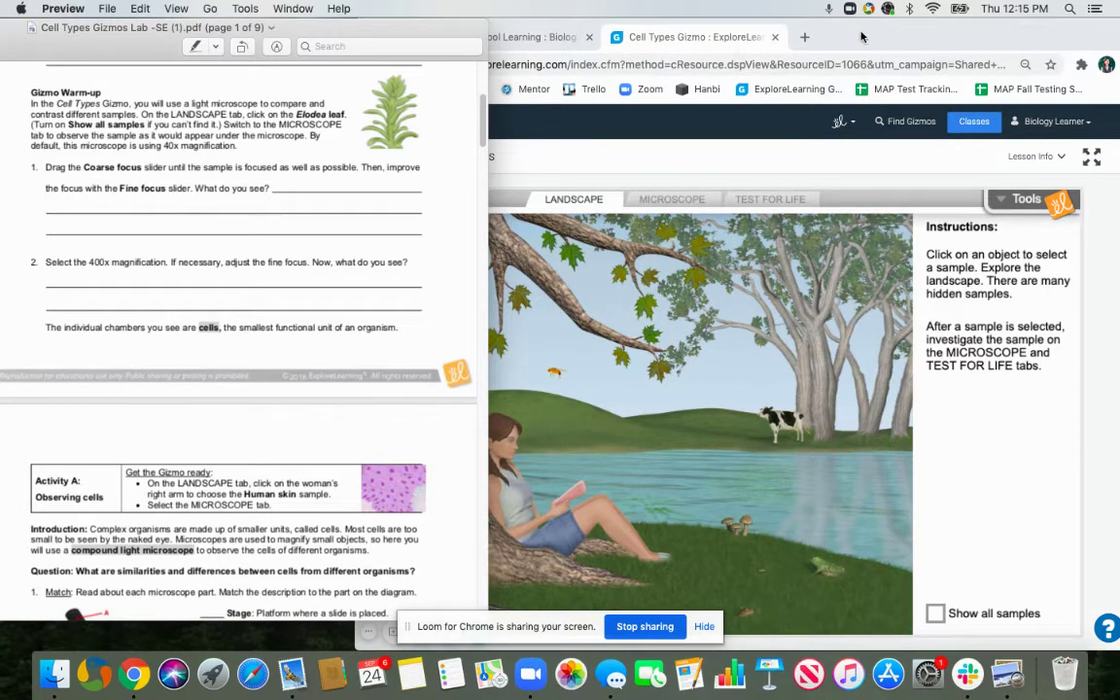
Narrow the Gizmo browser window and place it beside the worksheet so the full Gizmo Warm-up text is readable
{"action": "left_click_drag", "start_coordinate": [874, 36], "coordinate": [888, 36]}
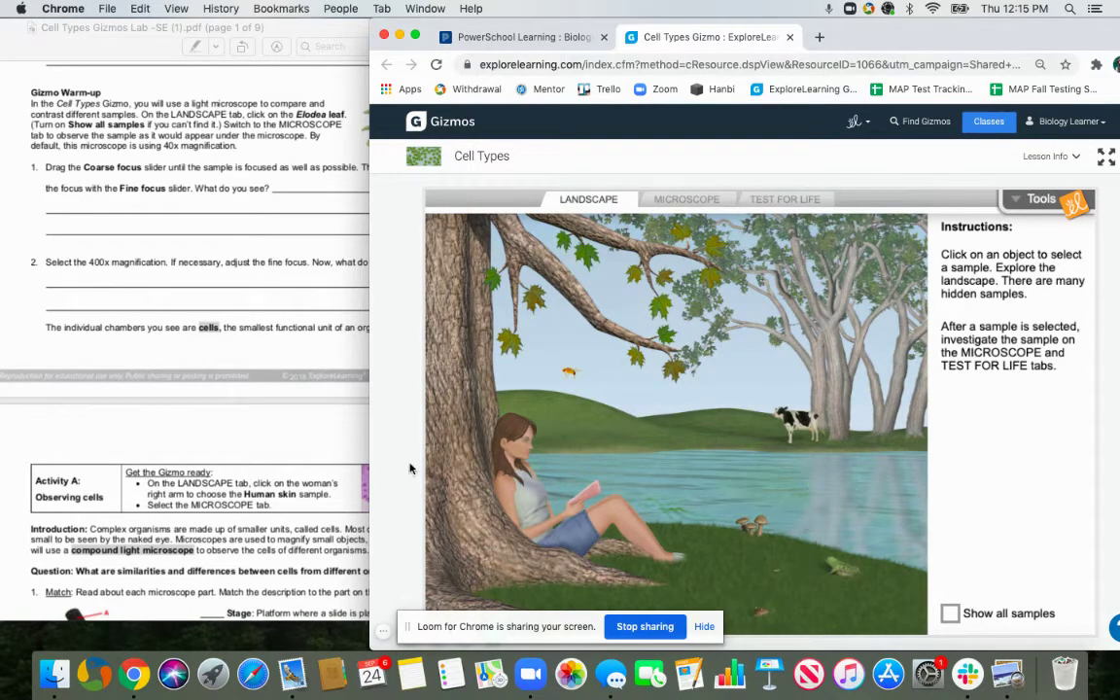
{"action": "left_click_drag", "start_coordinate": [371, 440], "coordinate": [440, 433]}
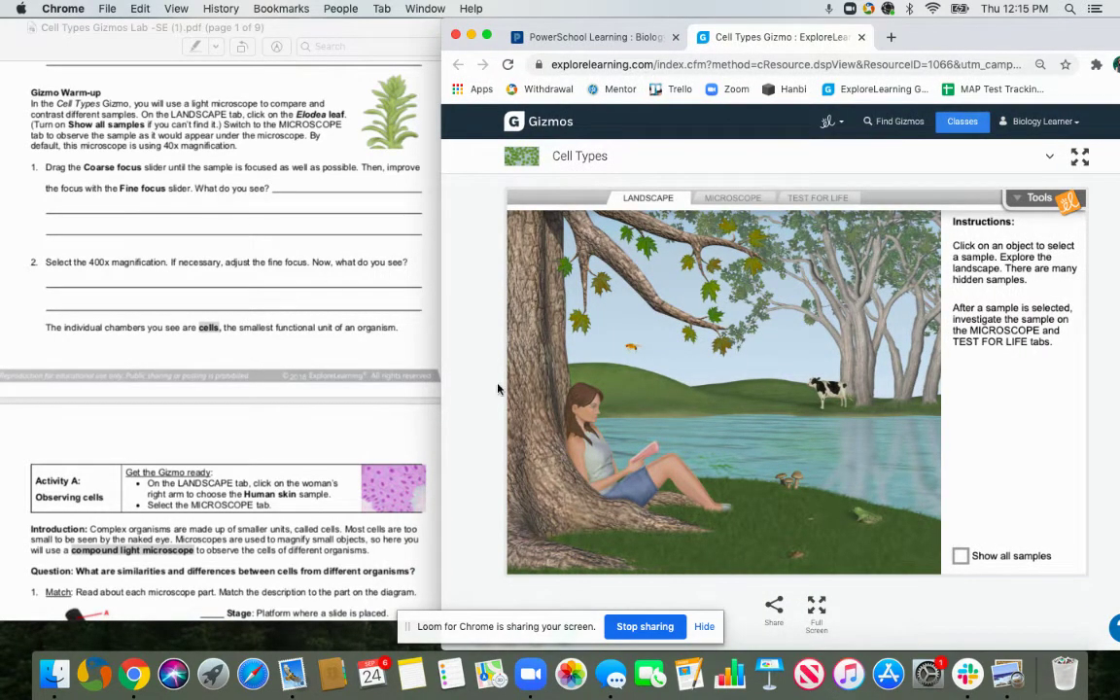
{"action": "scroll", "coordinate": [212, 331], "scroll_direction": "up", "scroll_amount": 1}
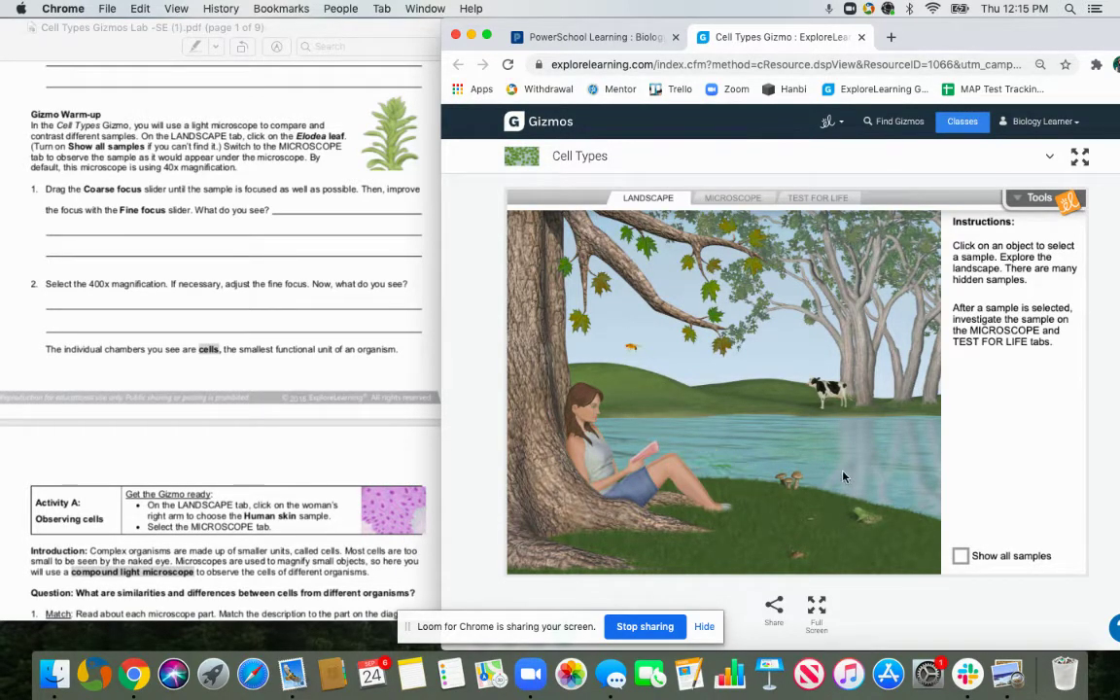
Show all samples in the landscape, select the Elodea leaf and switch to its microscope view
{"action": "left_click", "coordinate": [960, 557]}
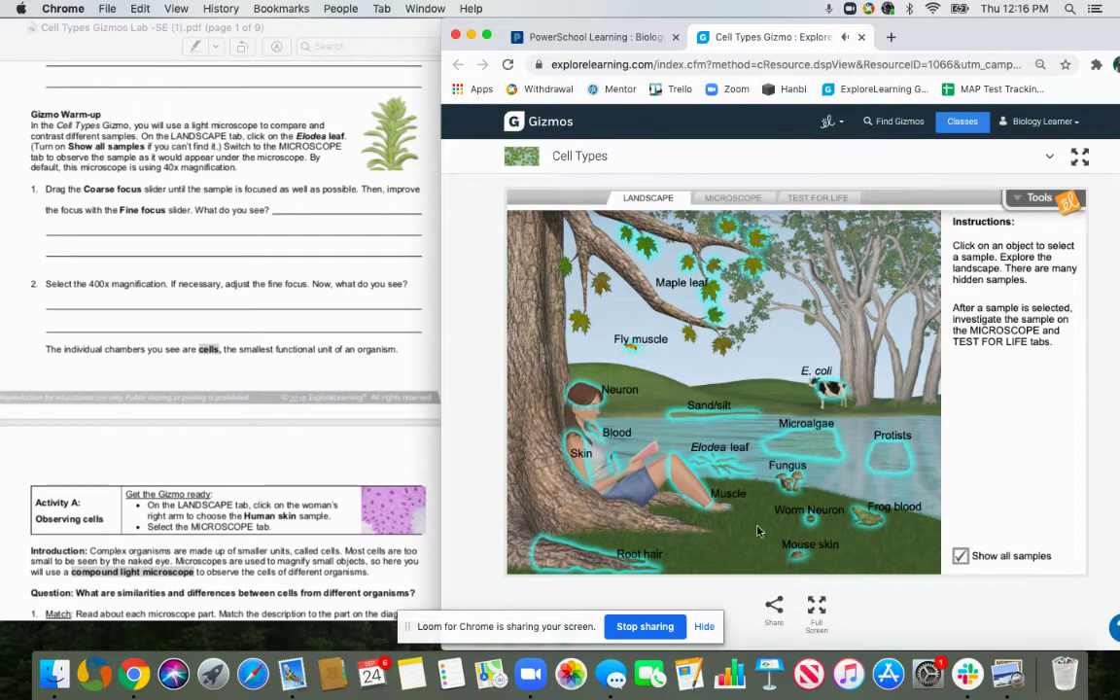
{"action": "left_click", "coordinate": [720, 469]}
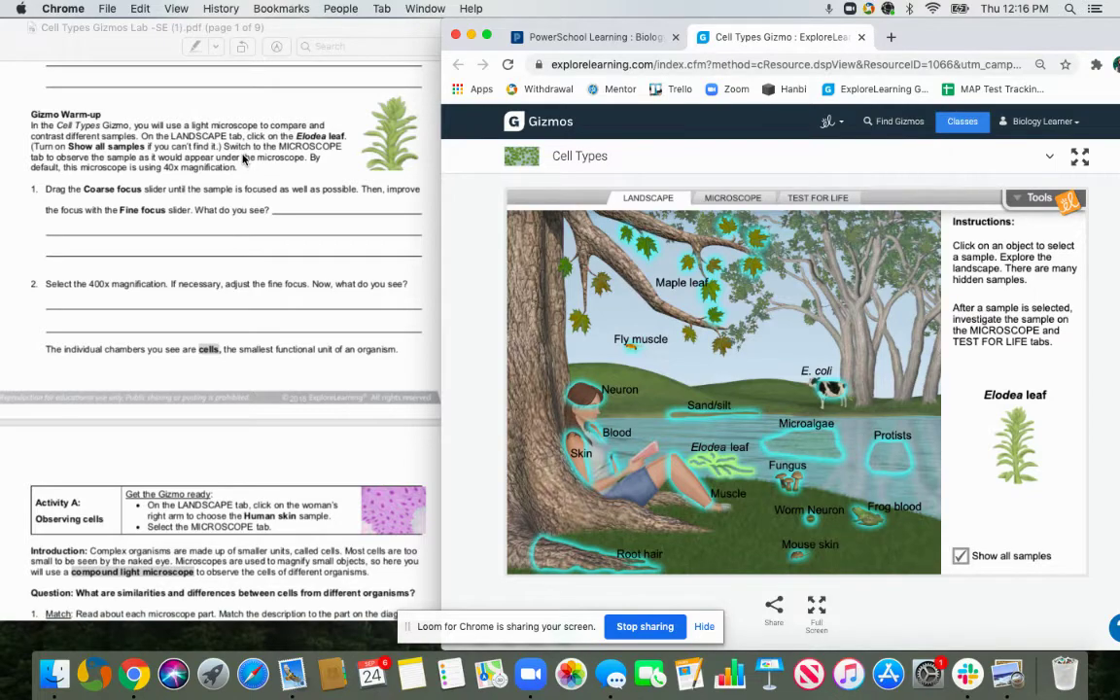
{"action": "left_click", "coordinate": [732, 198]}
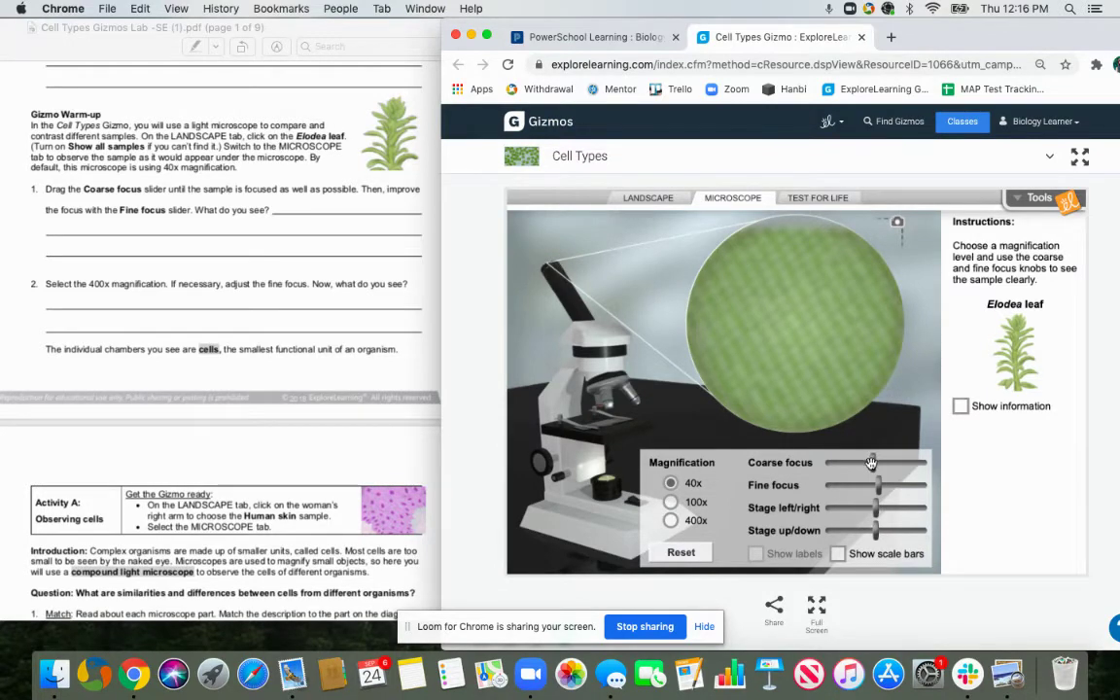
Bring the Elodea leaf into focus at 40x magnification with the coarse focus, then refine it with the fine focus
{"action": "left_click_drag", "start_coordinate": [873, 465], "coordinate": [893, 464]}
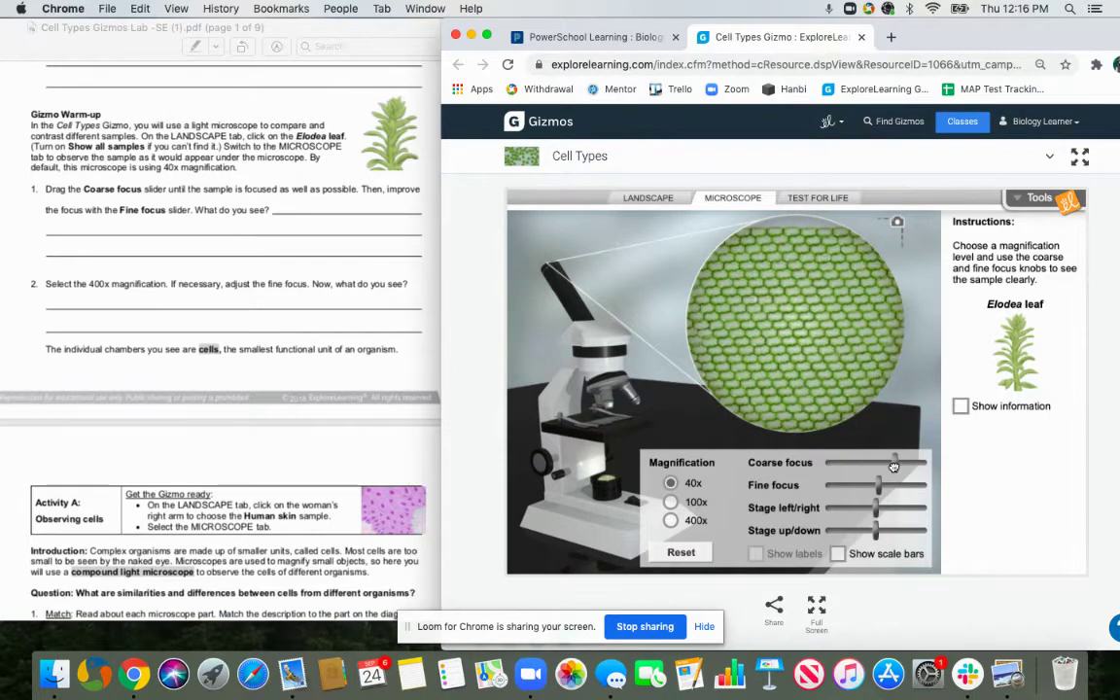
{"action": "left_click_drag", "start_coordinate": [893, 465], "coordinate": [898, 465]}
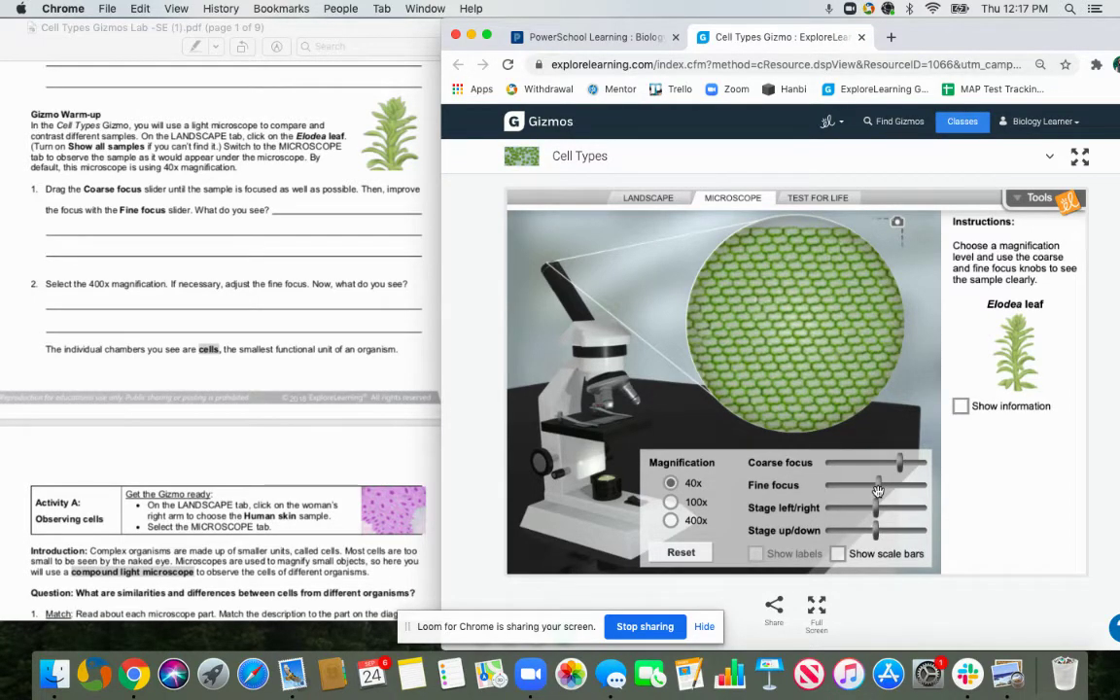
{"action": "left_click_drag", "start_coordinate": [878, 491], "coordinate": [881, 489]}
{"action": "left_click_drag", "start_coordinate": [881, 490], "coordinate": [881, 490]}
Raise the Elodea leaf's magnification to 100x and then 400x, and move the fine focus to its lowest setting
{"action": "left_click", "coordinate": [671, 503]}
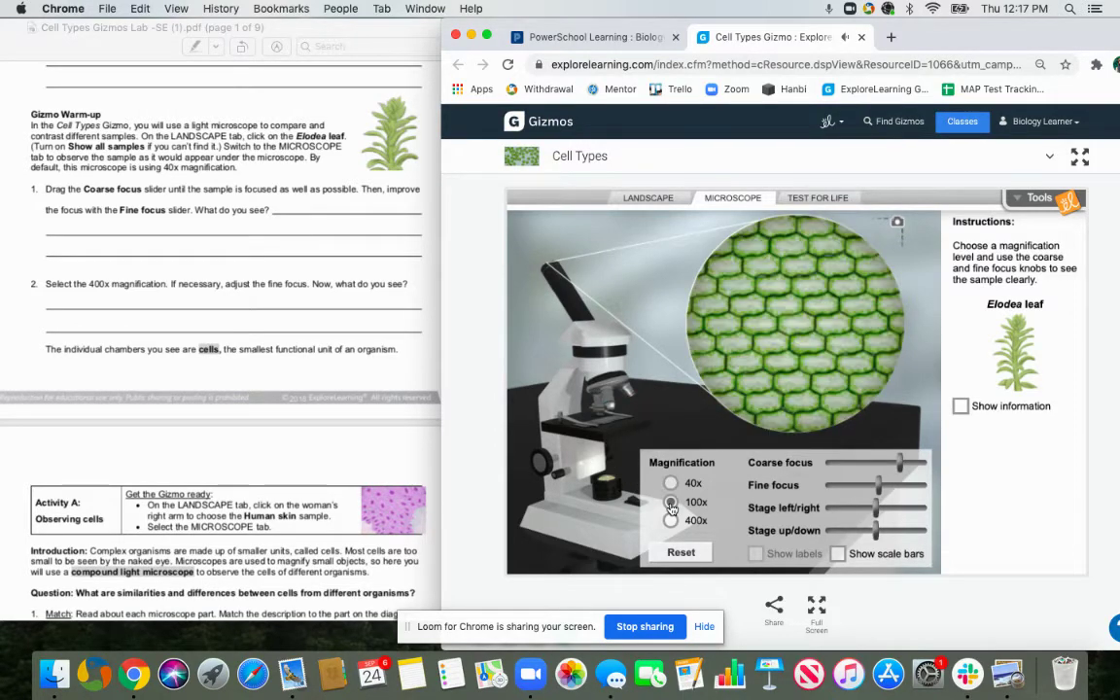
{"action": "left_click", "coordinate": [671, 521]}
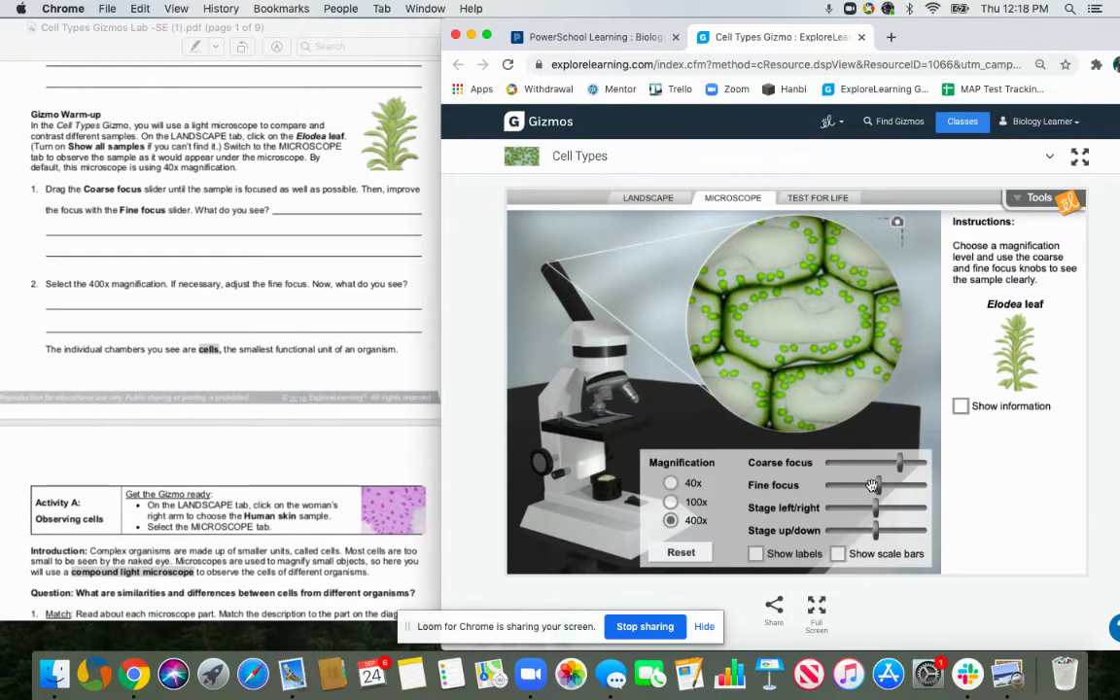
{"action": "left_click_drag", "start_coordinate": [878, 489], "coordinate": [823, 484]}
Return to the PowerSchool course page and view the Elodea Cells video on cytoplasmic streaming
{"action": "left_click", "coordinate": [573, 41]}
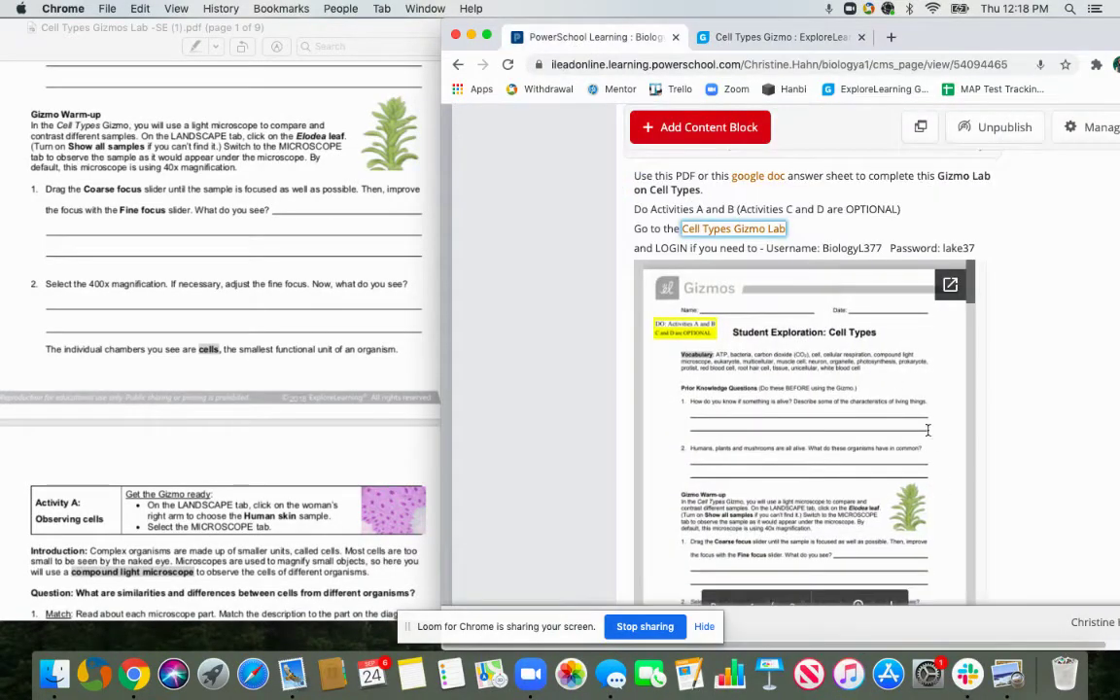
{"action": "scroll", "coordinate": [842, 392], "scroll_direction": "up", "scroll_amount": 5}
{"action": "scroll", "coordinate": [936, 445], "scroll_direction": "up", "scroll_amount": 10}
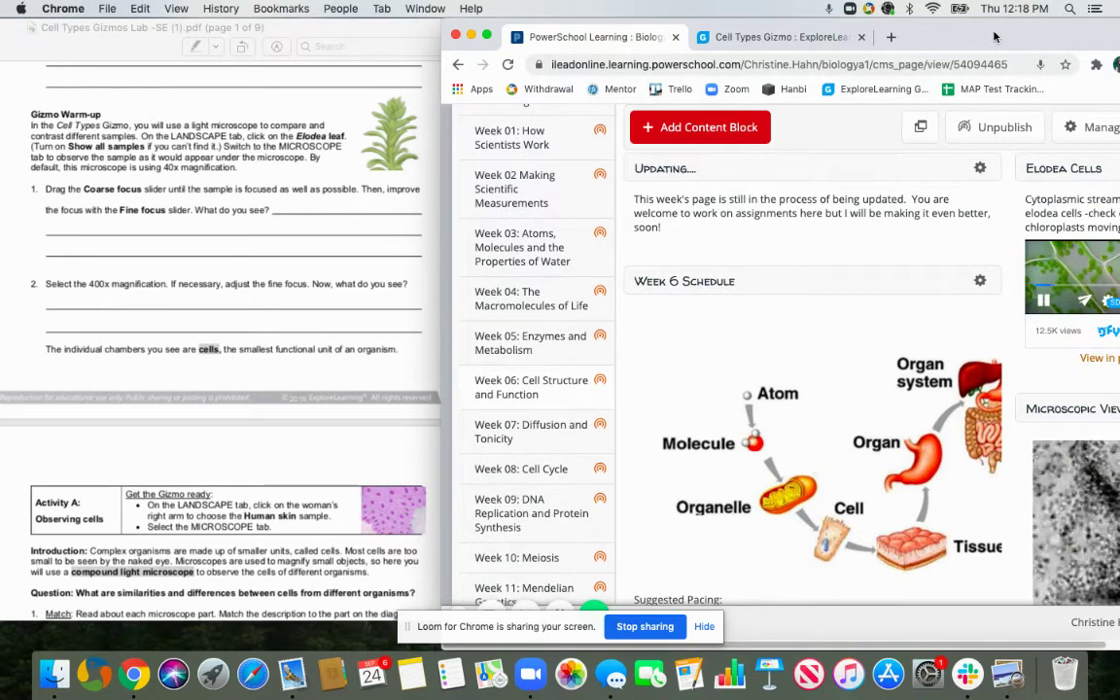
{"action": "left_click_drag", "start_coordinate": [972, 37], "coordinate": [874, 37]}
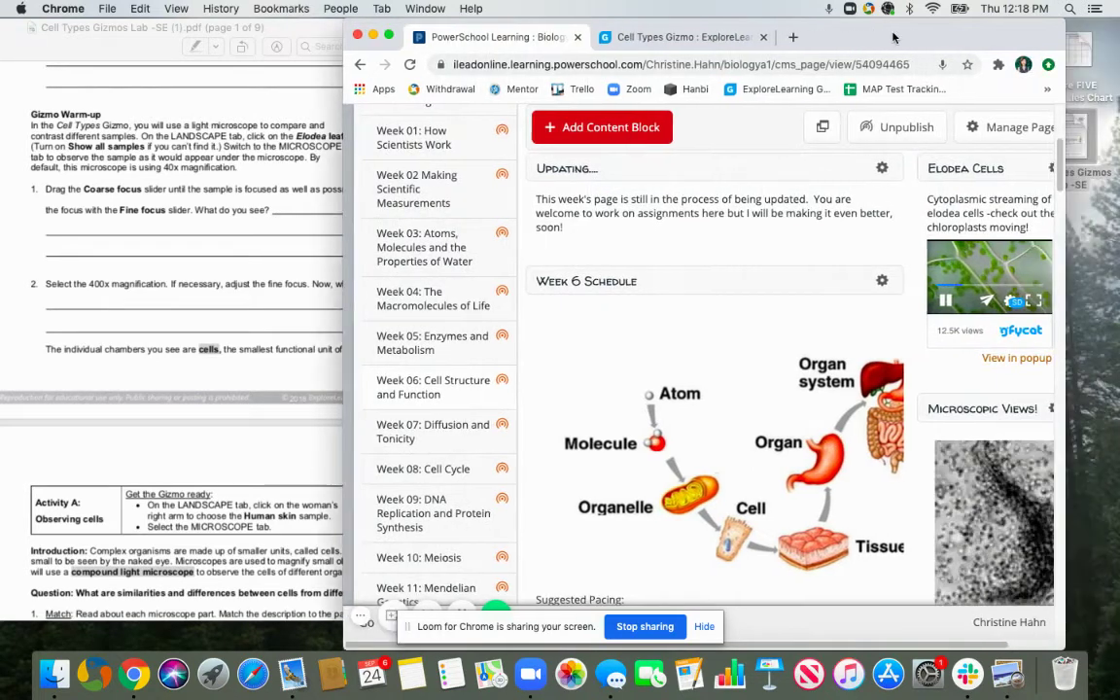
Go back to the Cell Types Gizmo, place its window beside the worksheet and show Activity A's microscope matching question
{"action": "left_click", "coordinate": [685, 39]}
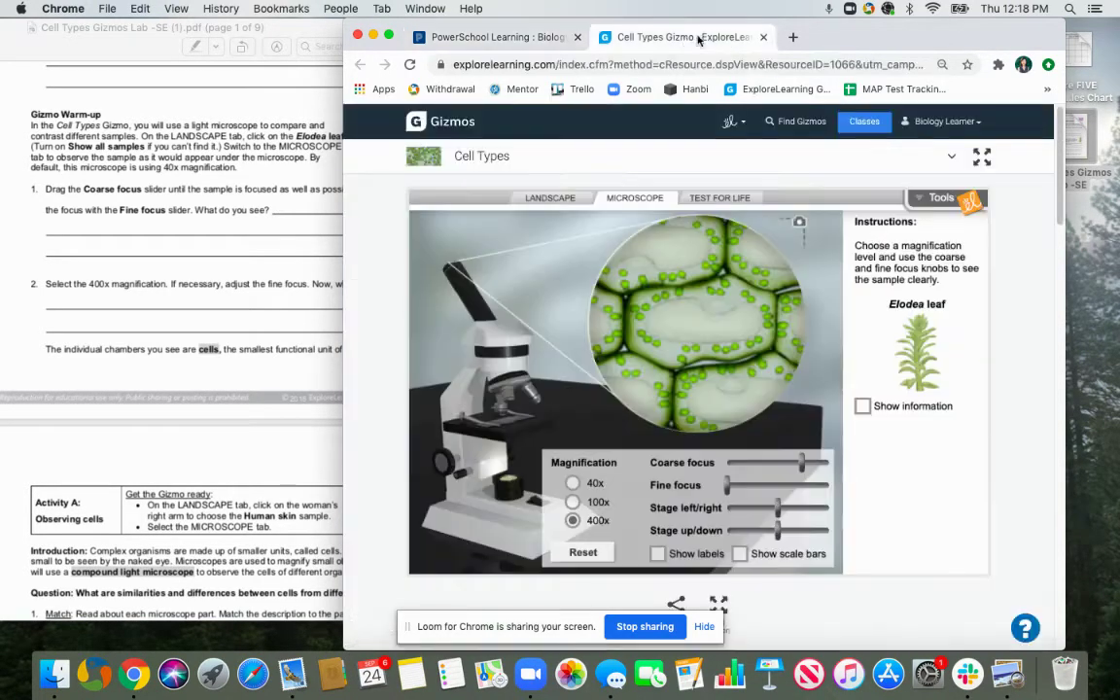
{"action": "left_click_drag", "start_coordinate": [852, 36], "coordinate": [967, 37]}
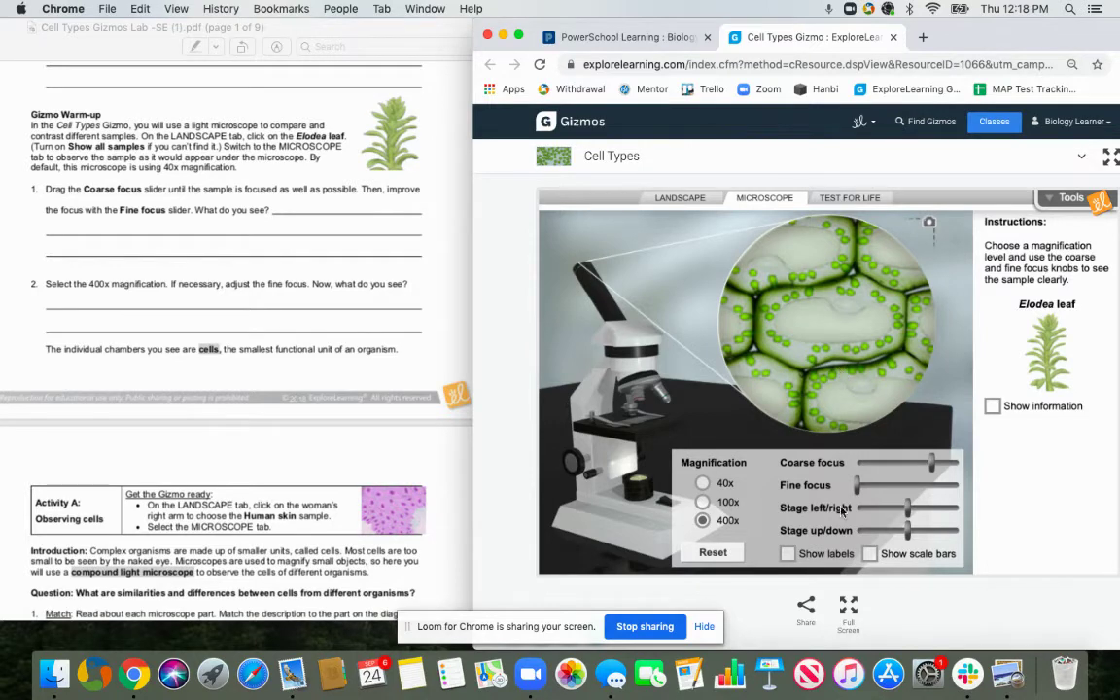
{"action": "scroll", "coordinate": [229, 313], "scroll_direction": "down", "scroll_amount": 3}
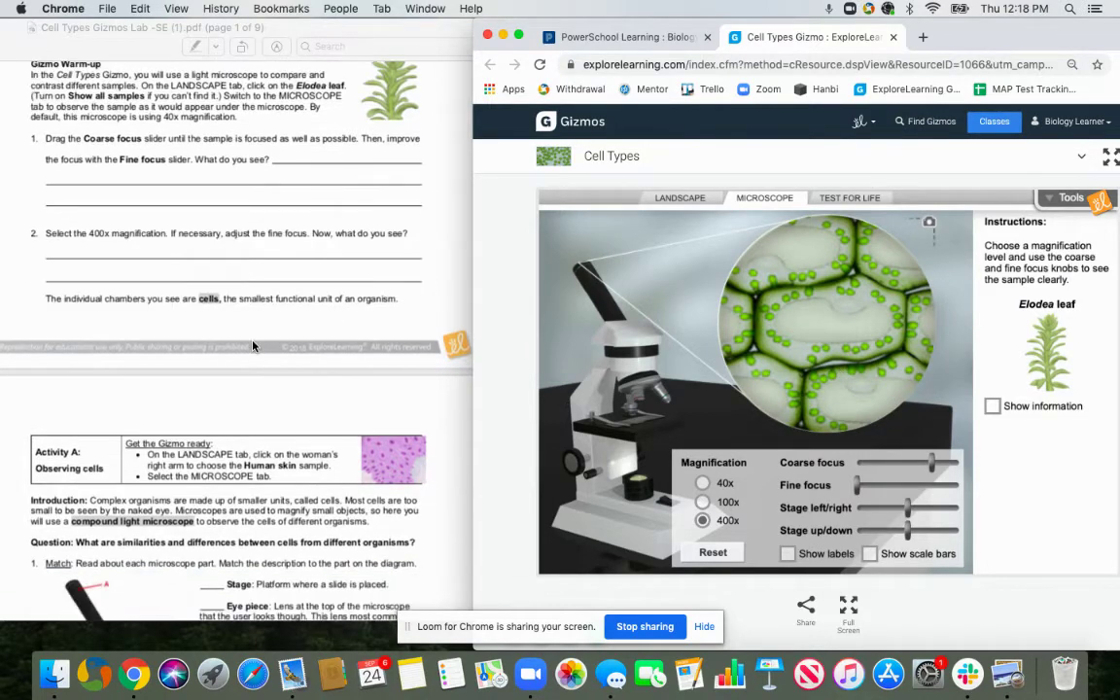
{"action": "scroll", "coordinate": [253, 345], "scroll_direction": "down", "scroll_amount": 5}
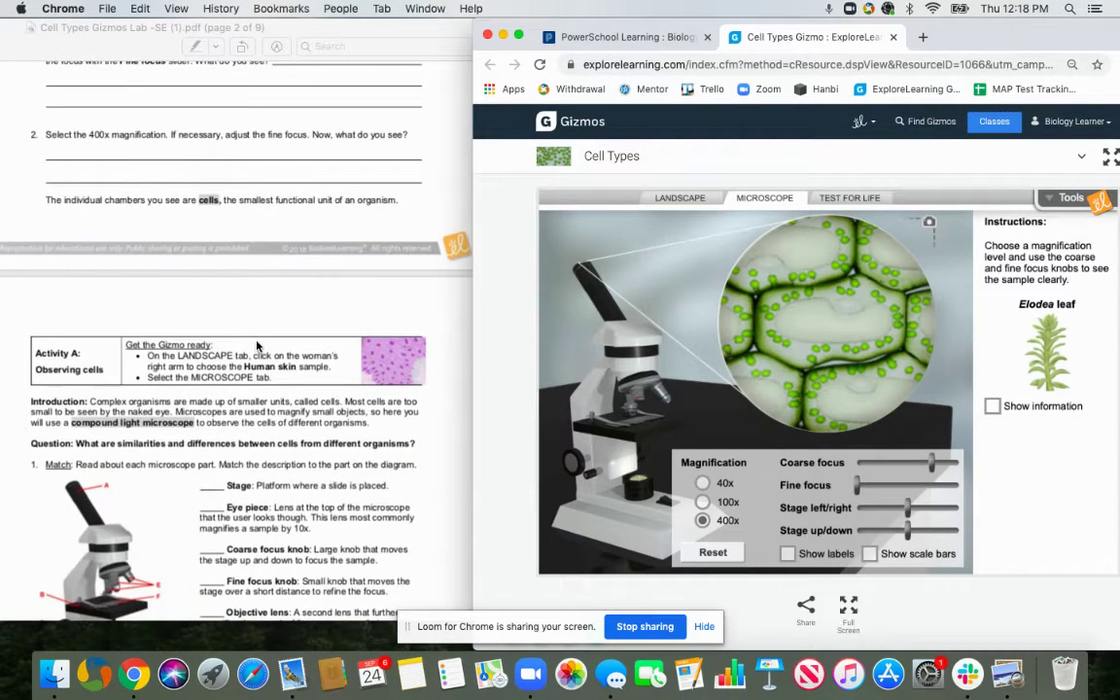
{"action": "scroll", "coordinate": [258, 345], "scroll_direction": "down", "scroll_amount": 4}
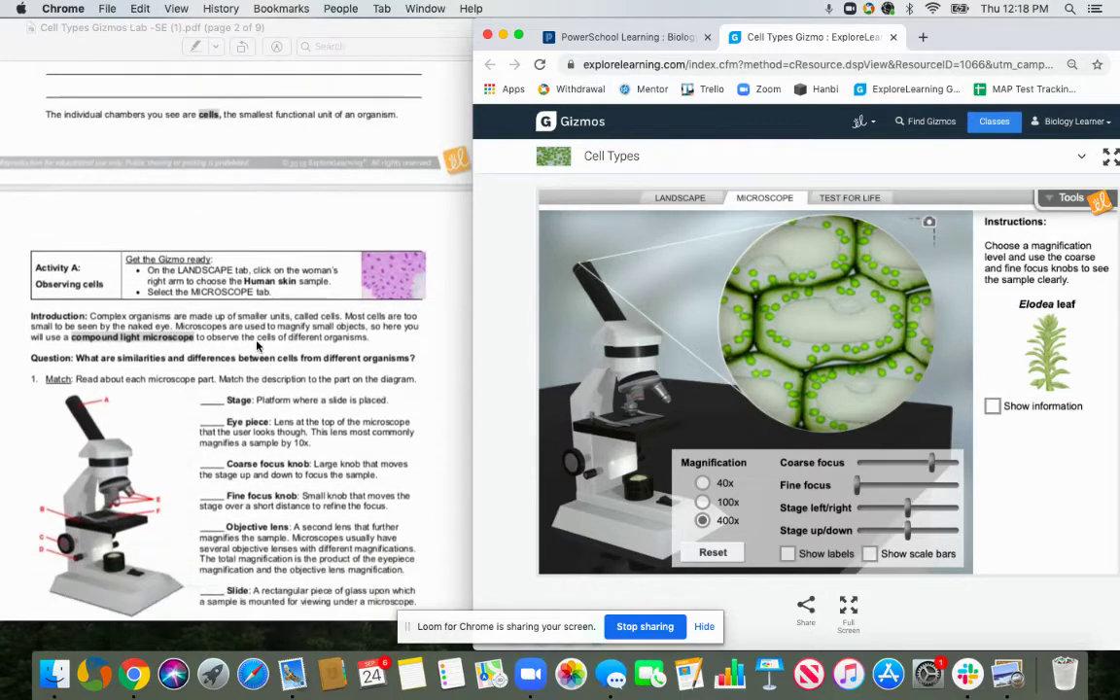
Read Activity A's setup in the worksheet, then select the Human skin sample in the landscape and place it under the microscope
{"action": "scroll", "coordinate": [261, 329], "scroll_direction": "down", "scroll_amount": 4}
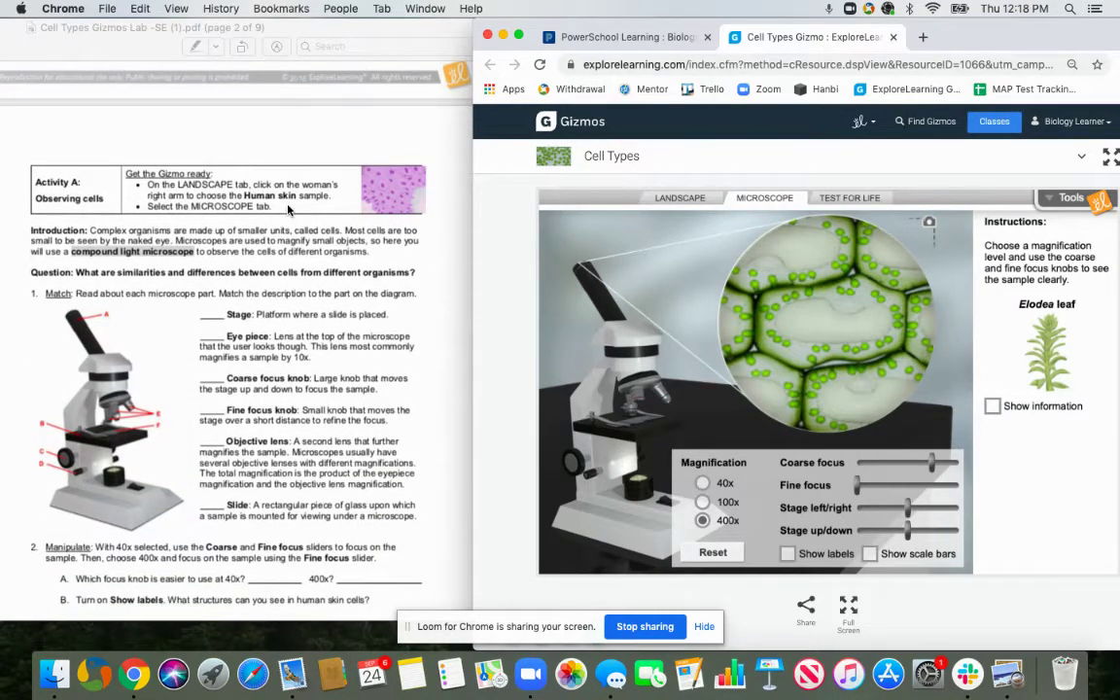
{"action": "scroll", "coordinate": [287, 209], "scroll_direction": "down", "scroll_amount": 2}
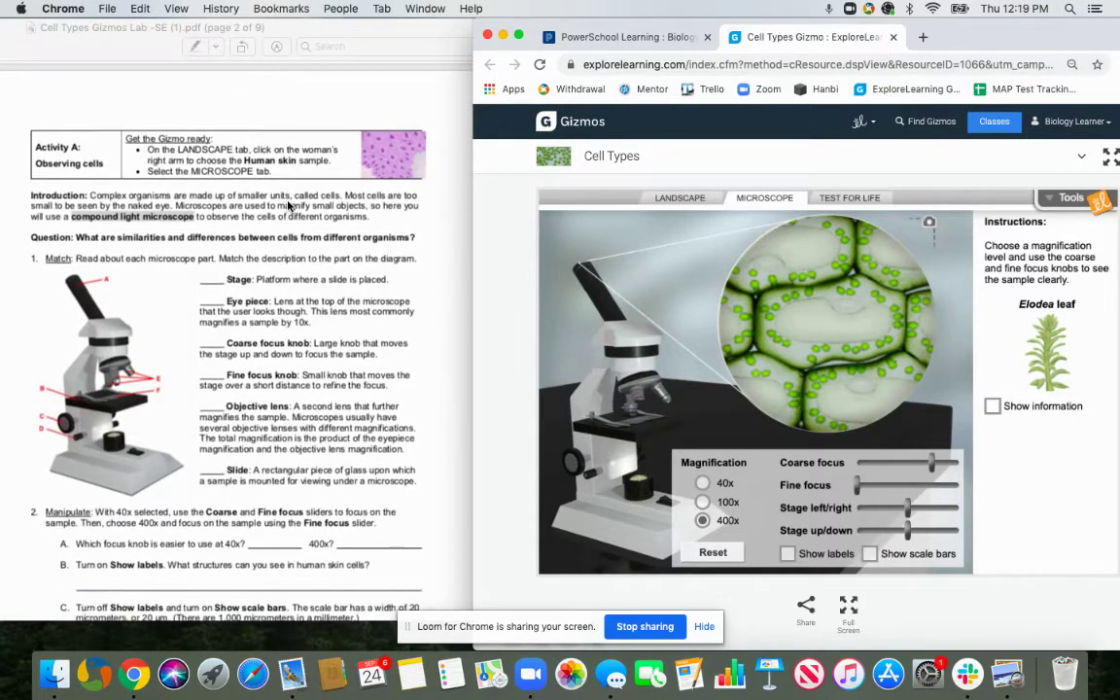
{"action": "scroll", "coordinate": [288, 206], "scroll_direction": "down", "scroll_amount": 2}
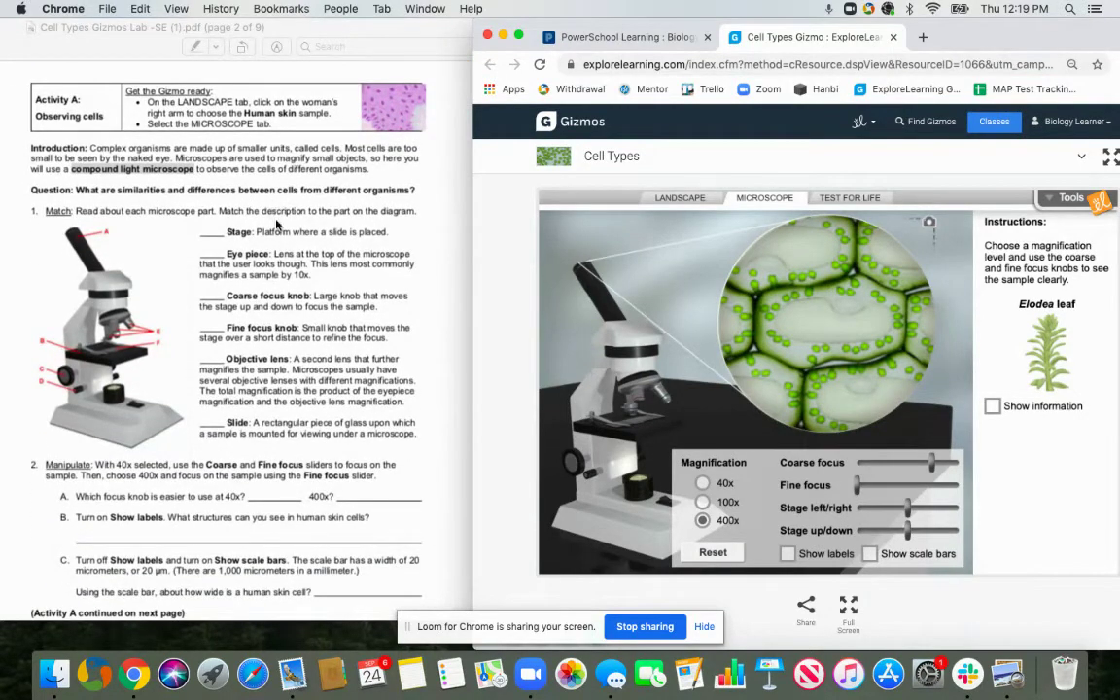
{"action": "scroll", "coordinate": [278, 225], "scroll_direction": "down", "scroll_amount": 1}
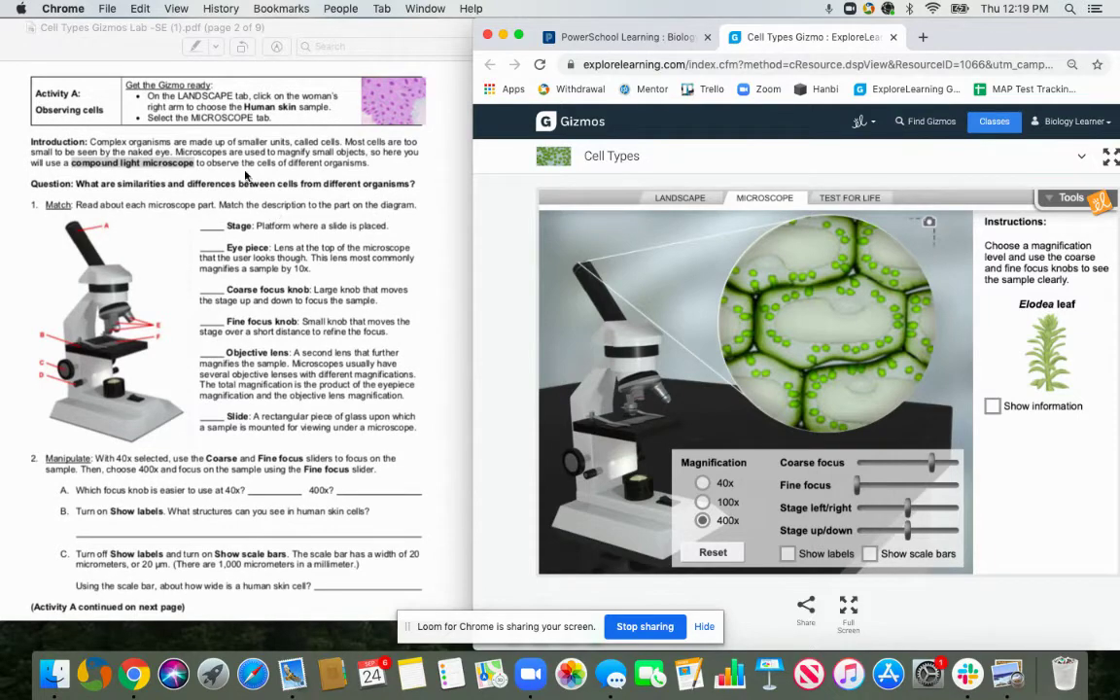
{"action": "left_click", "coordinate": [695, 199]}
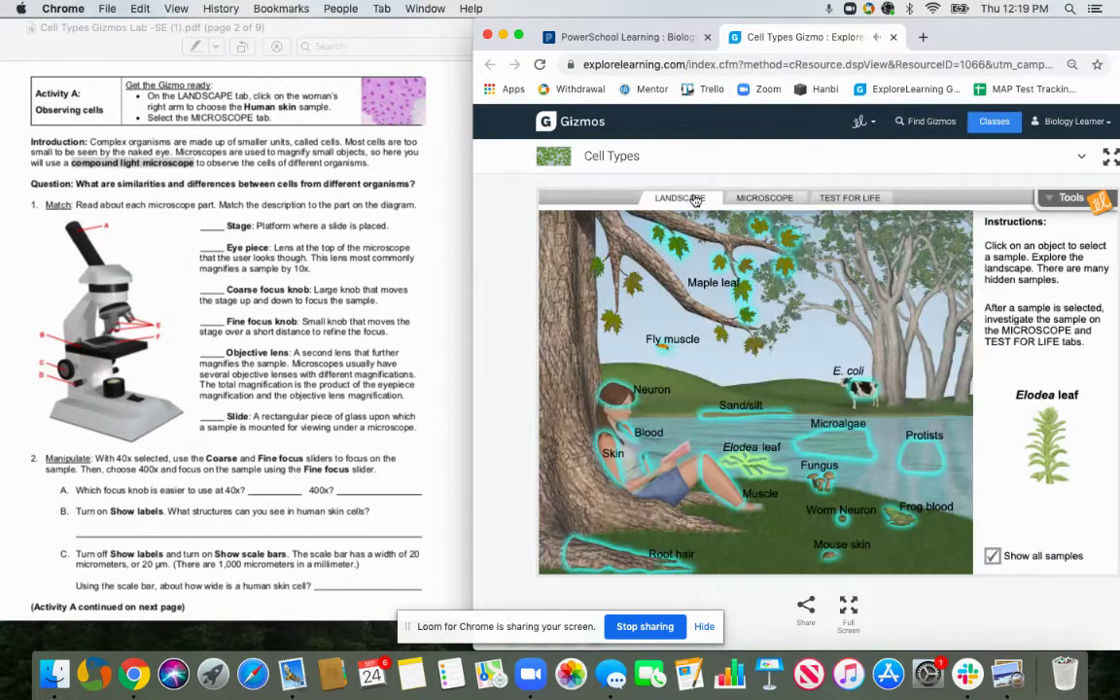
{"action": "left_click", "coordinate": [607, 461]}
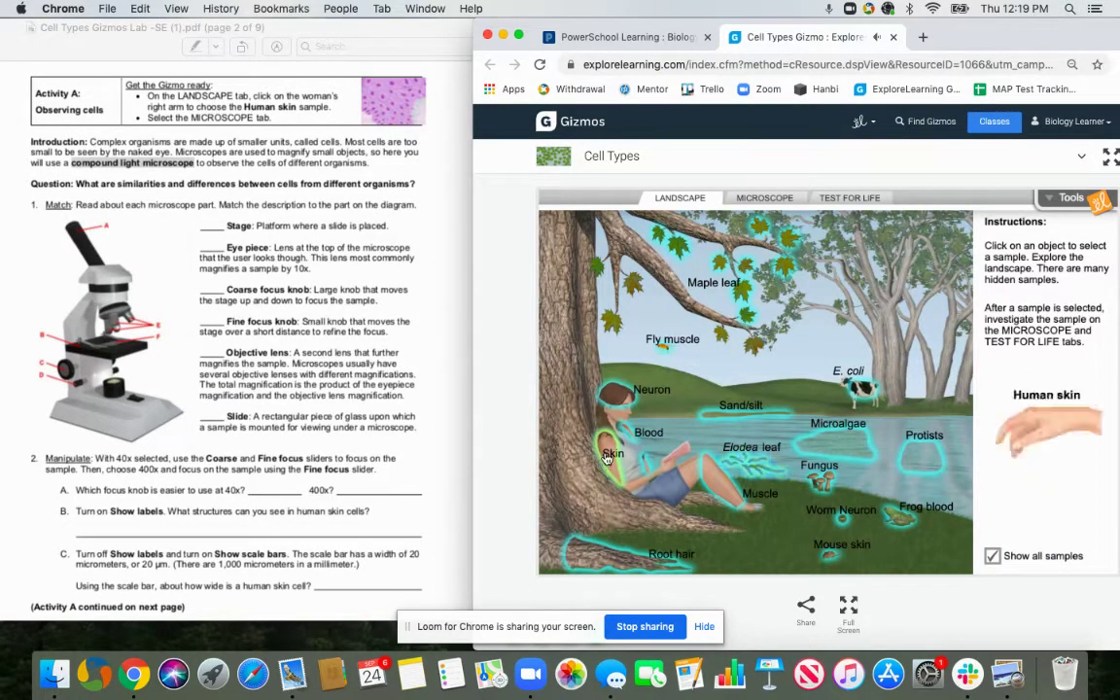
{"action": "left_click", "coordinate": [763, 202]}
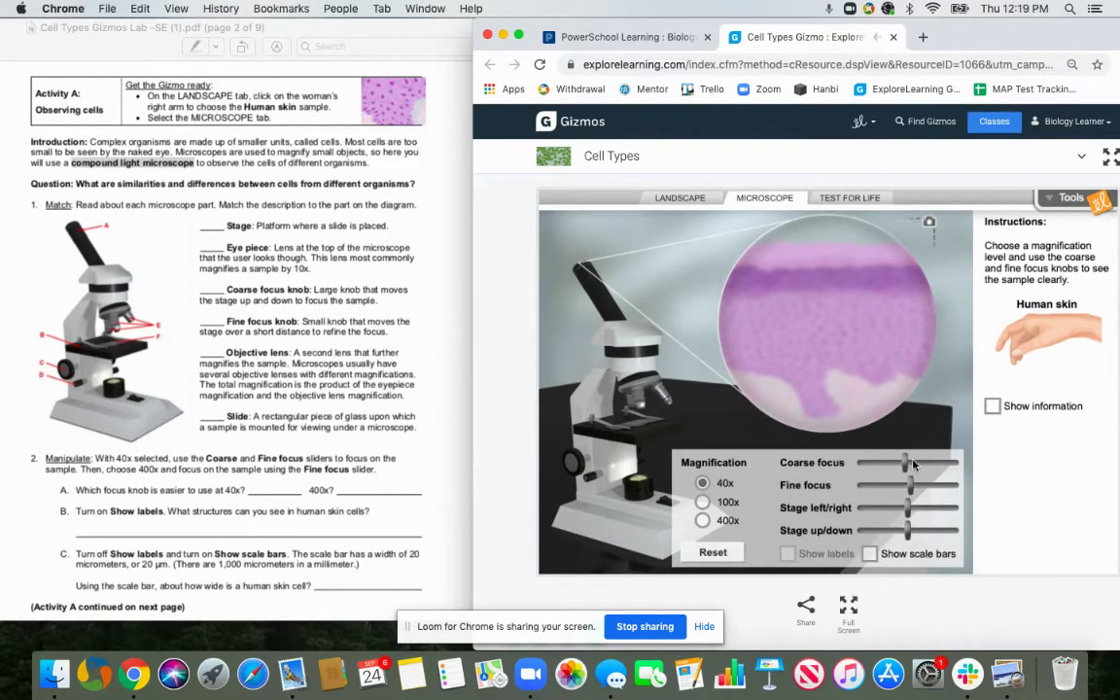
Focus the human skin at 40x with the coarse and fine focus, try the horizontal stage movement, and raise the magnification to 400x
{"action": "mouse_move", "coordinate": [909, 467]}
{"action": "left_mouse_down"}
{"action": "mouse_move", "coordinate": [926, 466]}
{"action": "mouse_move", "coordinate": [893, 464]}
{"action": "left_mouse_up"}
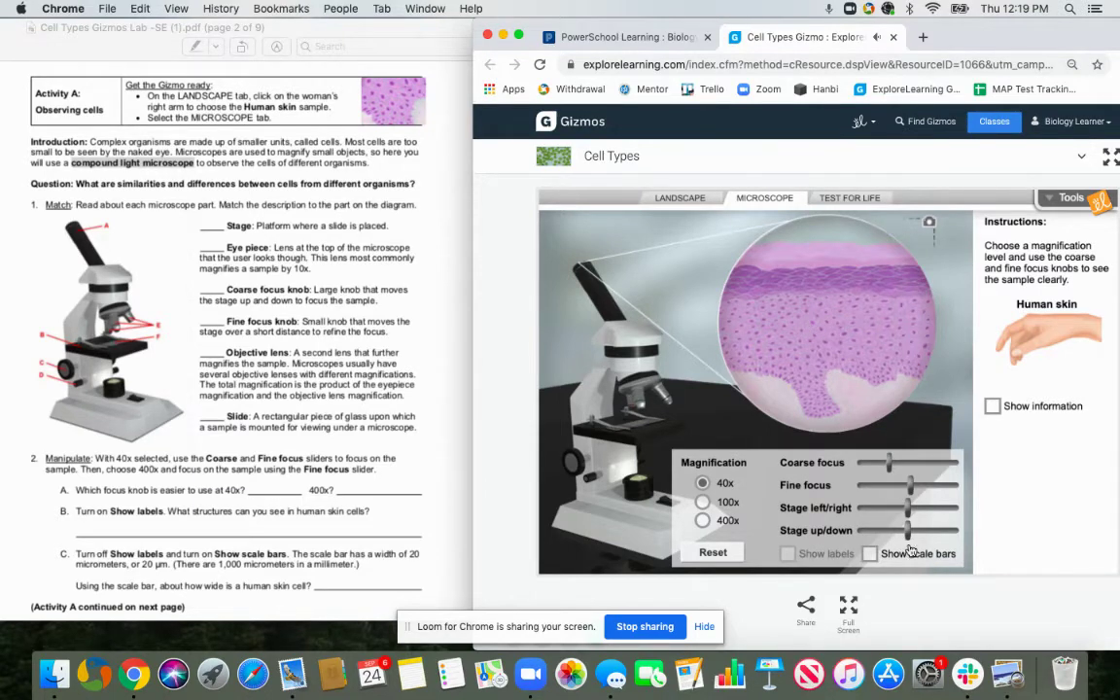
{"action": "left_click_drag", "start_coordinate": [911, 512], "coordinate": [872, 511]}
{"action": "left_click", "coordinate": [908, 512]}
{"action": "left_click_drag", "start_coordinate": [907, 483], "coordinate": [917, 483]}
{"action": "left_click", "coordinate": [703, 521]}
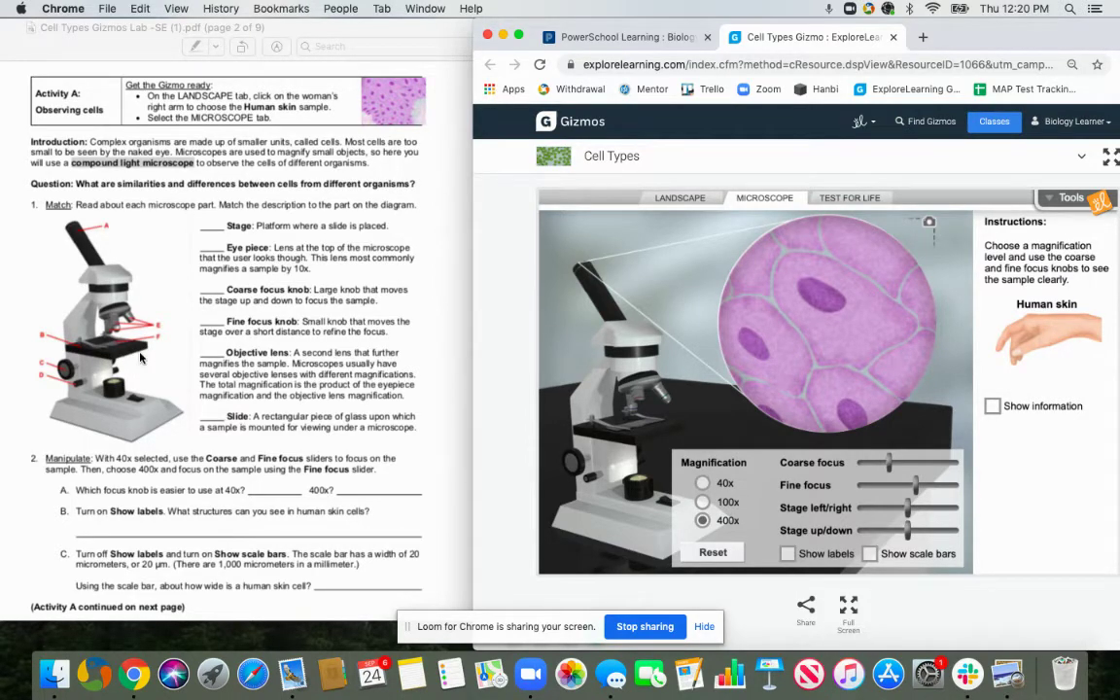
For worksheet question 2, compare how the focus knobs affect the human skin at 400x and 40x, finishing at 400x
{"action": "scroll", "coordinate": [262, 379], "scroll_direction": "down", "scroll_amount": 1}
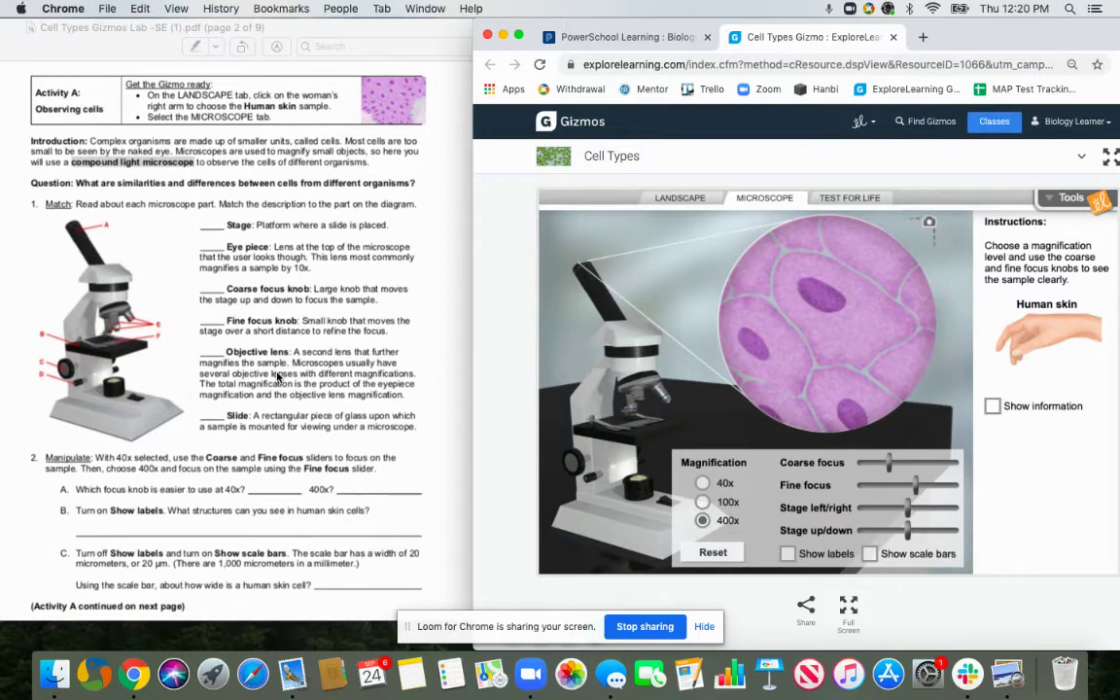
{"action": "scroll", "coordinate": [278, 377], "scroll_direction": "down", "scroll_amount": 5}
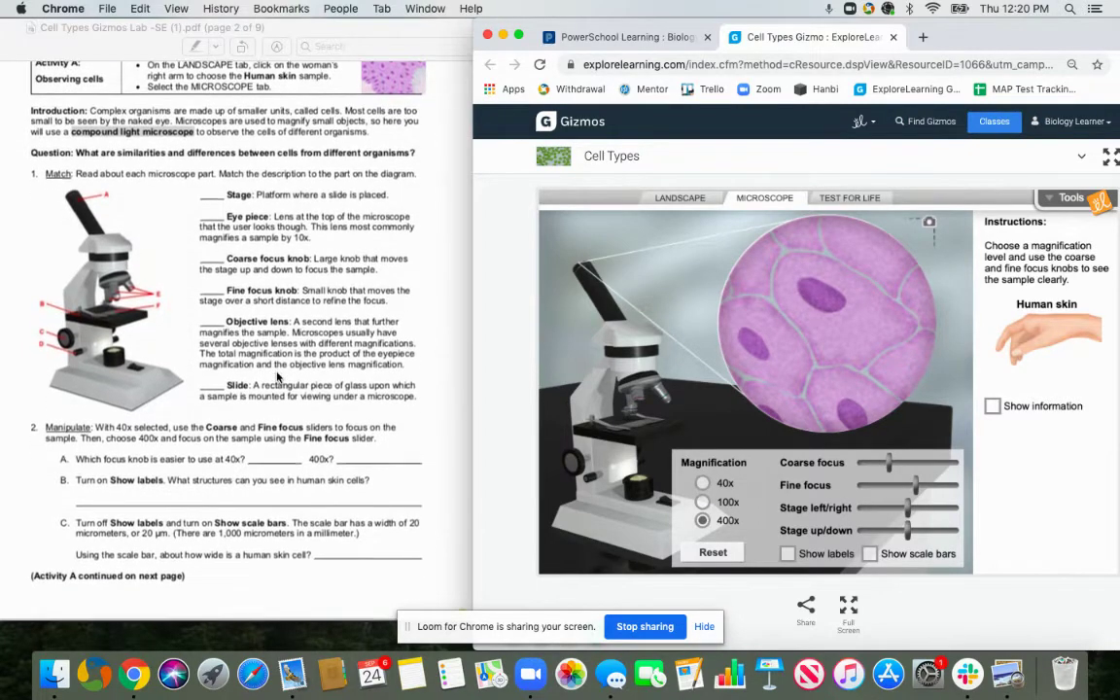
{"action": "scroll", "coordinate": [278, 382], "scroll_direction": "down", "scroll_amount": 3}
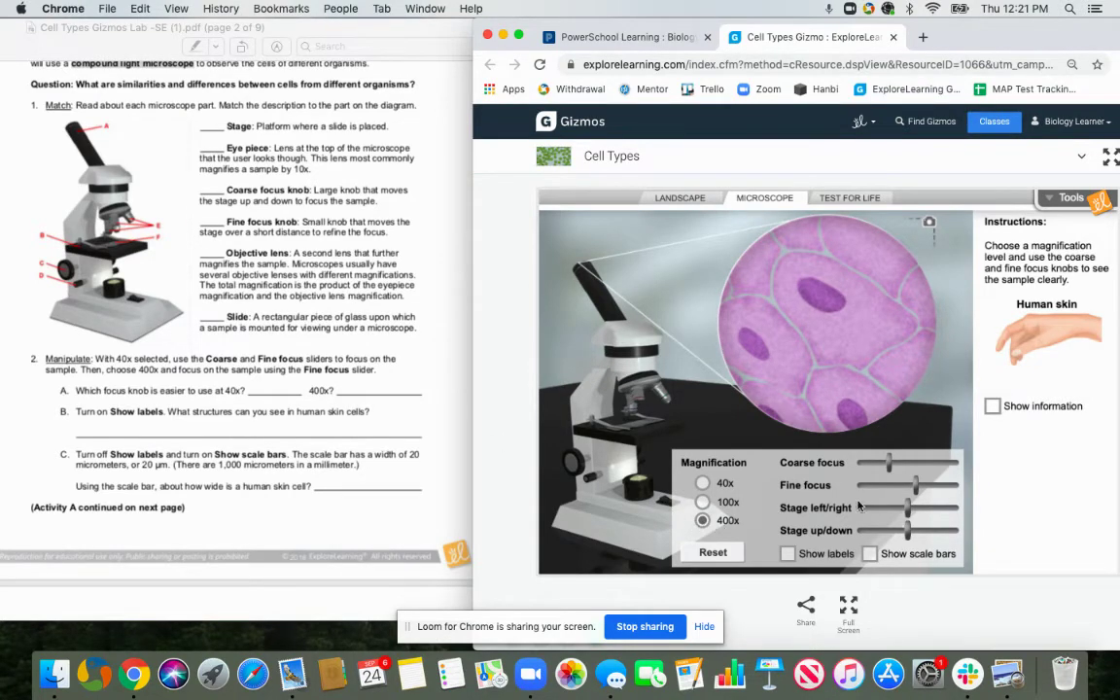
{"action": "left_click_drag", "start_coordinate": [915, 484], "coordinate": [891, 468]}
{"action": "left_click_drag", "start_coordinate": [923, 489], "coordinate": [927, 491]}
{"action": "left_click", "coordinate": [702, 483]}
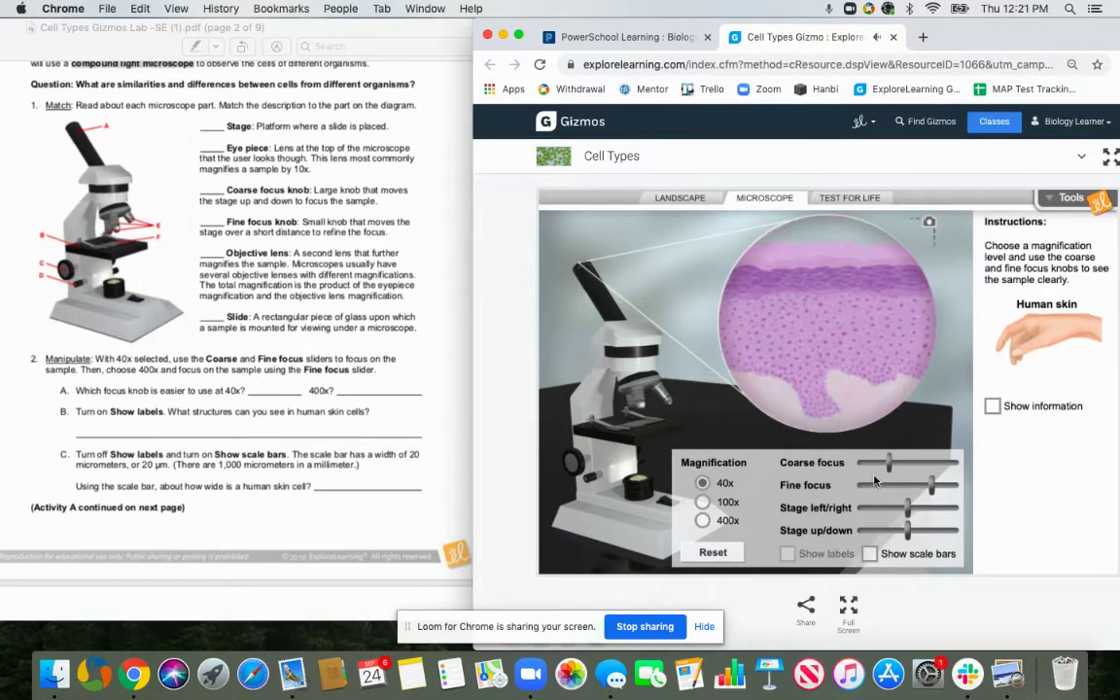
{"action": "left_click_drag", "start_coordinate": [928, 486], "coordinate": [885, 466]}
{"action": "left_click", "coordinate": [703, 521]}
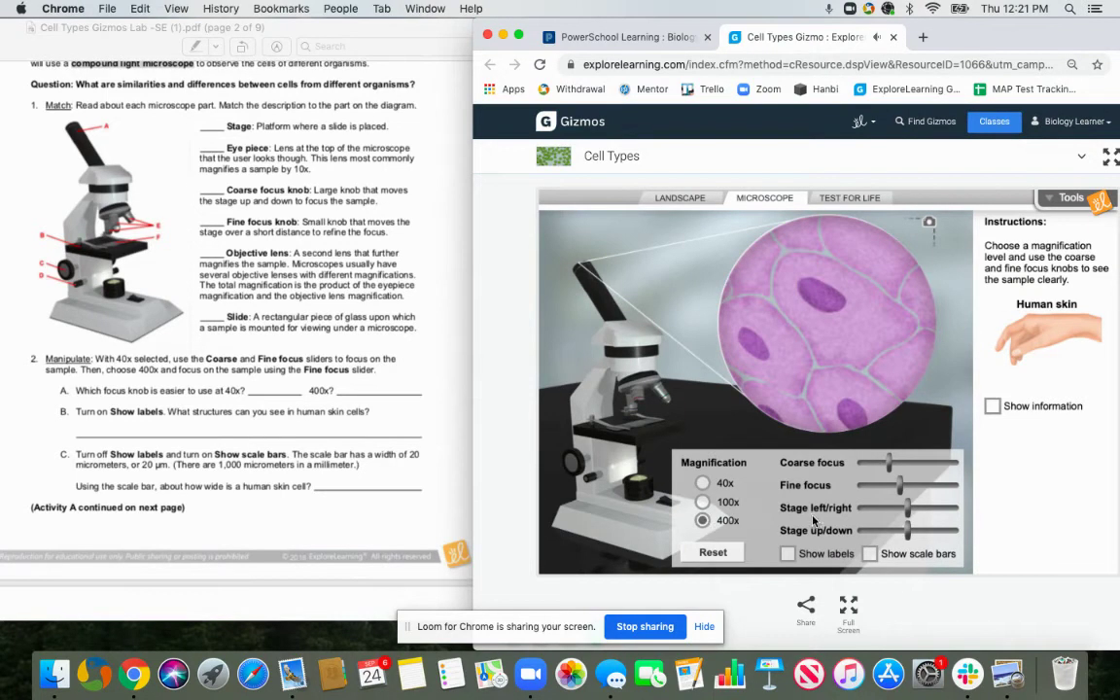
{"action": "mouse_move", "coordinate": [900, 493]}
{"action": "left_mouse_down"}
{"action": "mouse_move", "coordinate": [888, 493]}
{"action": "mouse_move", "coordinate": [920, 492]}
{"action": "left_mouse_up"}
Turn on the labels and scale bars for the human skin, and move the stage to line up a cell with the 20 µm bar
{"action": "left_click", "coordinate": [792, 554]}
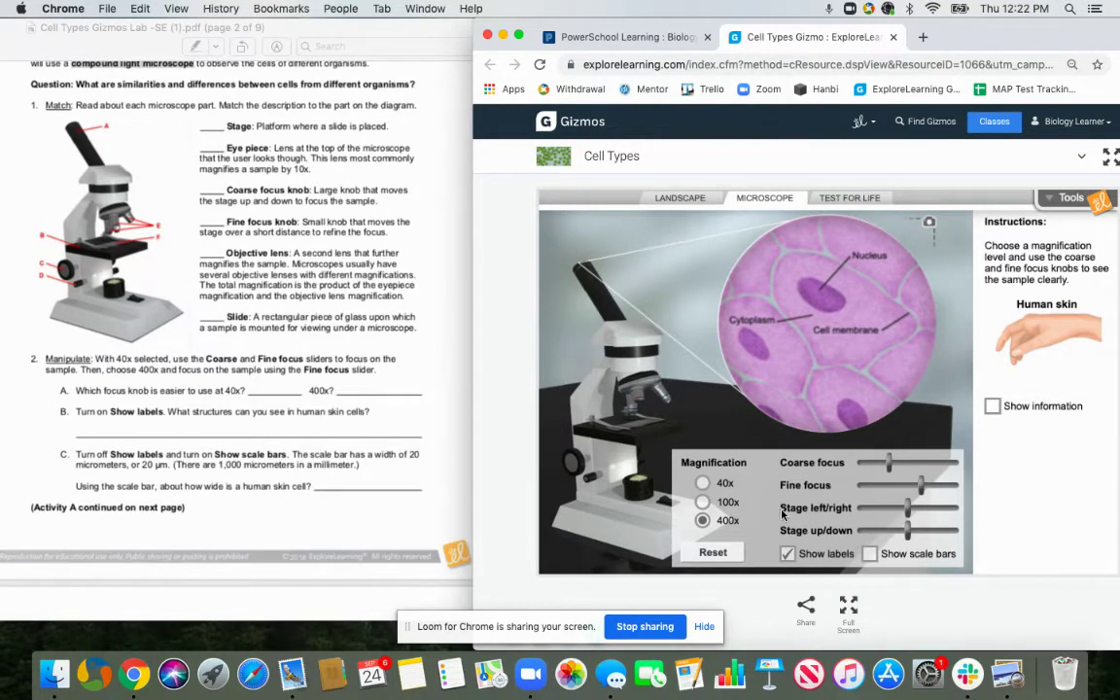
{"action": "left_click", "coordinate": [871, 554]}
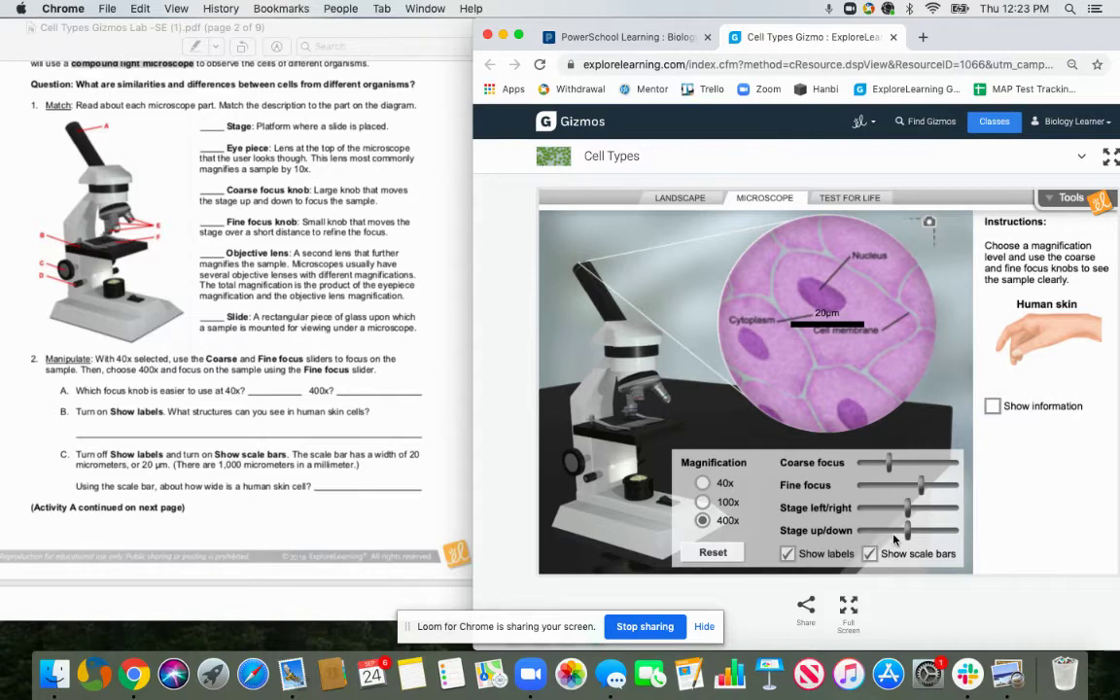
{"action": "mouse_move", "coordinate": [906, 530]}
{"action": "left_mouse_down"}
{"action": "mouse_move", "coordinate": [885, 527]}
{"action": "mouse_move", "coordinate": [900, 516]}
{"action": "mouse_move", "coordinate": [889, 516]}
{"action": "left_mouse_up"}
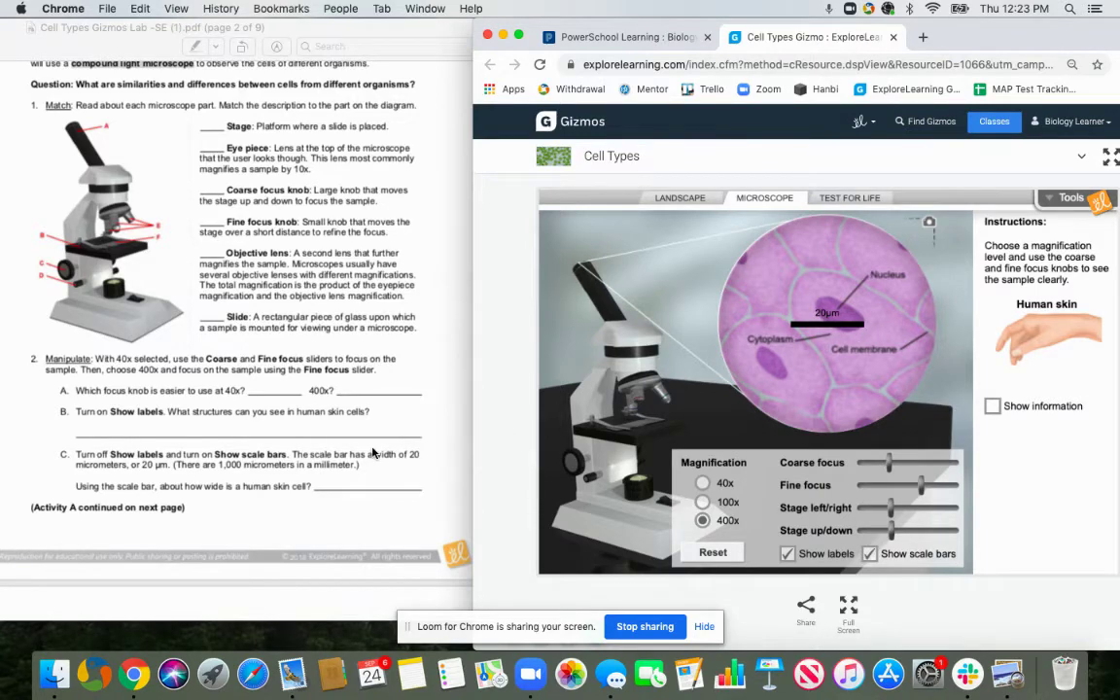
Read the organelle table in worksheet question 3, then select the Fly muscle sample and place it under the microscope
{"action": "scroll", "coordinate": [372, 453], "scroll_direction": "down", "scroll_amount": 2}
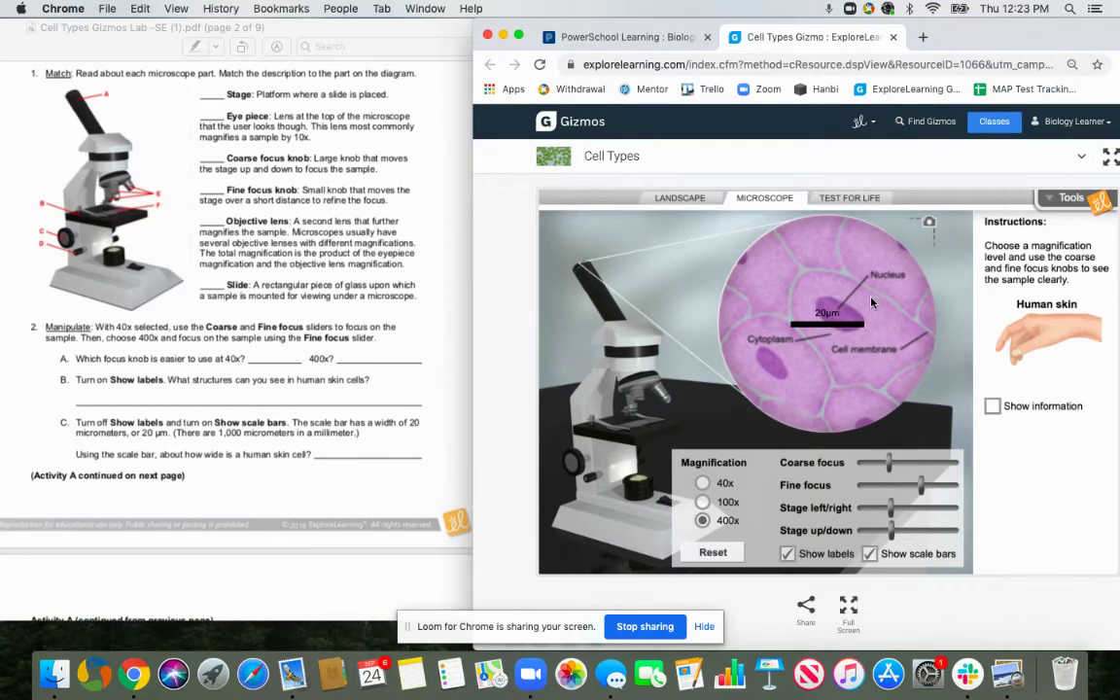
{"action": "scroll", "coordinate": [330, 389], "scroll_direction": "down", "scroll_amount": 5}
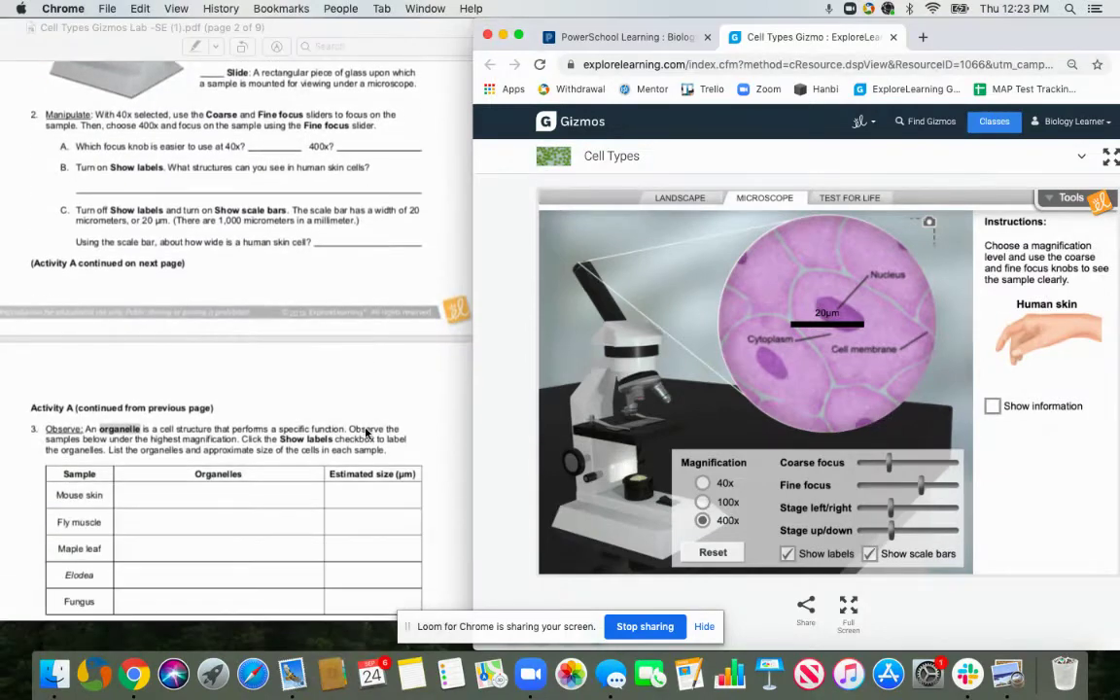
{"action": "scroll", "coordinate": [367, 433], "scroll_direction": "down", "scroll_amount": 2}
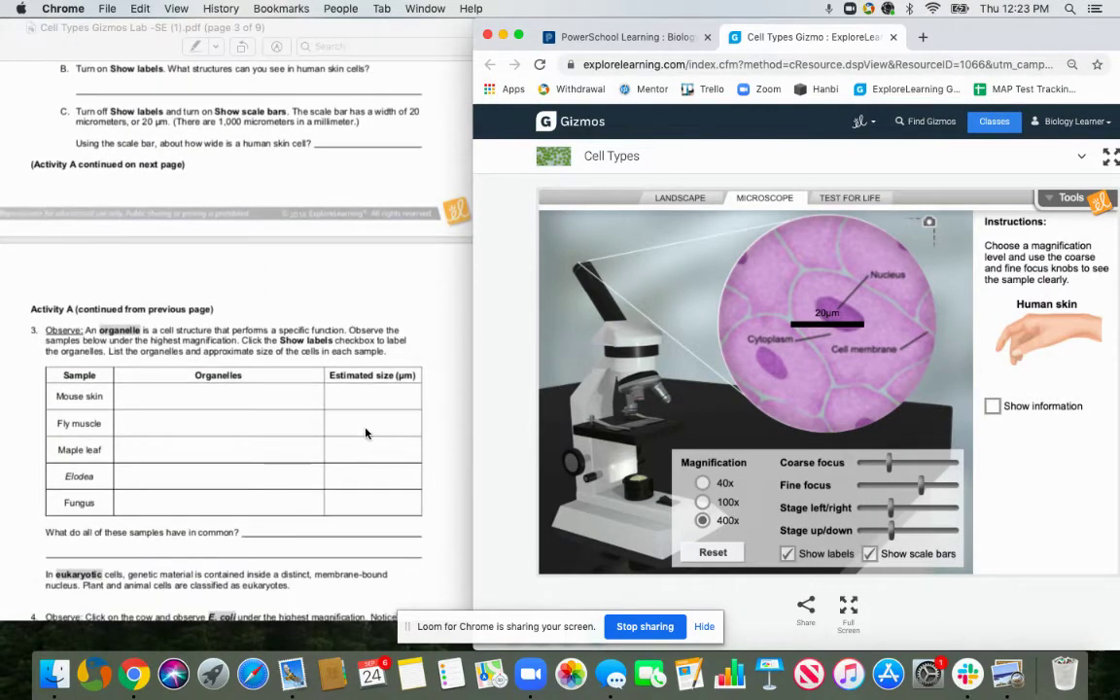
{"action": "scroll", "coordinate": [366, 432], "scroll_direction": "down", "scroll_amount": 1}
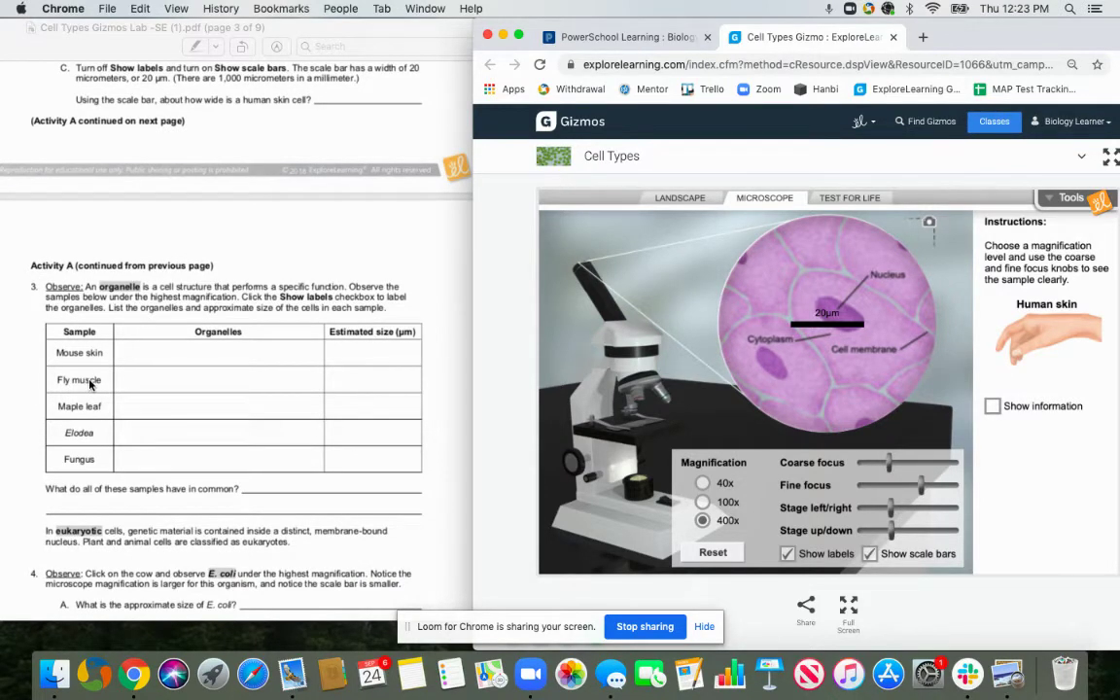
{"action": "scroll", "coordinate": [90, 385], "scroll_direction": "down", "scroll_amount": 1}
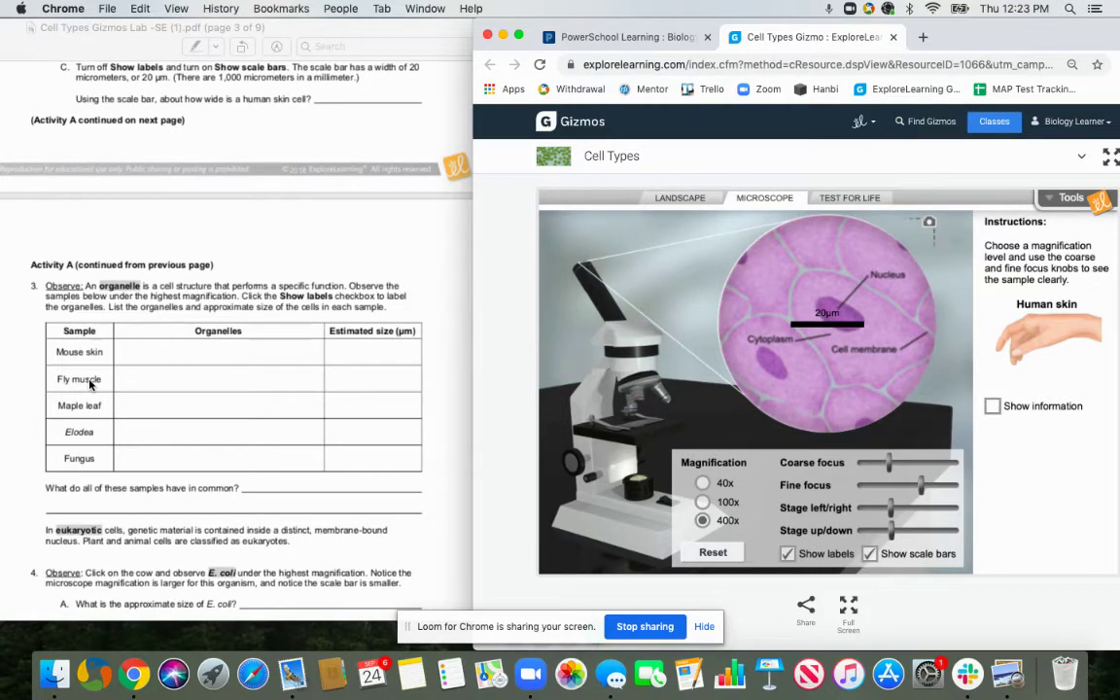
{"action": "scroll", "coordinate": [90, 385], "scroll_direction": "down", "scroll_amount": 1}
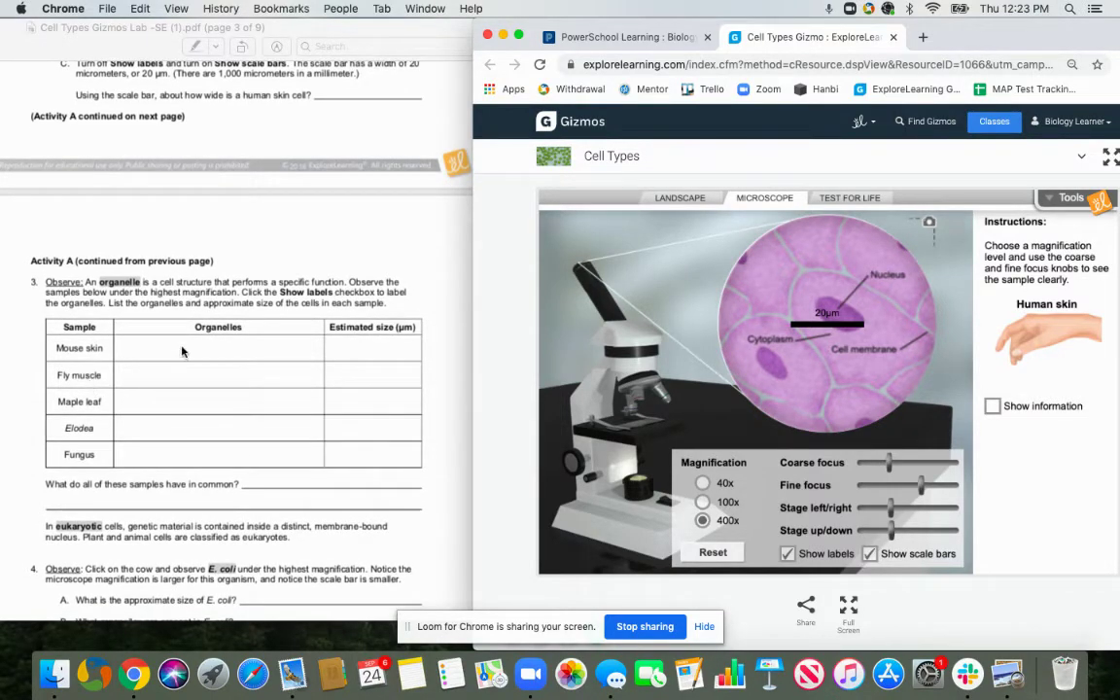
{"action": "scroll", "coordinate": [87, 404], "scroll_direction": "down", "scroll_amount": 2}
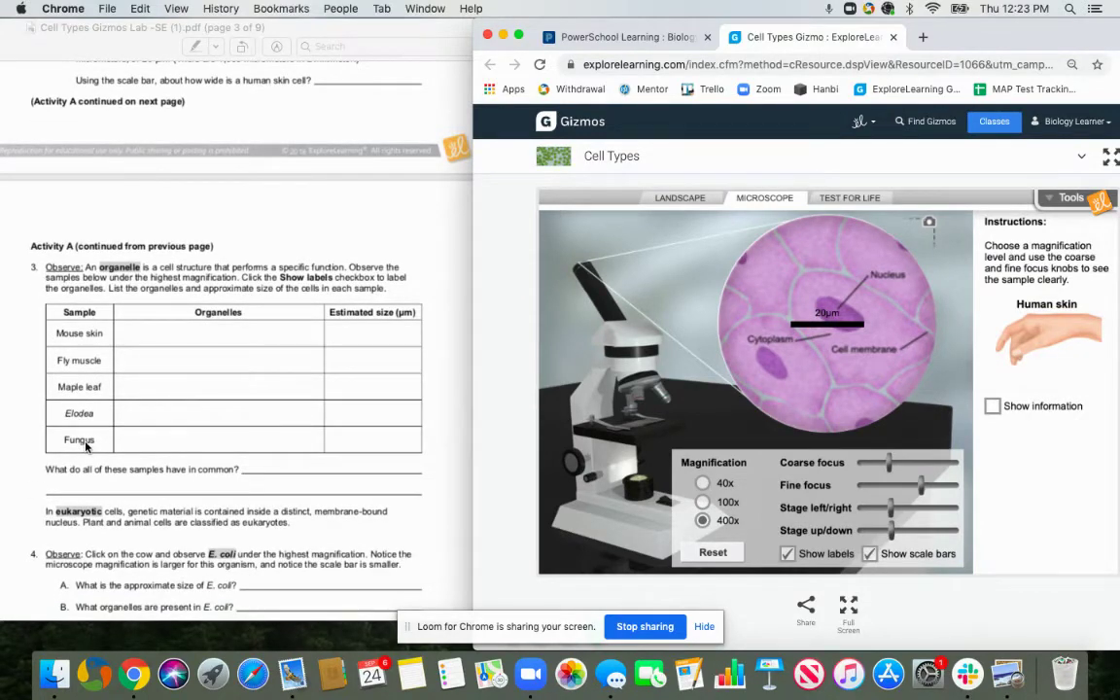
{"action": "left_click", "coordinate": [692, 200]}
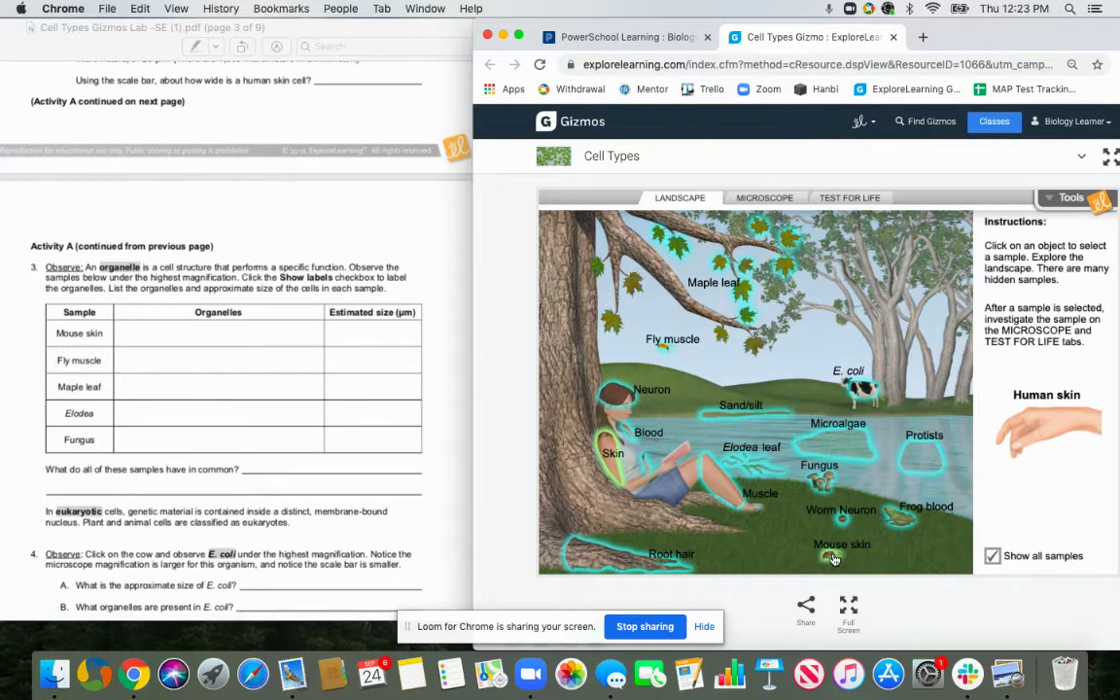
{"action": "left_click", "coordinate": [667, 352]}
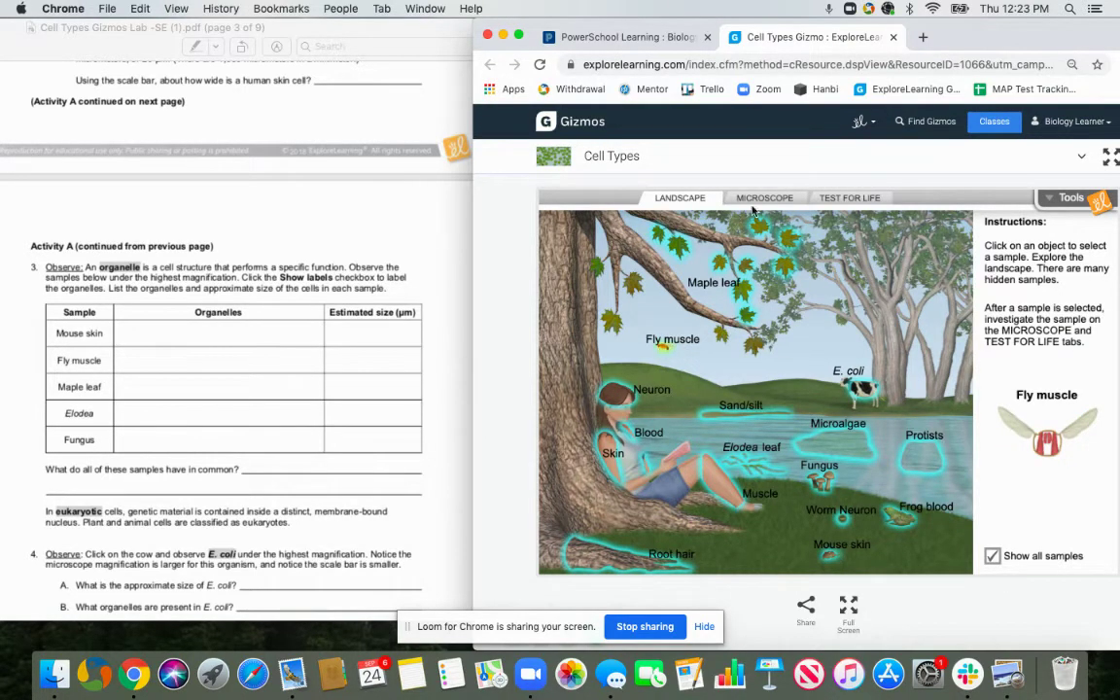
{"action": "left_click", "coordinate": [765, 199]}
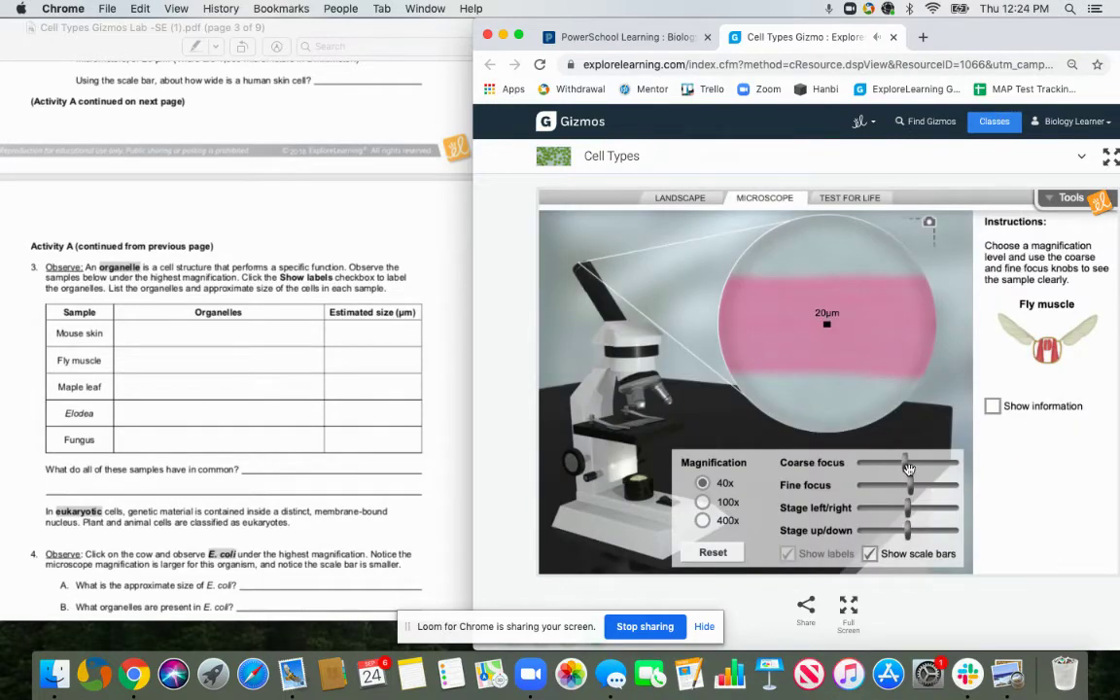
Focus the fly muscle at 40x, raise it to 400x, and adjust the fine focus and vertical stage position around the scale bar
{"action": "left_click_drag", "start_coordinate": [906, 470], "coordinate": [873, 470]}
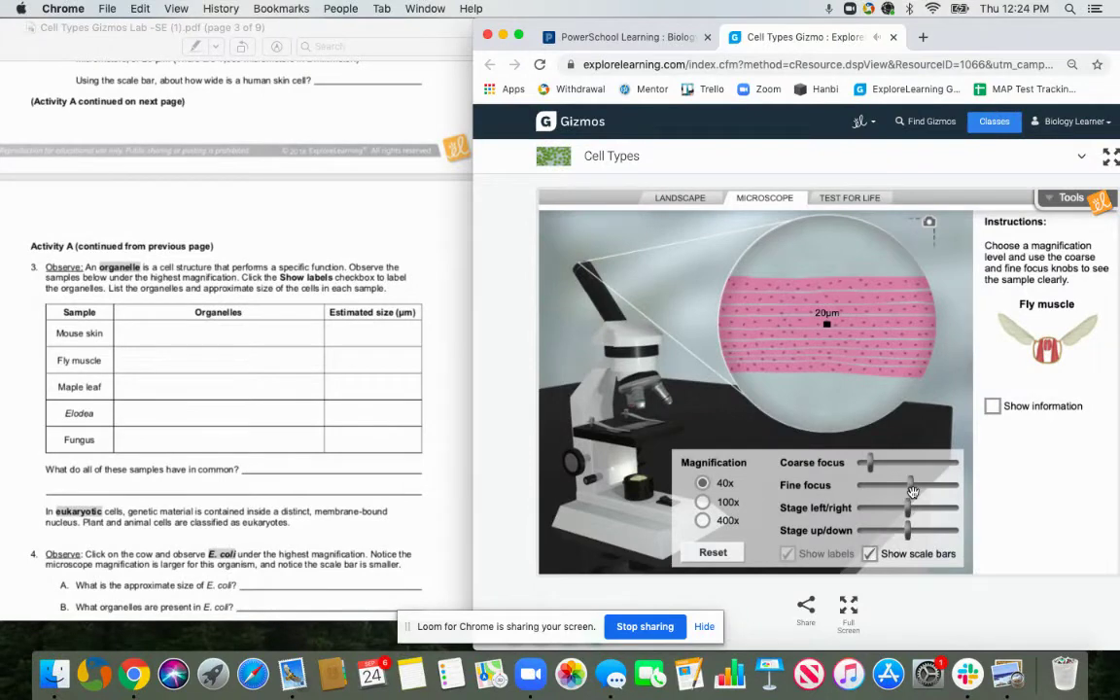
{"action": "left_click_drag", "start_coordinate": [912, 491], "coordinate": [916, 491]}
{"action": "left_click", "coordinate": [701, 522]}
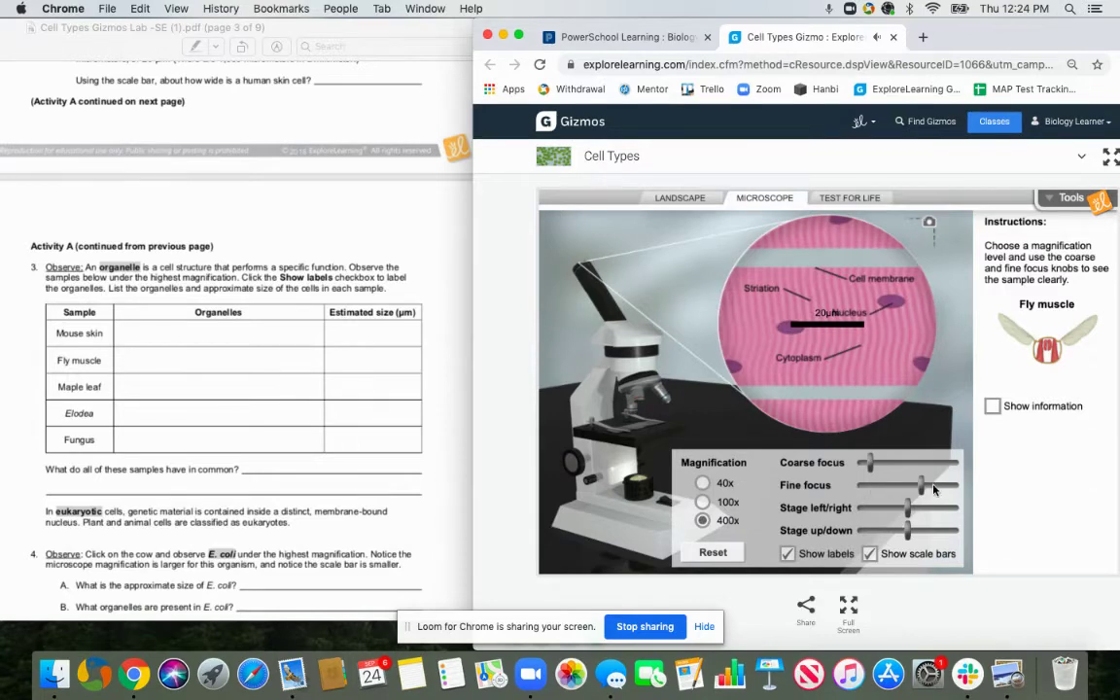
{"action": "left_click_drag", "start_coordinate": [933, 489], "coordinate": [892, 491]}
{"action": "mouse_move", "coordinate": [911, 532]}
{"action": "left_mouse_down"}
{"action": "mouse_move", "coordinate": [931, 532]}
{"action": "mouse_move", "coordinate": [920, 532]}
{"action": "left_mouse_up"}
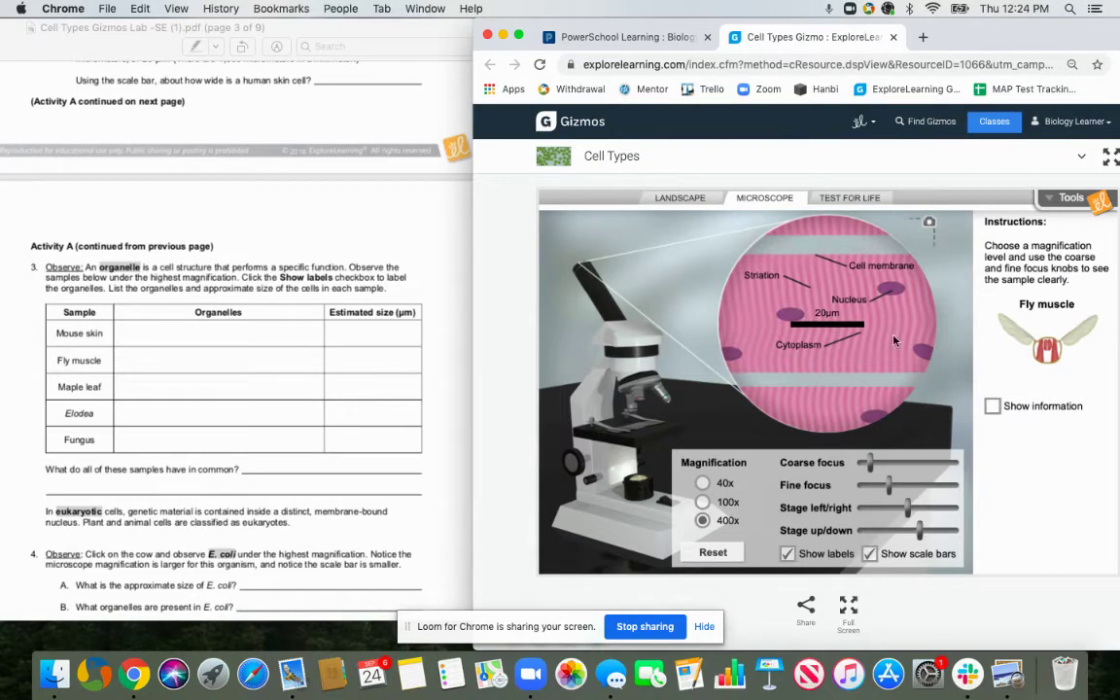
Compare the fly muscle at 100x and 40x, return it to 400x, and bring up the worksheet's question 4 on E. coli
{"action": "left_click", "coordinate": [704, 501]}
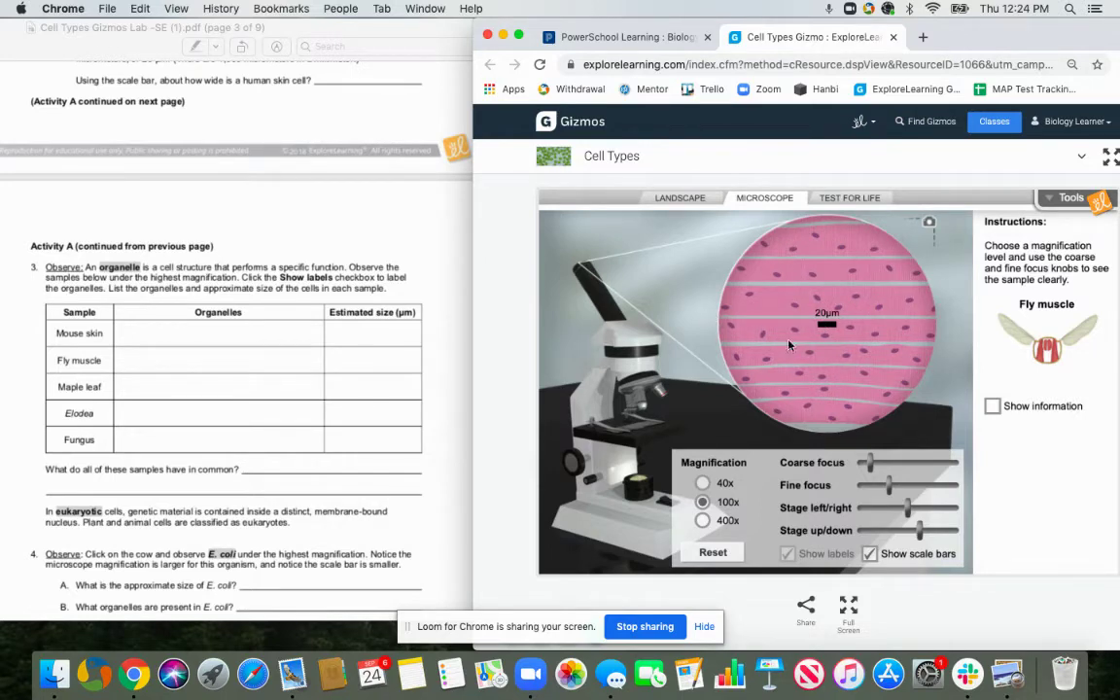
{"action": "left_click", "coordinate": [703, 483]}
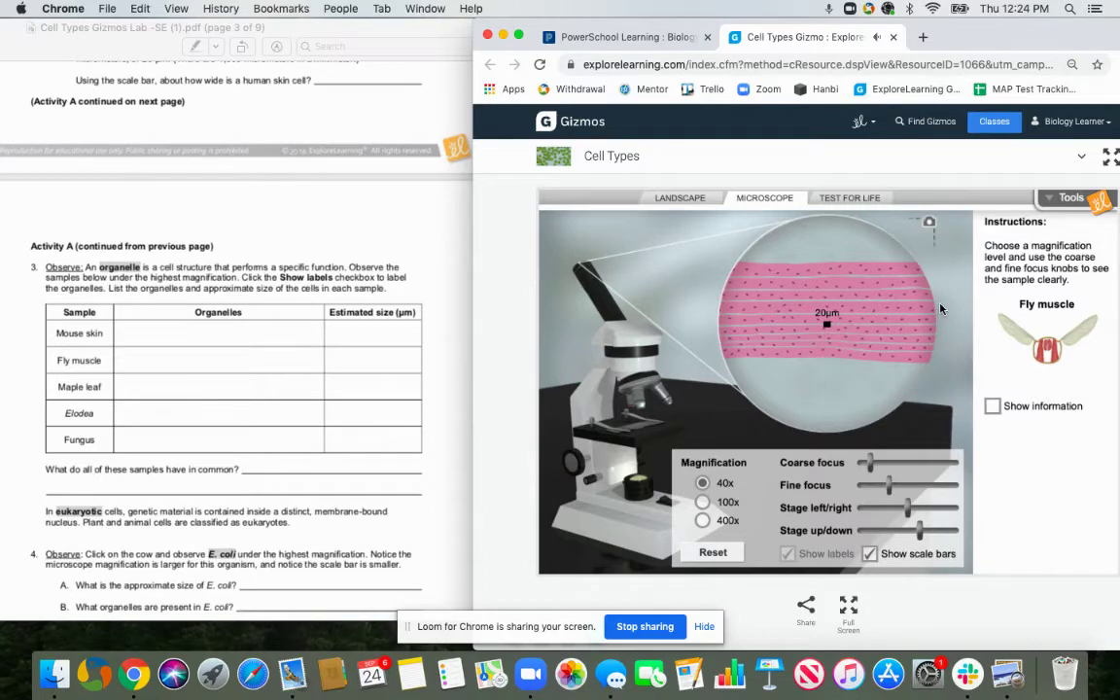
{"action": "left_click", "coordinate": [702, 520]}
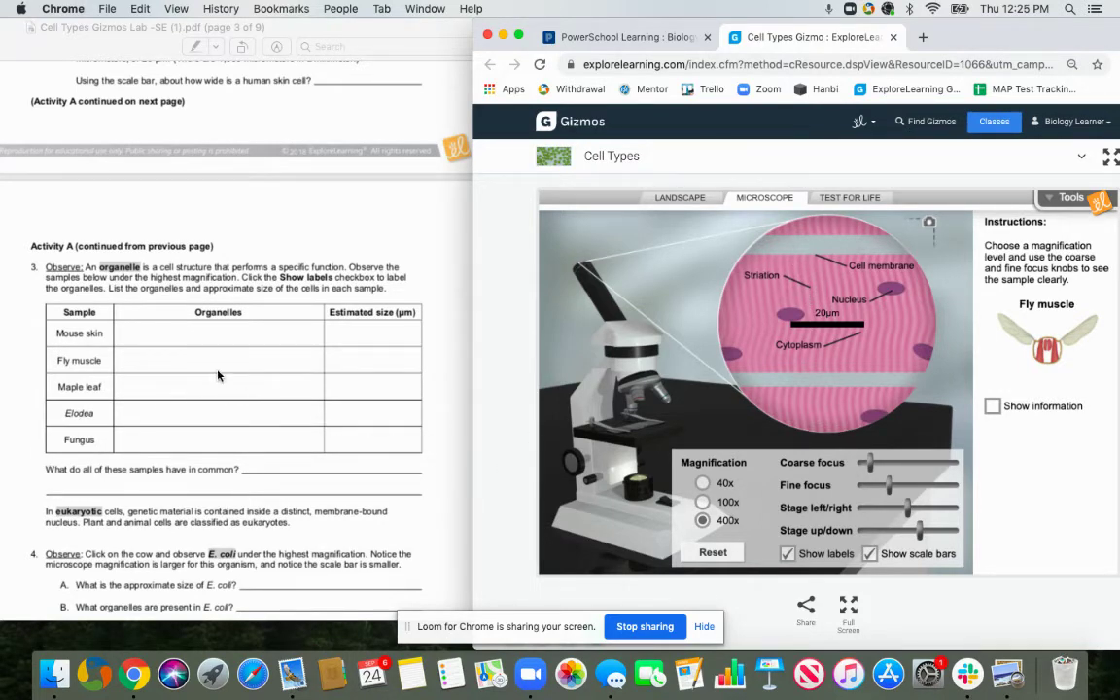
{"action": "scroll", "coordinate": [247, 394], "scroll_direction": "down", "scroll_amount": 2}
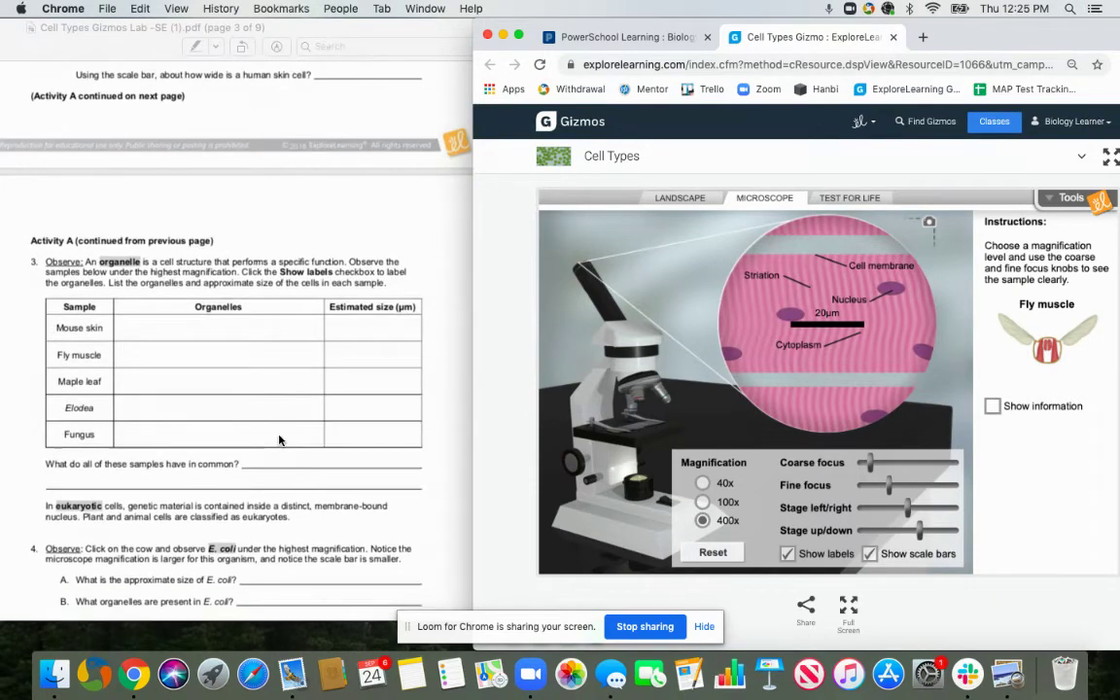
{"action": "scroll", "coordinate": [279, 441], "scroll_direction": "down", "scroll_amount": 1}
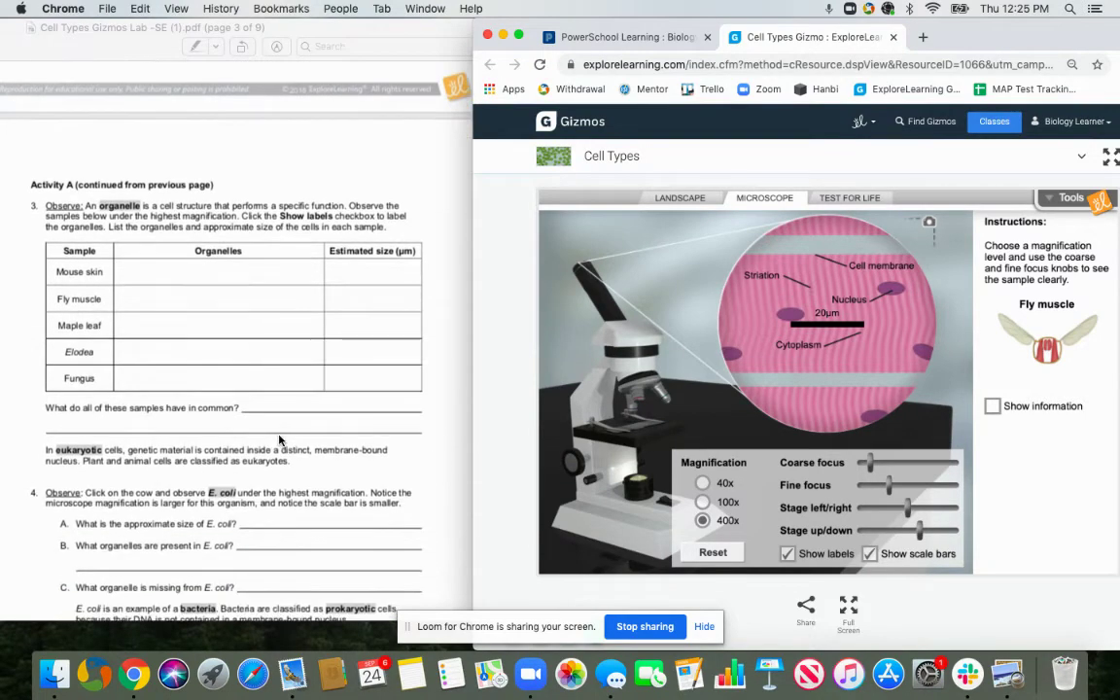
Read worksheet questions 4 and 5 on E. coli and sand/silt, then continue to Activity B's data table on specialized cells
{"action": "scroll", "coordinate": [279, 440], "scroll_direction": "down", "scroll_amount": 2}
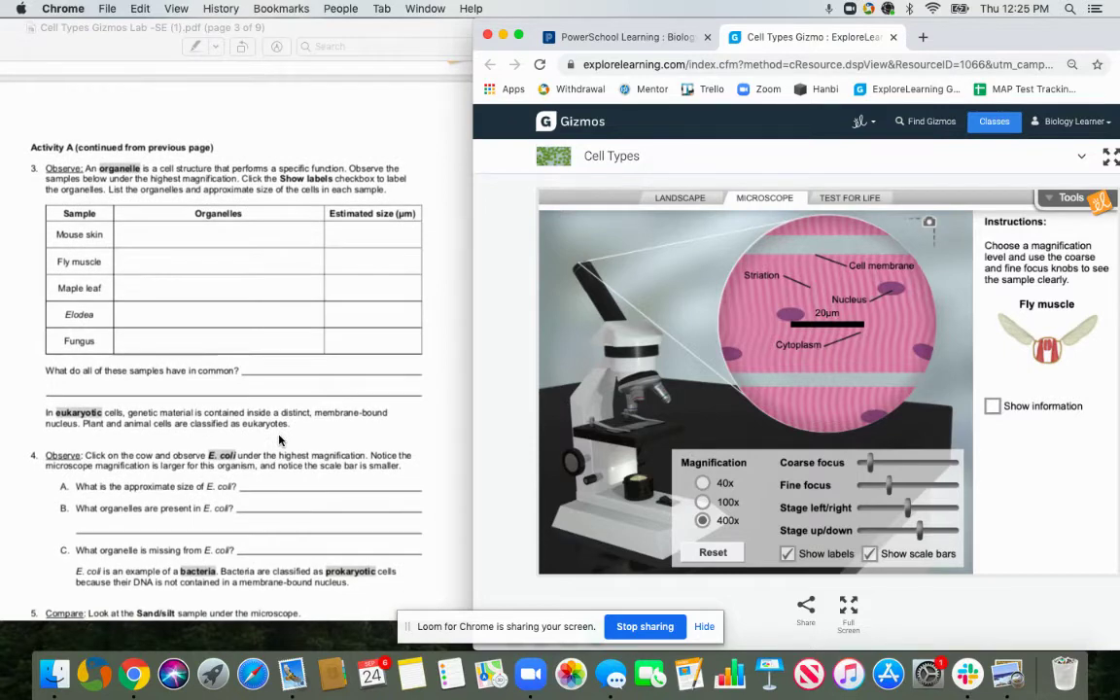
{"action": "scroll", "coordinate": [279, 440], "scroll_direction": "down", "scroll_amount": 2}
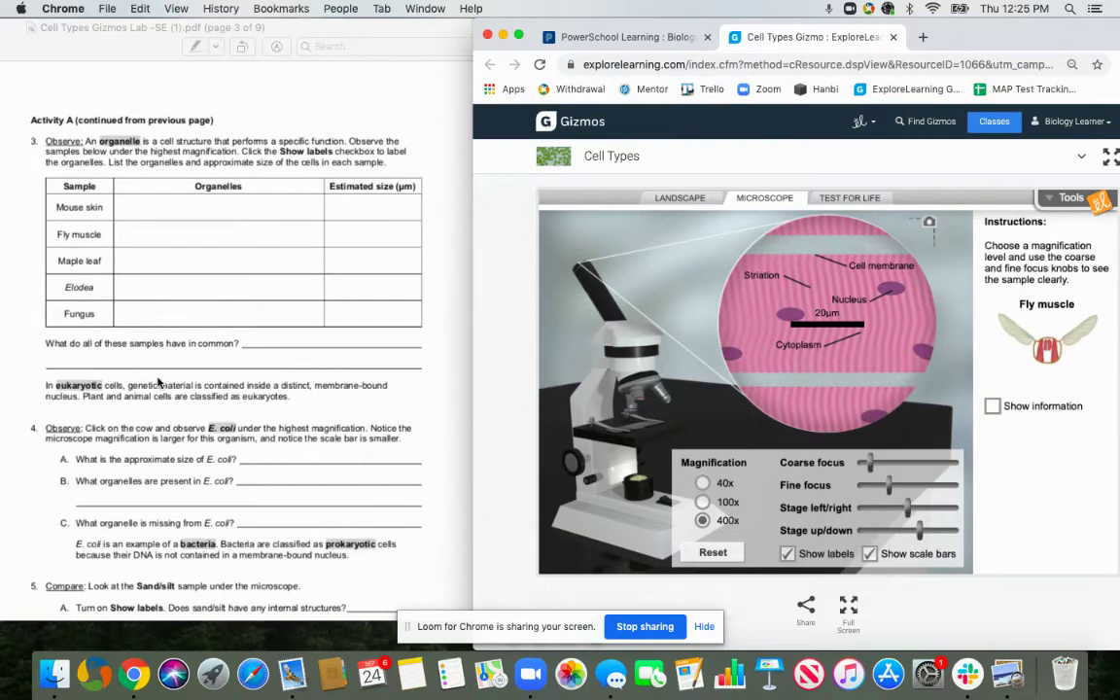
{"action": "scroll", "coordinate": [195, 418], "scroll_direction": "down", "scroll_amount": 1}
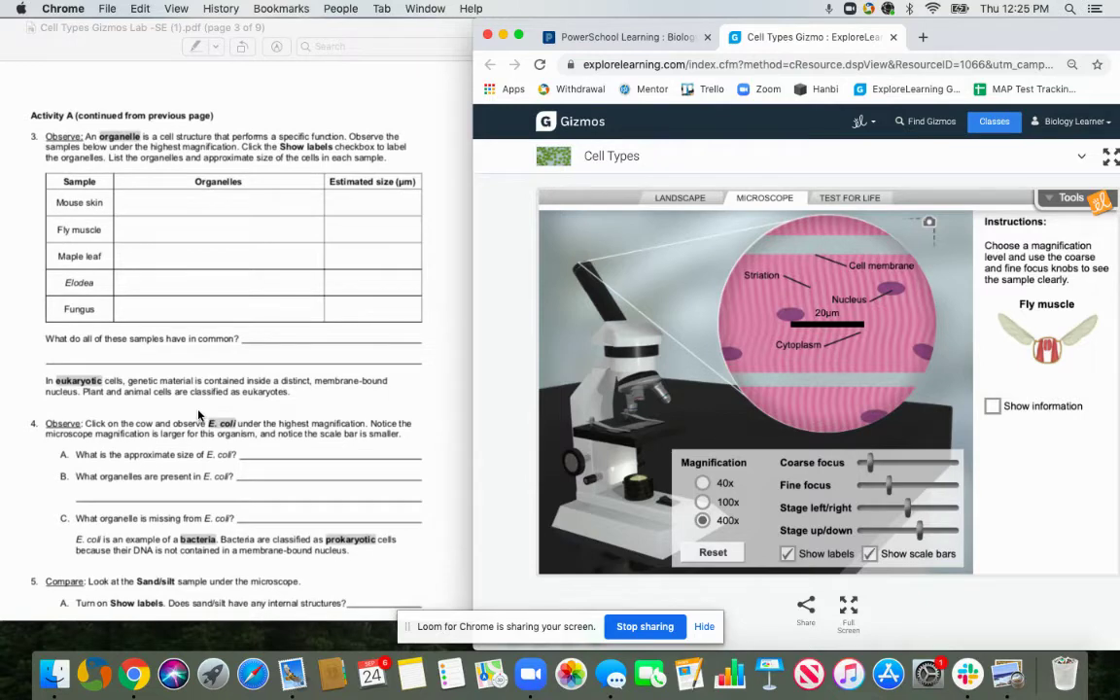
{"action": "scroll", "coordinate": [311, 450], "scroll_direction": "down", "scroll_amount": 3}
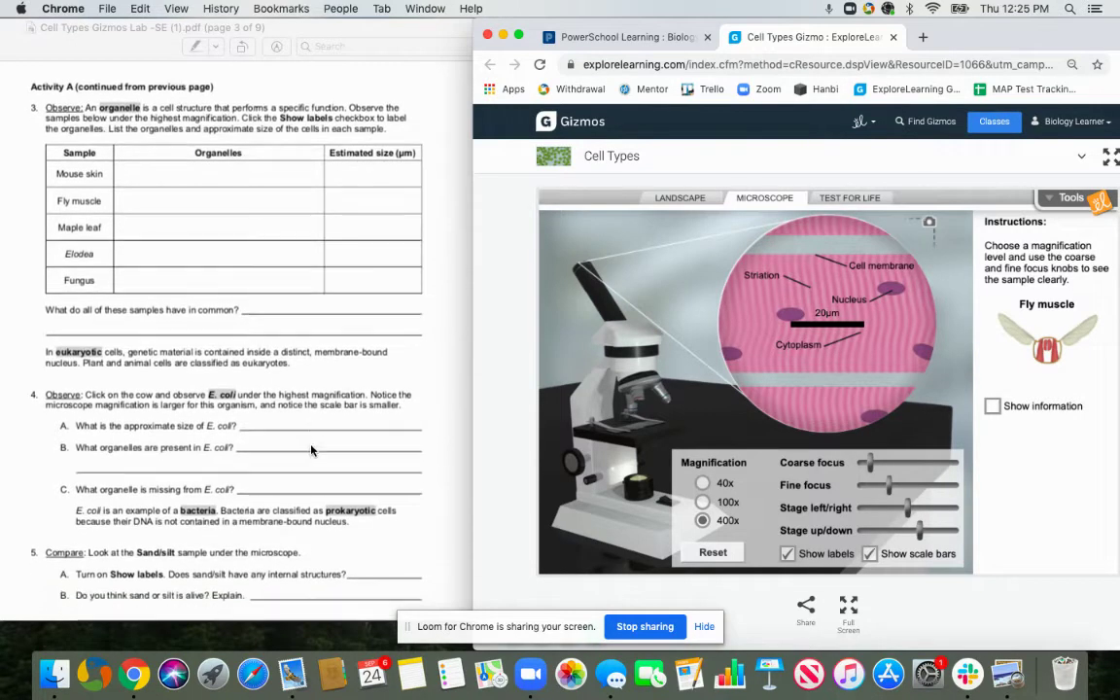
{"action": "scroll", "coordinate": [311, 450], "scroll_direction": "down", "scroll_amount": 2}
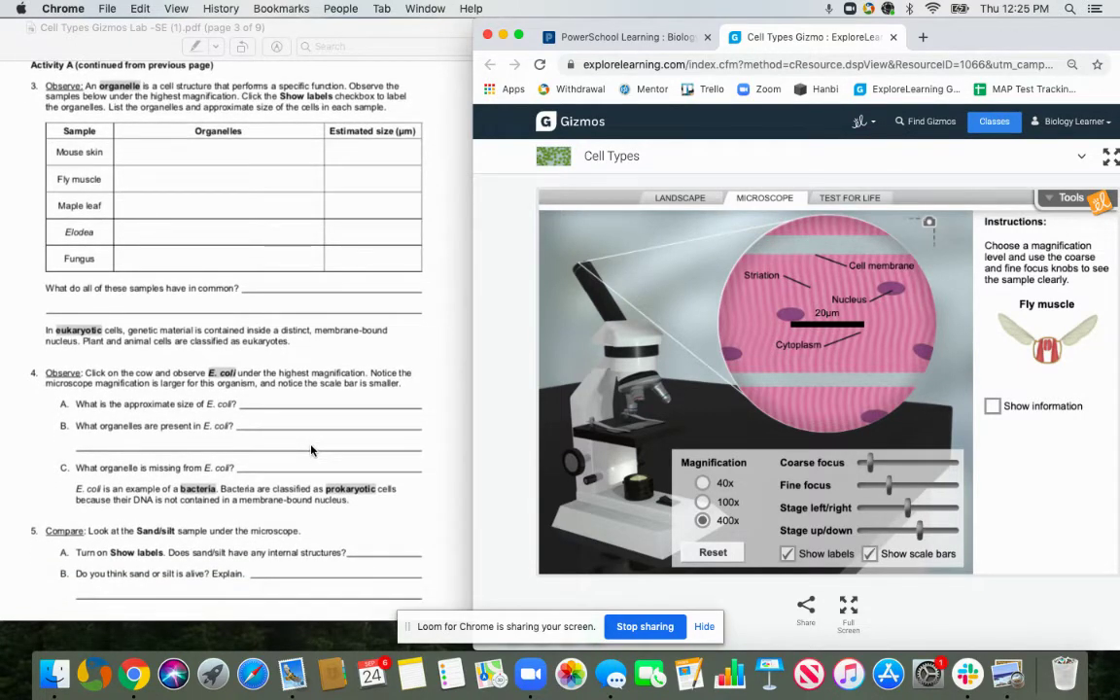
{"action": "scroll", "coordinate": [311, 450], "scroll_direction": "down", "scroll_amount": 10}
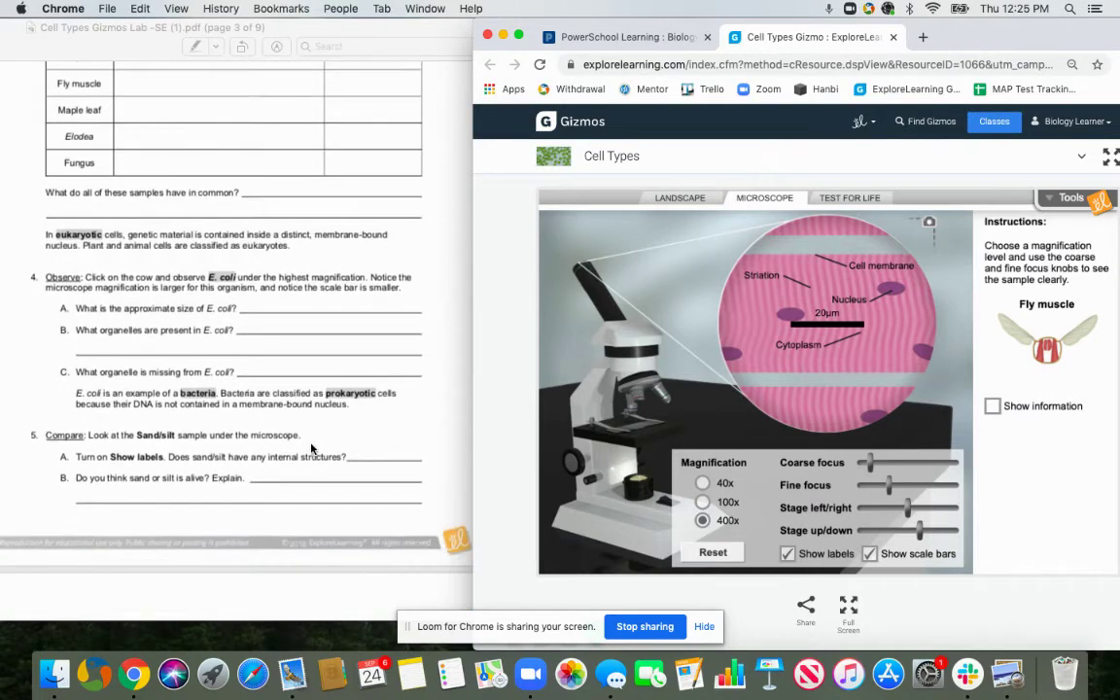
{"action": "scroll", "coordinate": [311, 448], "scroll_direction": "down", "scroll_amount": 8}
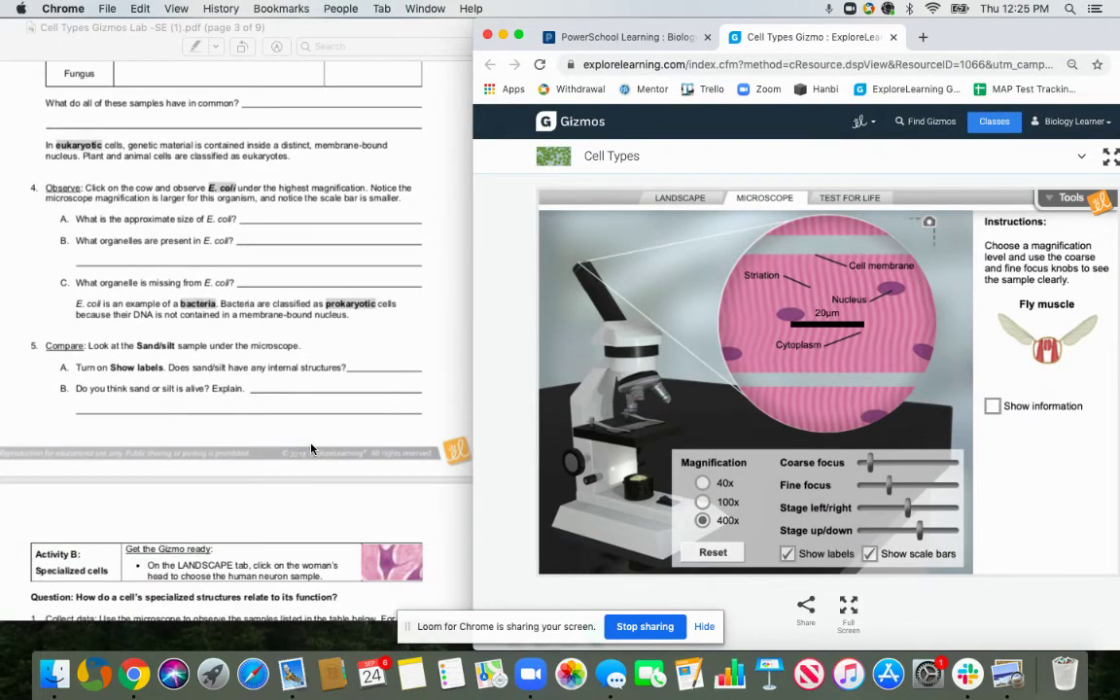
{"action": "scroll", "coordinate": [297, 448], "scroll_direction": "down", "scroll_amount": 15}
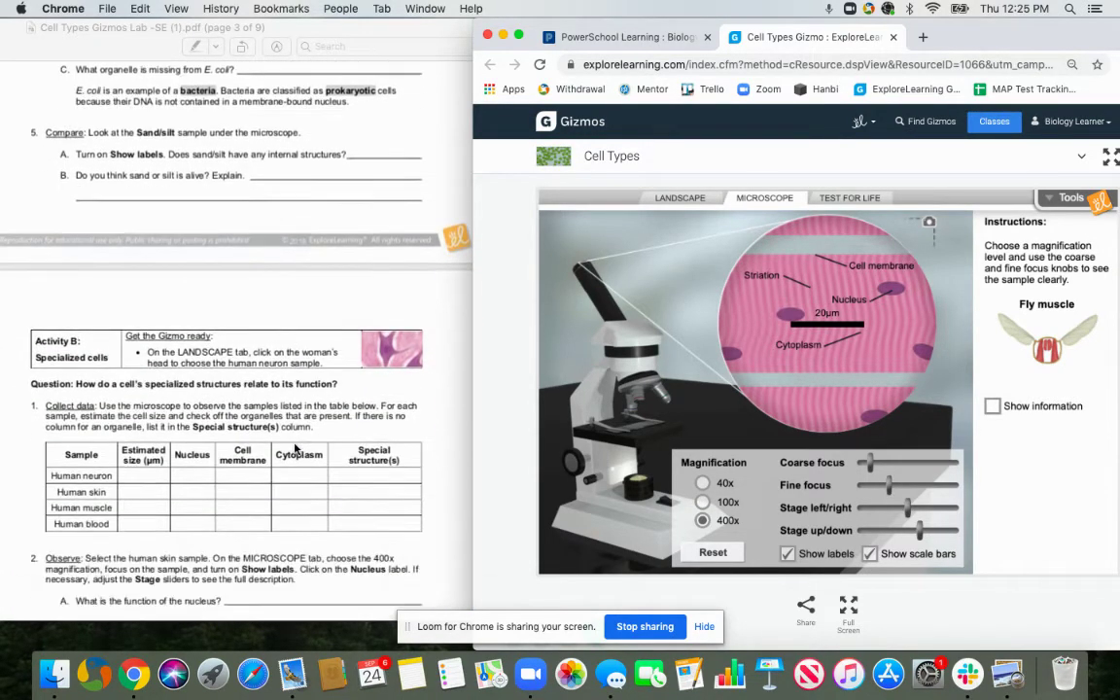
{"action": "scroll", "coordinate": [297, 448], "scroll_direction": "down", "scroll_amount": 10}
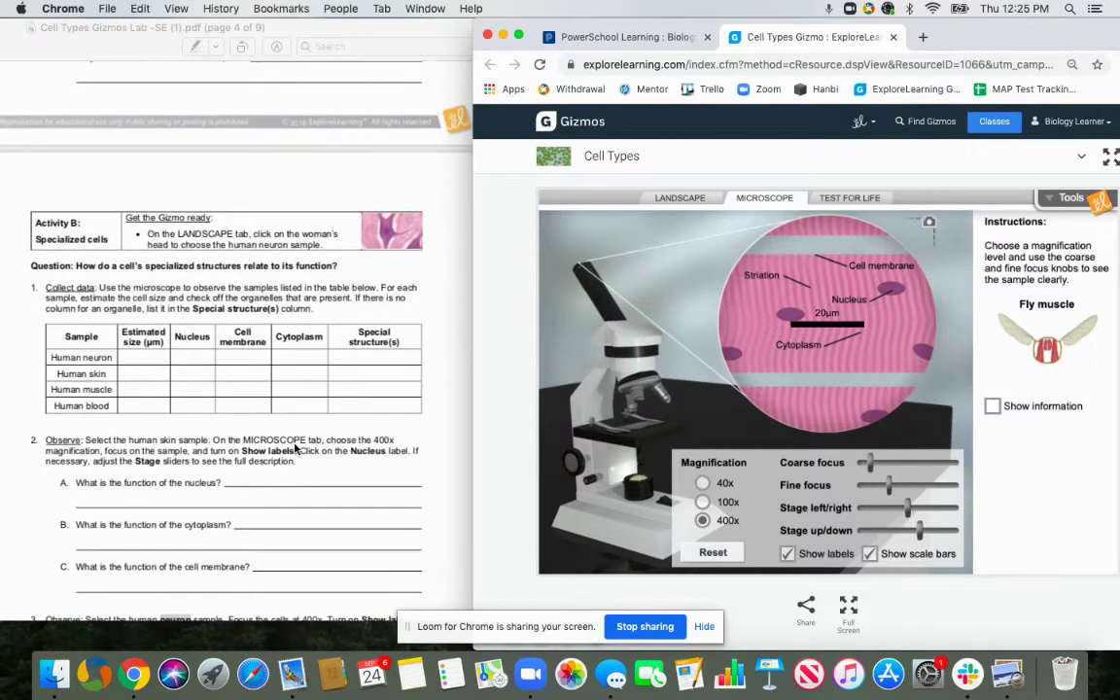
{"action": "scroll", "coordinate": [296, 448], "scroll_direction": "down", "scroll_amount": 3}
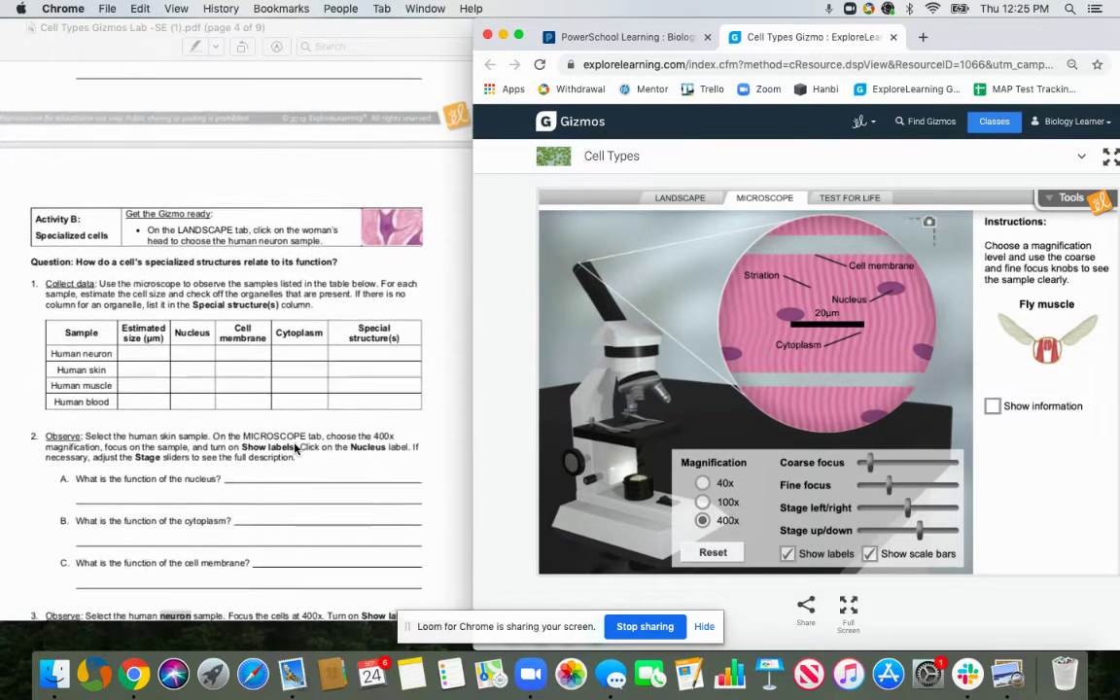
{"action": "scroll", "coordinate": [297, 448], "scroll_direction": "down", "scroll_amount": 3}
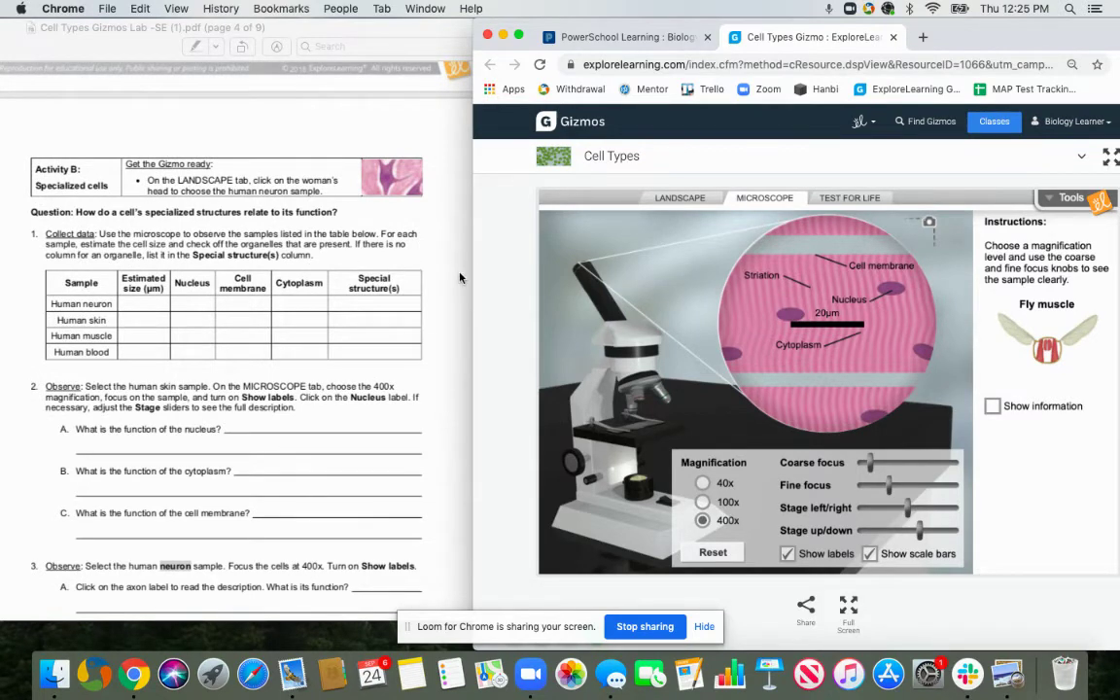
Select the human neuron sample in the landscape and place it under the microscope
{"action": "left_click", "coordinate": [676, 199]}
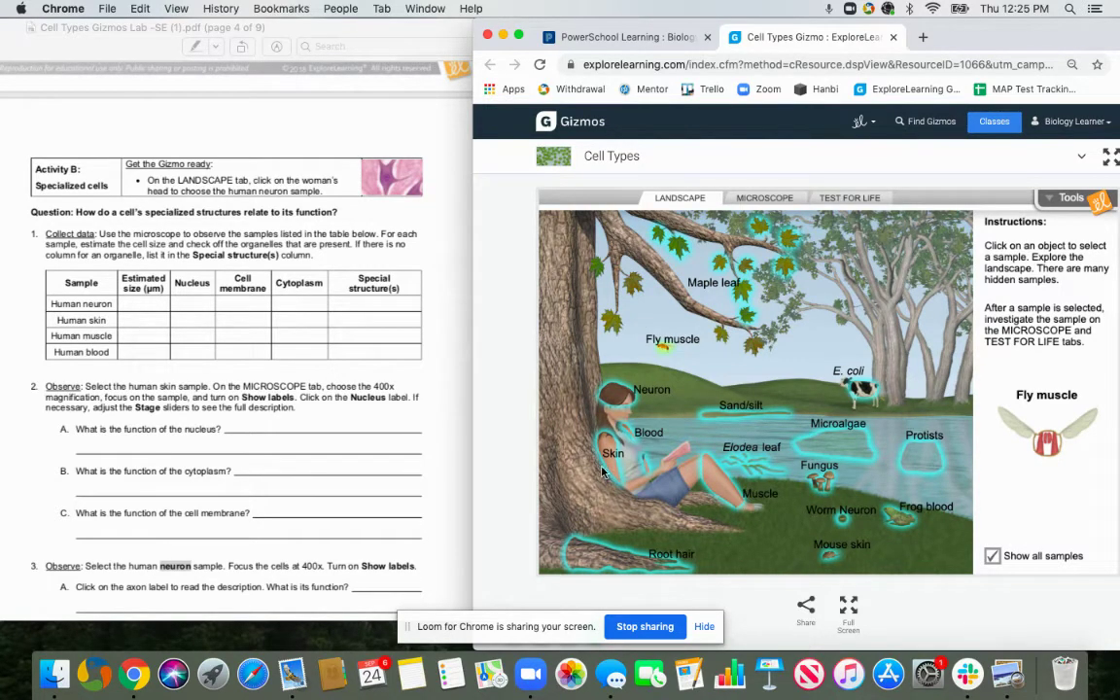
{"action": "left_click", "coordinate": [620, 399]}
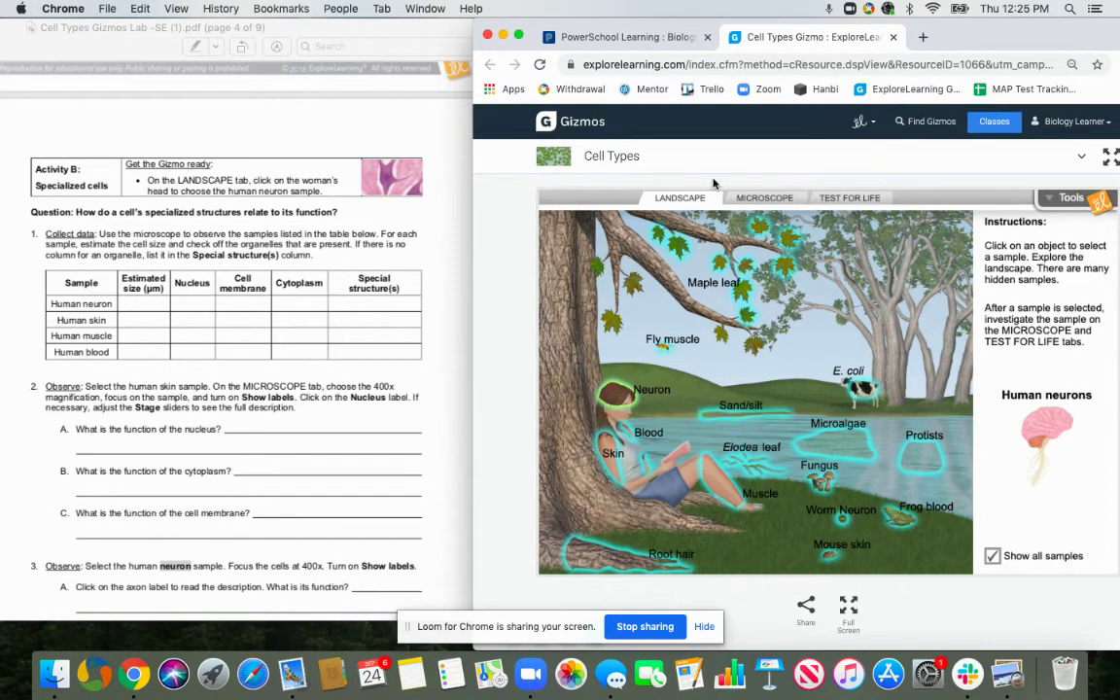
{"action": "left_click", "coordinate": [760, 197]}
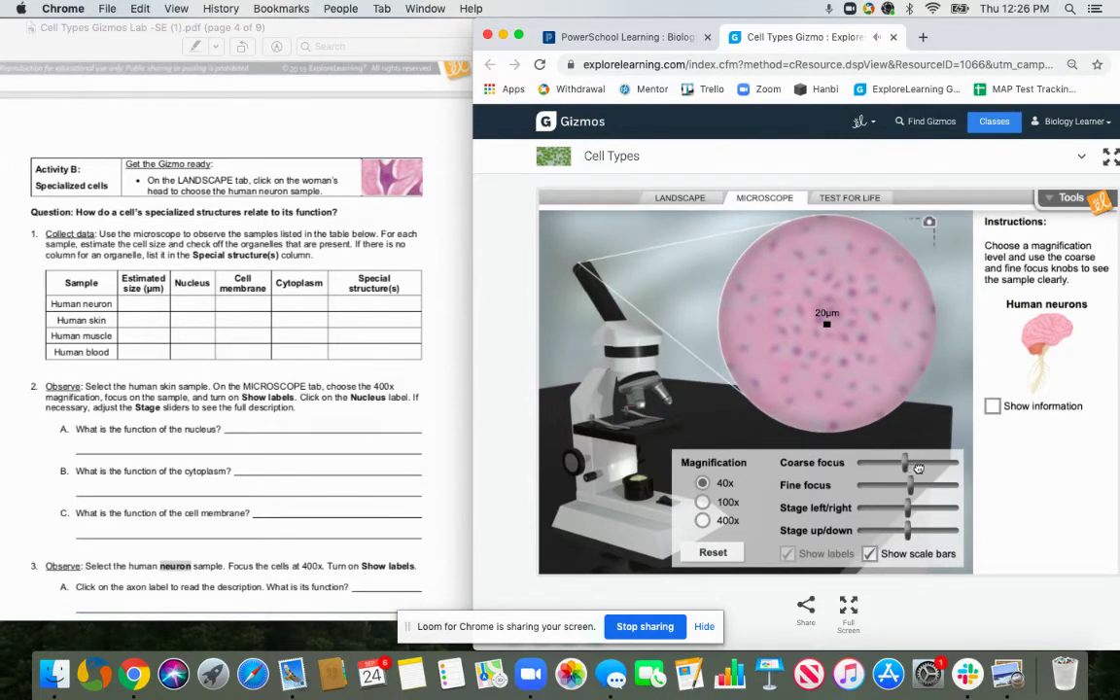
Adjust the coarse and fine focus on the human neurons at 40x, then raise the magnification to 400x
{"action": "left_click_drag", "start_coordinate": [918, 467], "coordinate": [888, 469]}
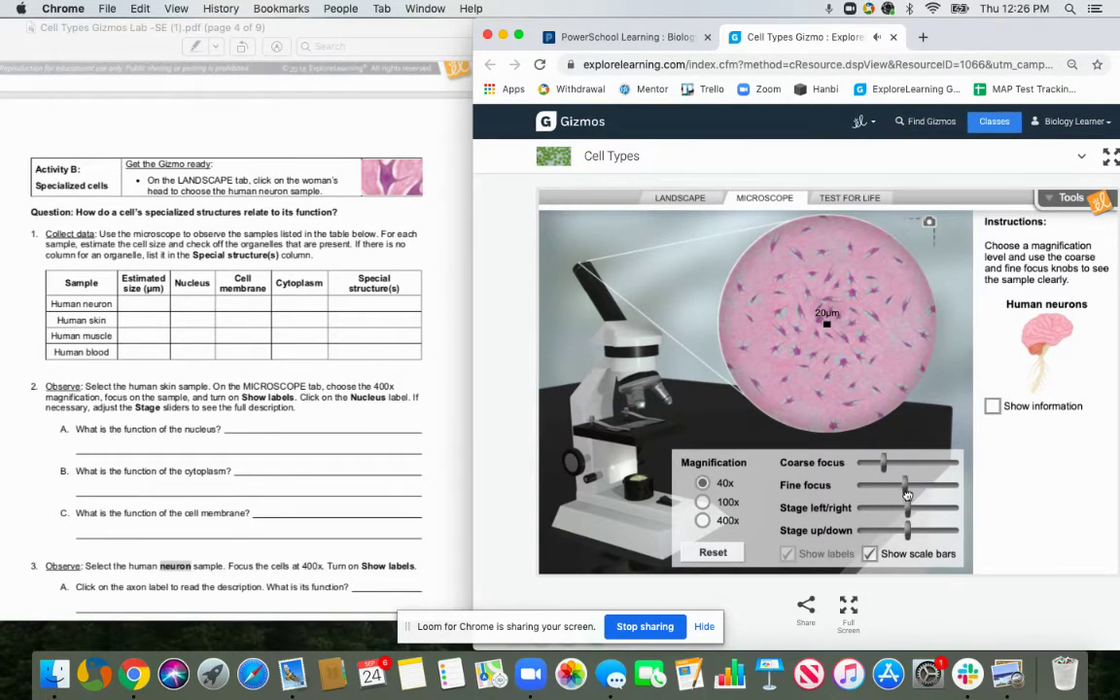
{"action": "left_click_drag", "start_coordinate": [910, 486], "coordinate": [923, 492]}
{"action": "left_click", "coordinate": [703, 521]}
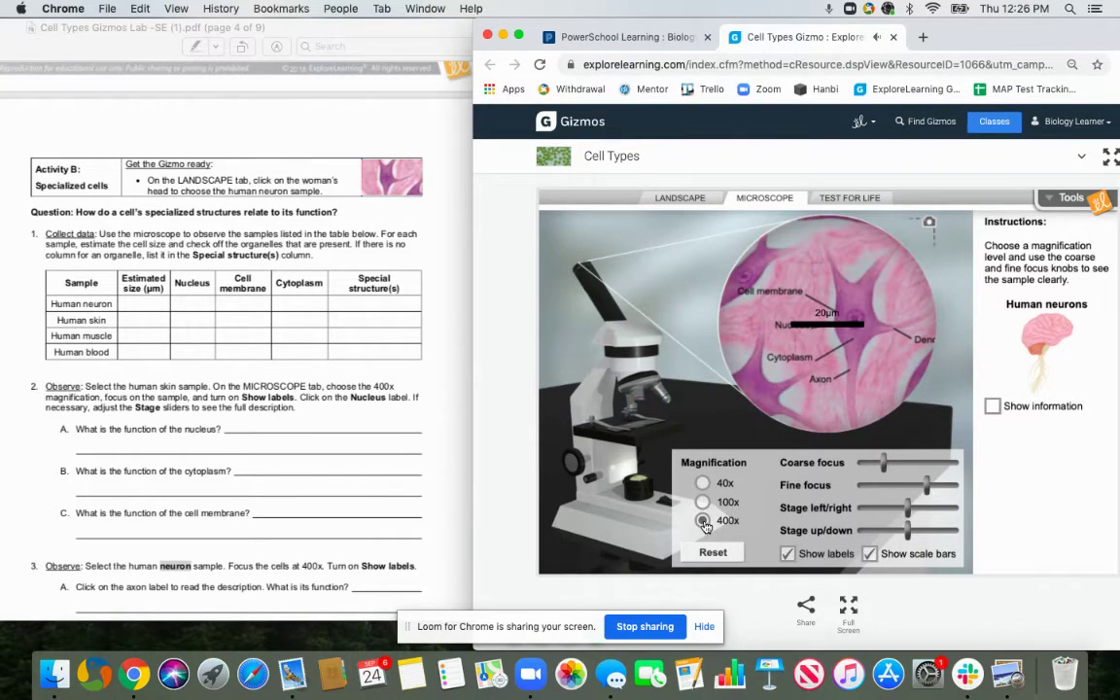
Compare the neurons at 400x and 40x with the scale bar off and on, then shift the stage horizontally at 400x to show the Dendrite label
{"action": "left_click", "coordinate": [871, 554]}
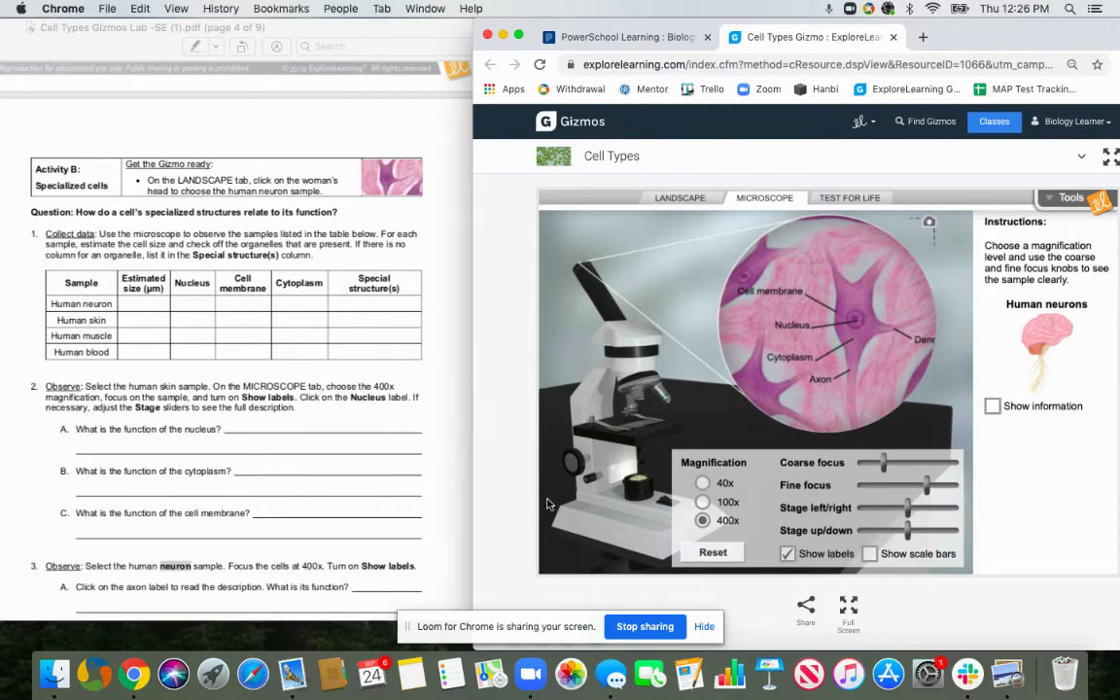
{"action": "left_click", "coordinate": [703, 483]}
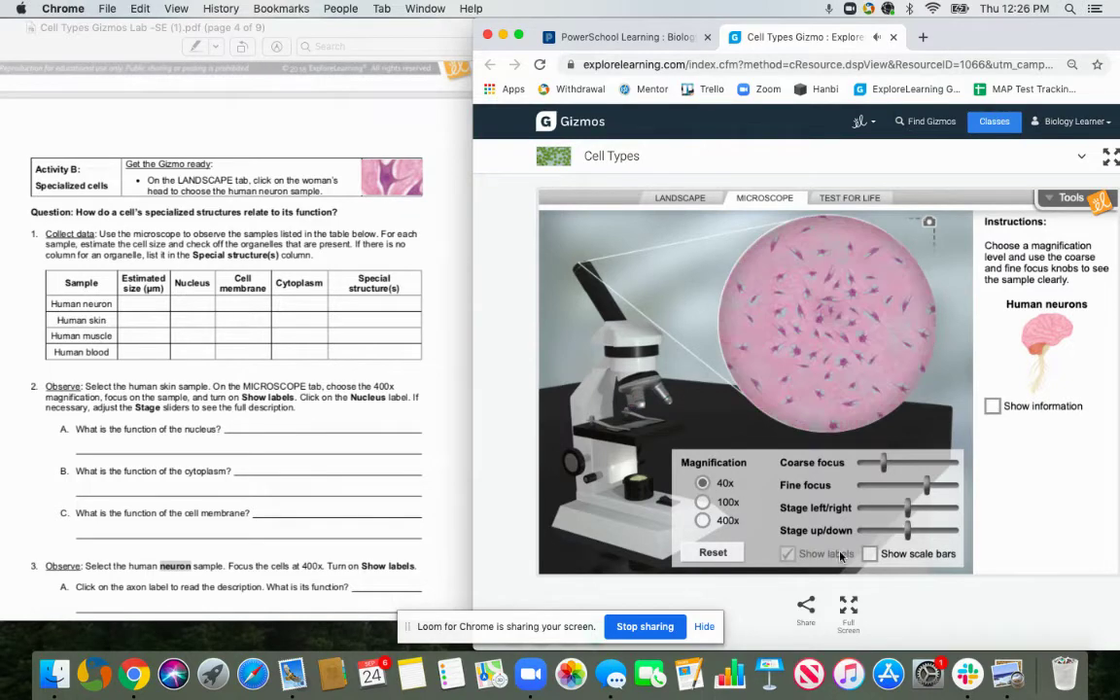
{"action": "left_click", "coordinate": [869, 554]}
{"action": "left_click", "coordinate": [703, 521]}
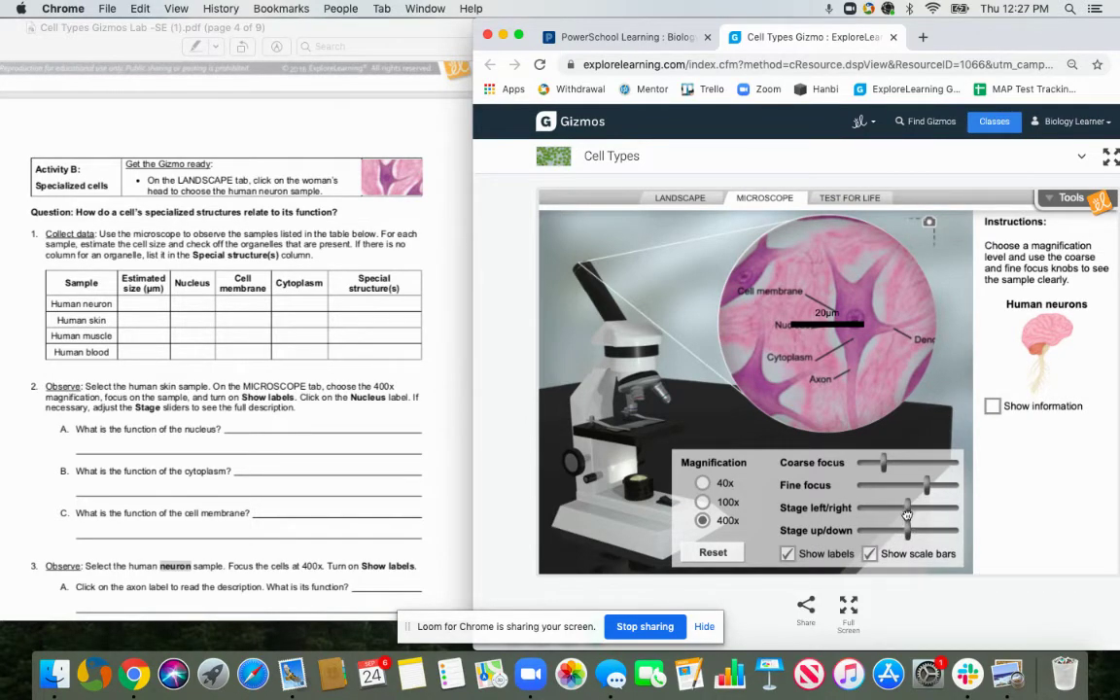
{"action": "left_click_drag", "start_coordinate": [907, 515], "coordinate": [933, 512]}
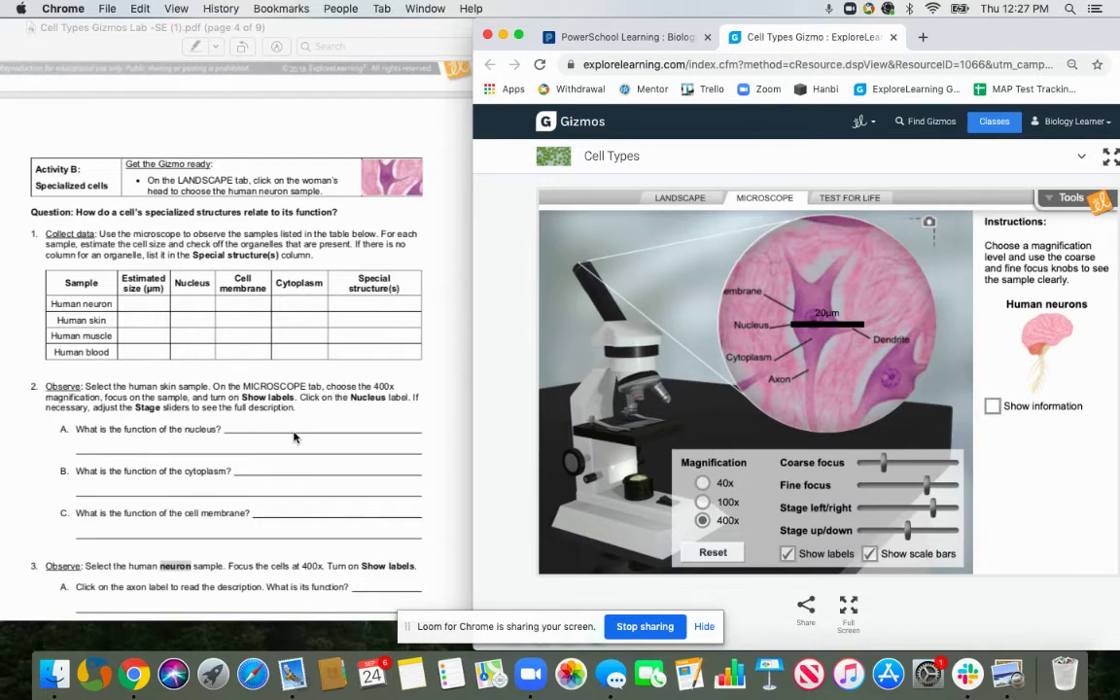
Read worksheet question 2, open the Nucleus label's description on the neuron, and move the stage horizontally to show its full text
{"action": "scroll", "coordinate": [294, 438], "scroll_direction": "down", "scroll_amount": 3}
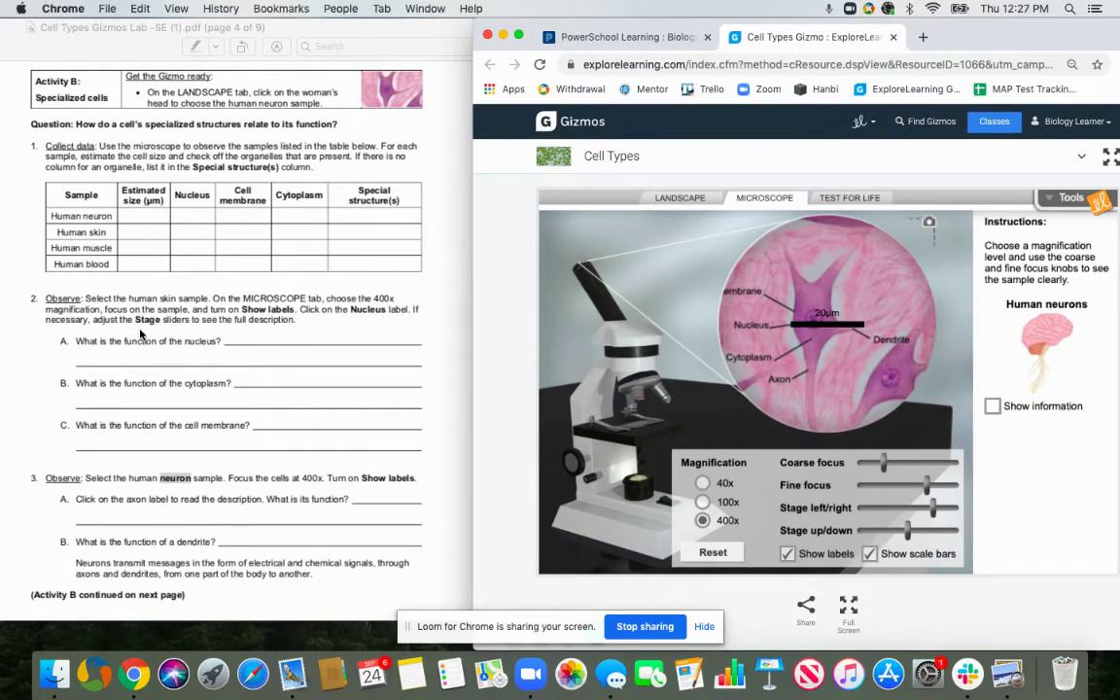
{"action": "scroll", "coordinate": [140, 334], "scroll_direction": "down", "scroll_amount": 1}
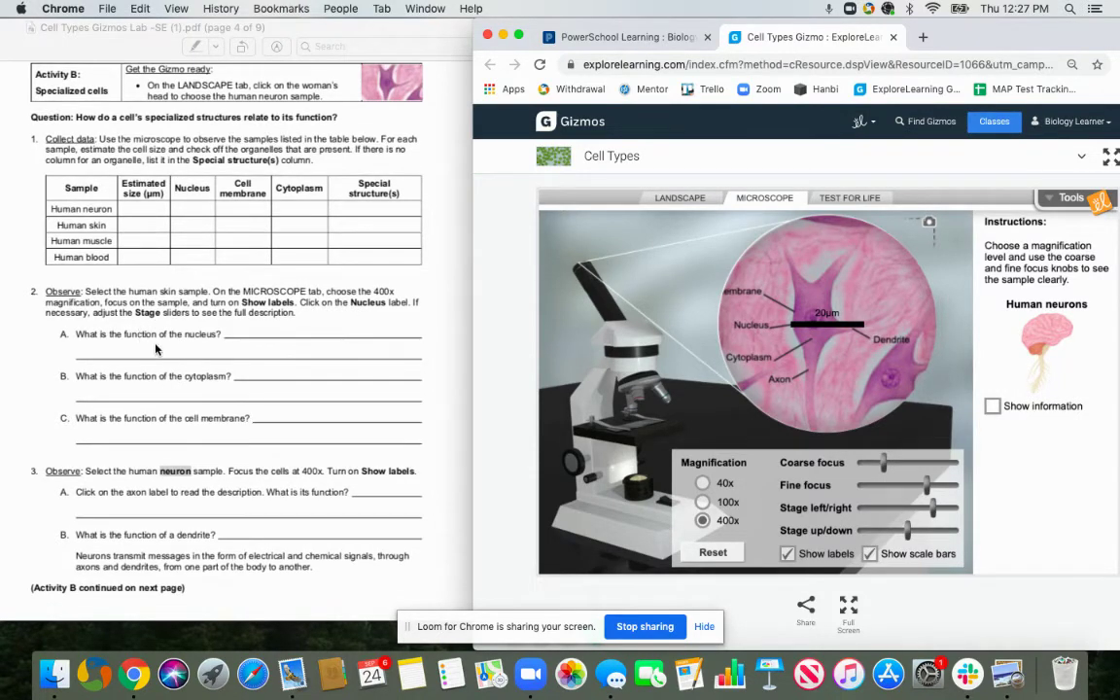
{"action": "scroll", "coordinate": [155, 348], "scroll_direction": "down", "scroll_amount": 2}
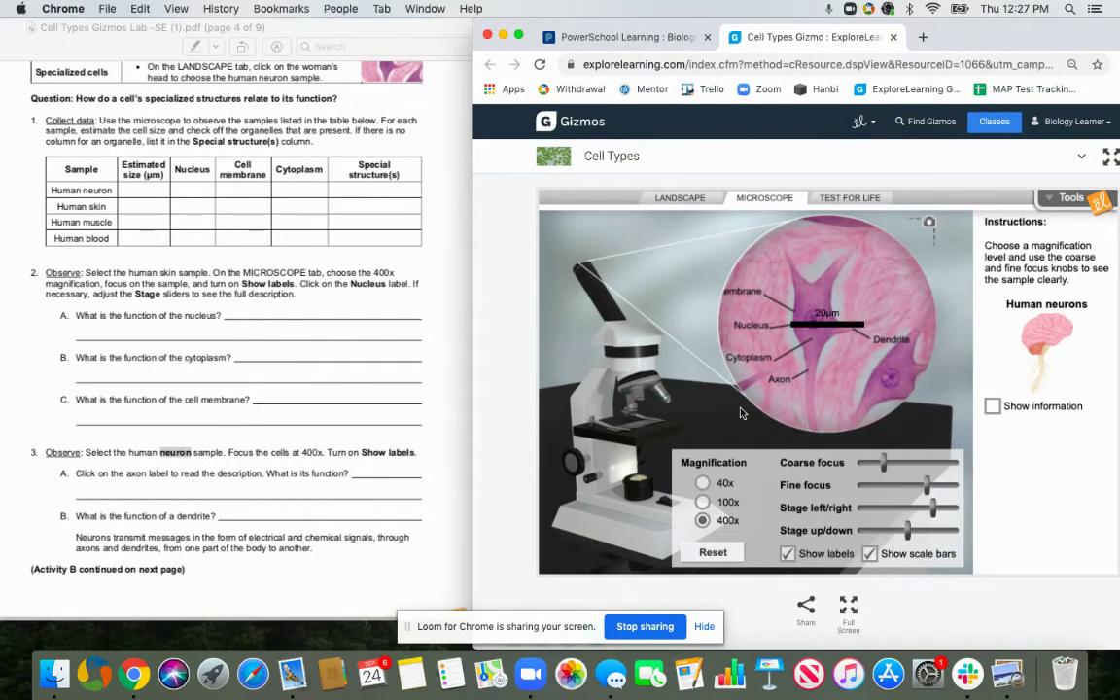
{"action": "left_click", "coordinate": [759, 329]}
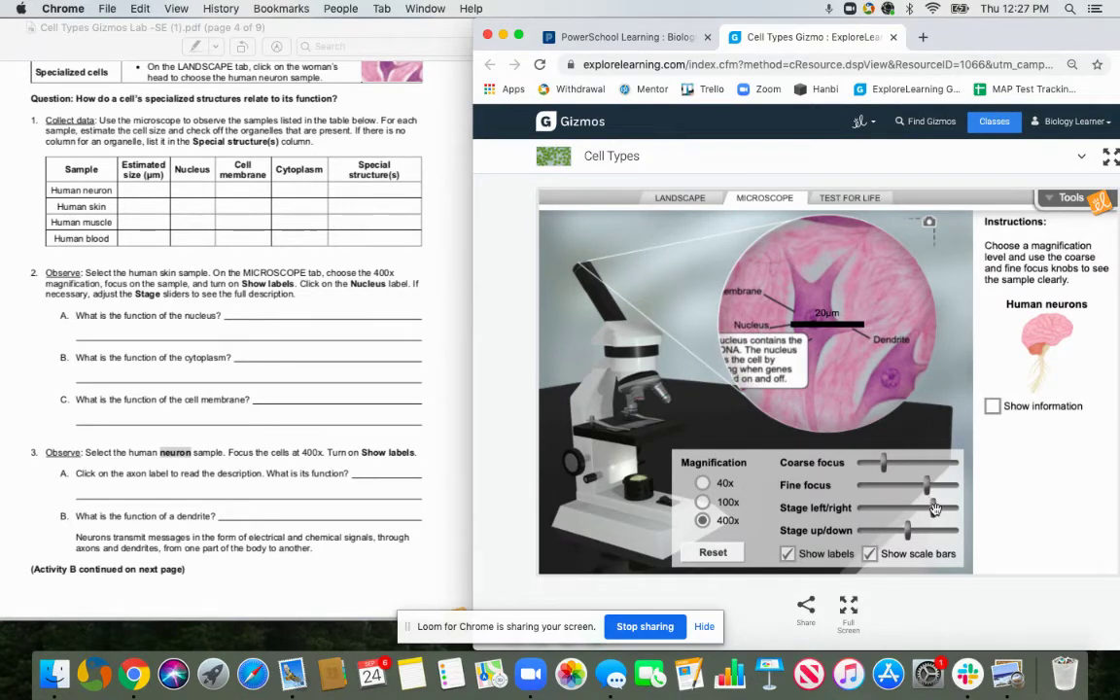
{"action": "left_click_drag", "start_coordinate": [925, 510], "coordinate": [898, 511]}
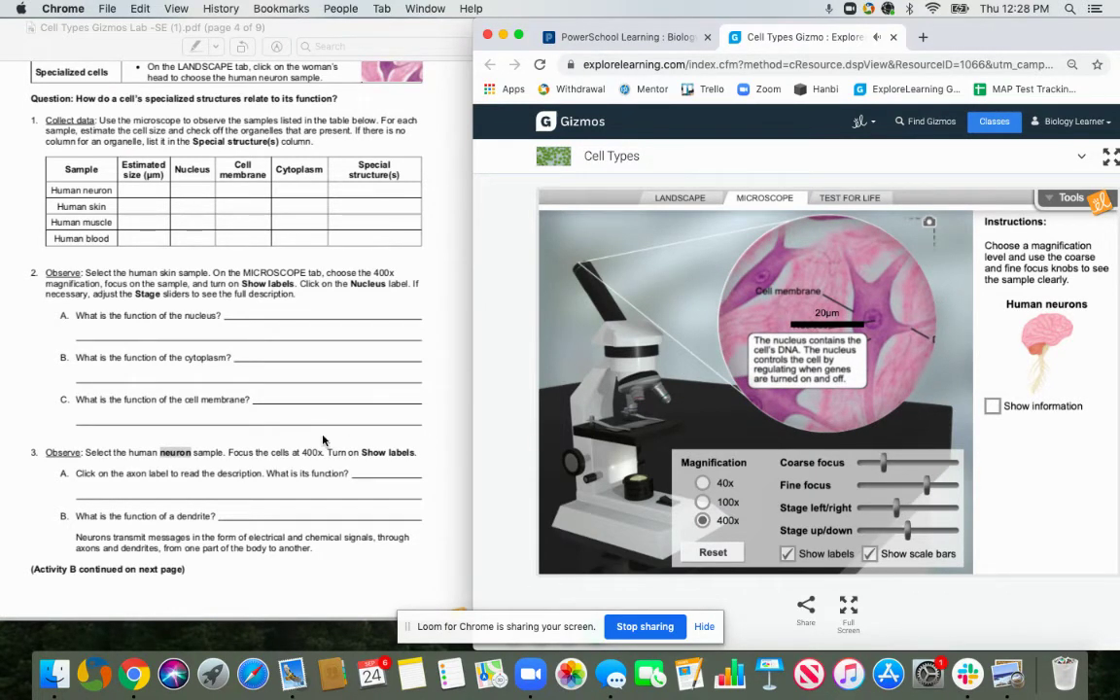
Read Activity B questions 3 to 7 on neurons, muscle, blood, animal comparisons and tissues, up to the start of optional Activity C
{"action": "scroll", "coordinate": [322, 440], "scroll_direction": "down", "scroll_amount": 3}
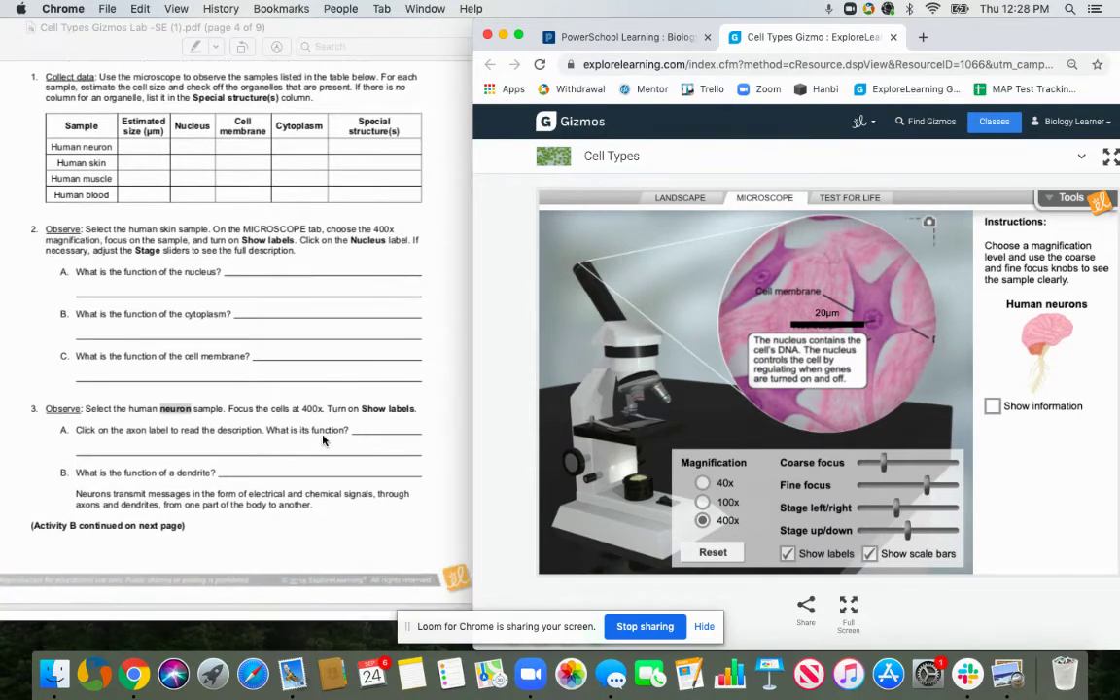
{"action": "scroll", "coordinate": [322, 440], "scroll_direction": "down", "scroll_amount": 2}
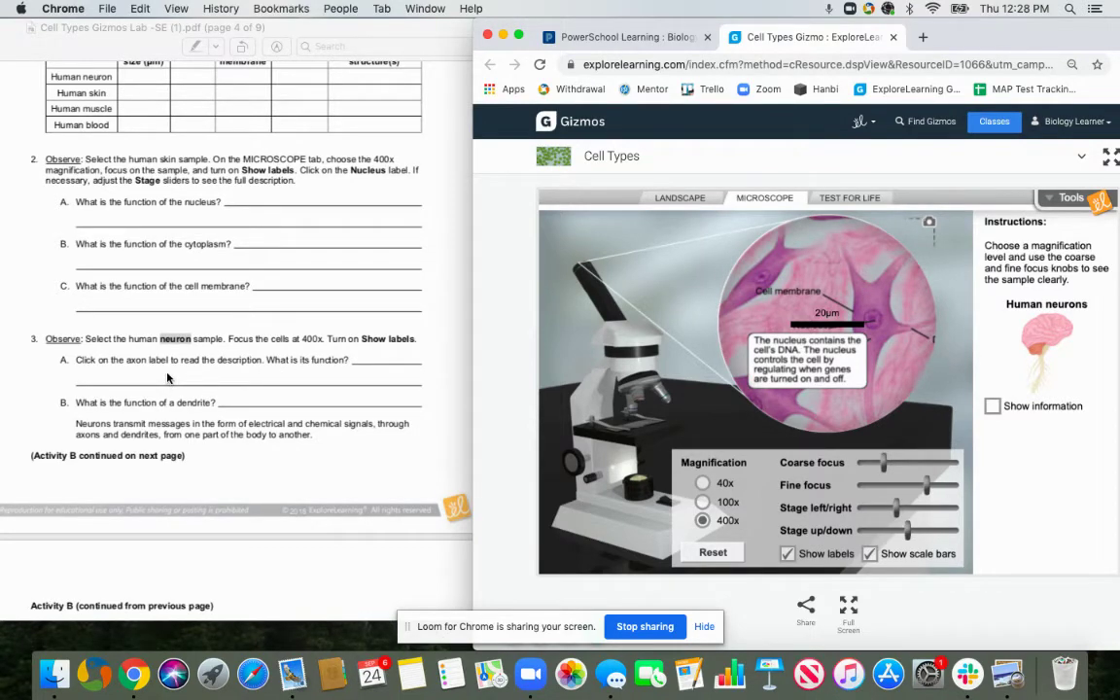
{"action": "scroll", "coordinate": [168, 378], "scroll_direction": "down", "scroll_amount": 2}
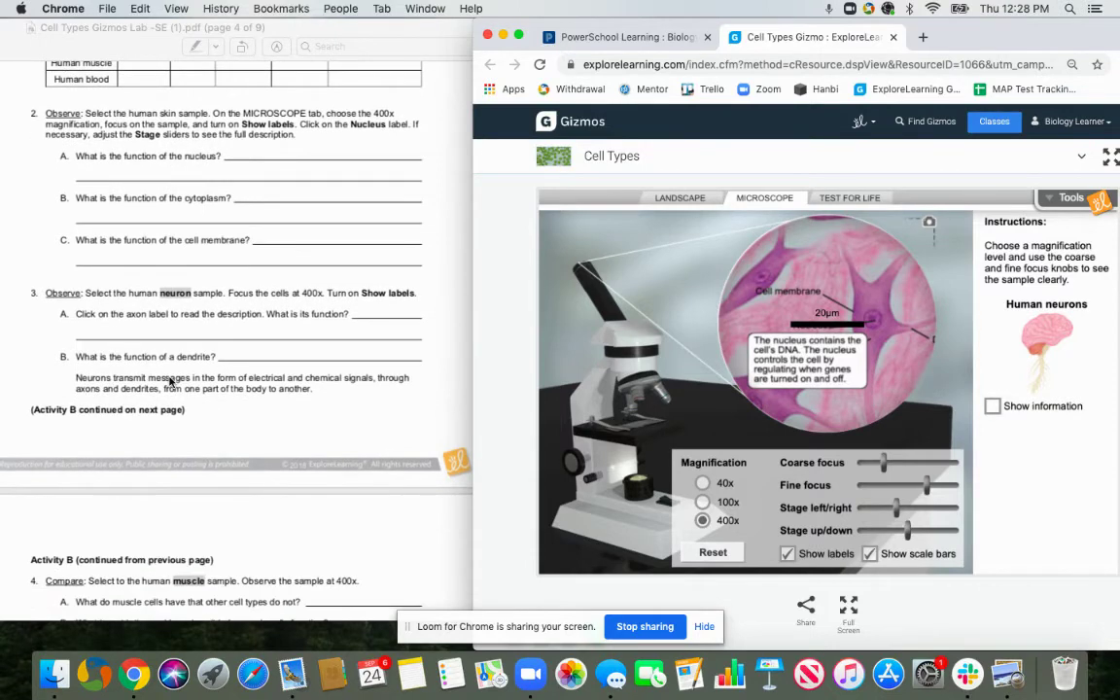
{"action": "scroll", "coordinate": [169, 381], "scroll_direction": "down", "scroll_amount": 6}
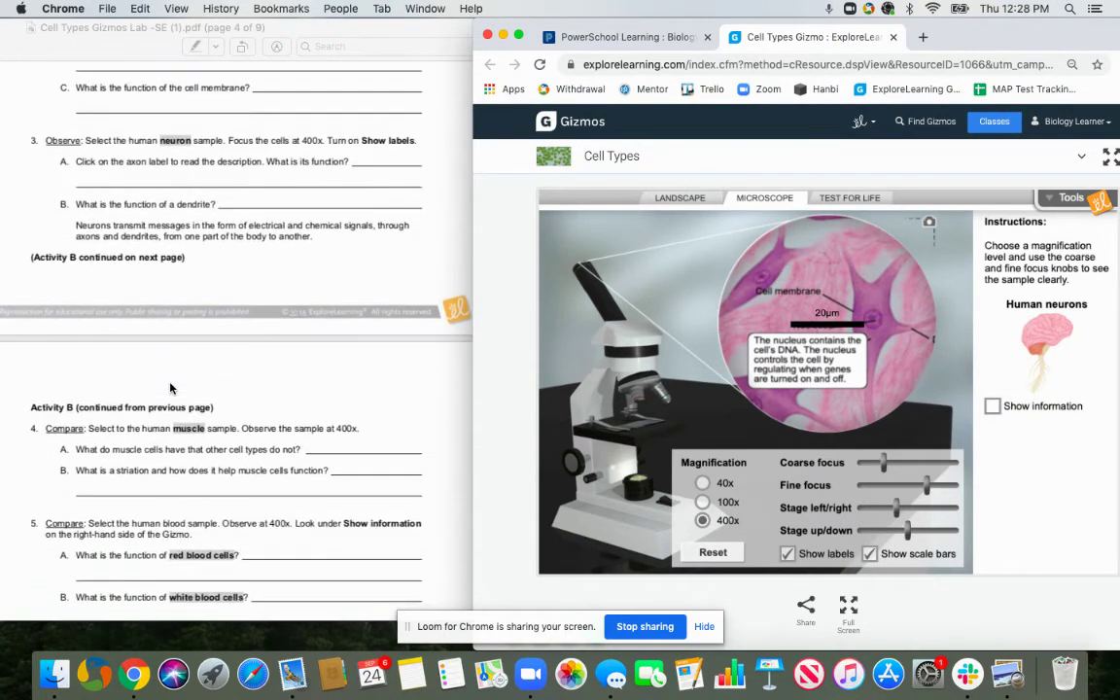
{"action": "scroll", "coordinate": [328, 422], "scroll_direction": "down", "scroll_amount": 3}
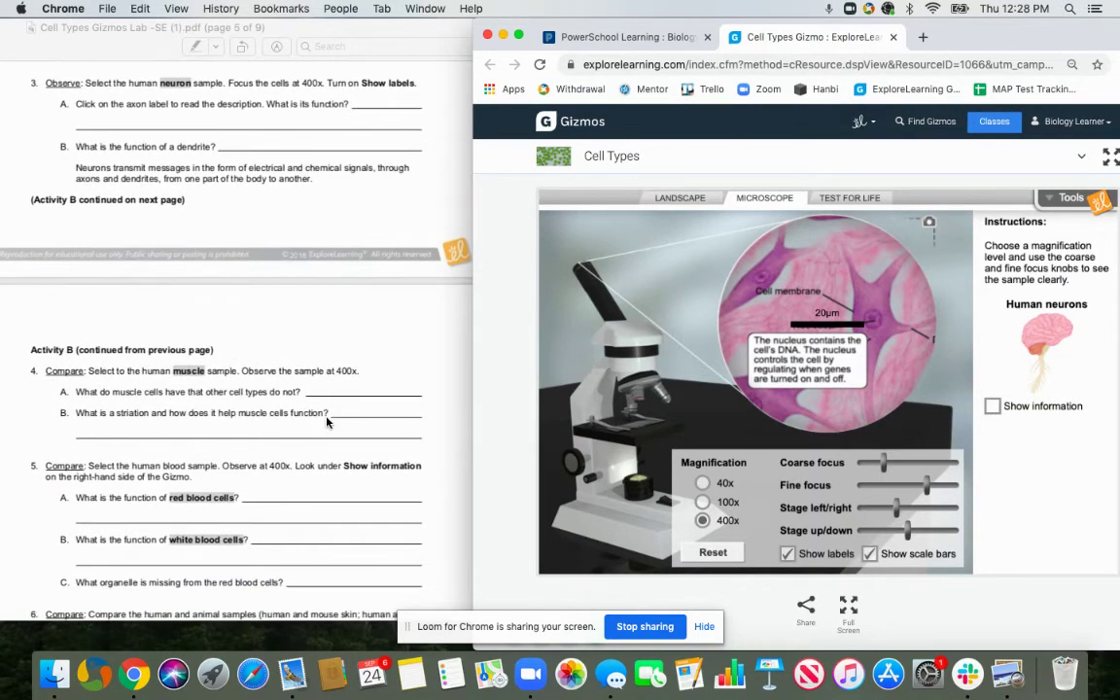
{"action": "scroll", "coordinate": [326, 422], "scroll_direction": "down", "scroll_amount": 5}
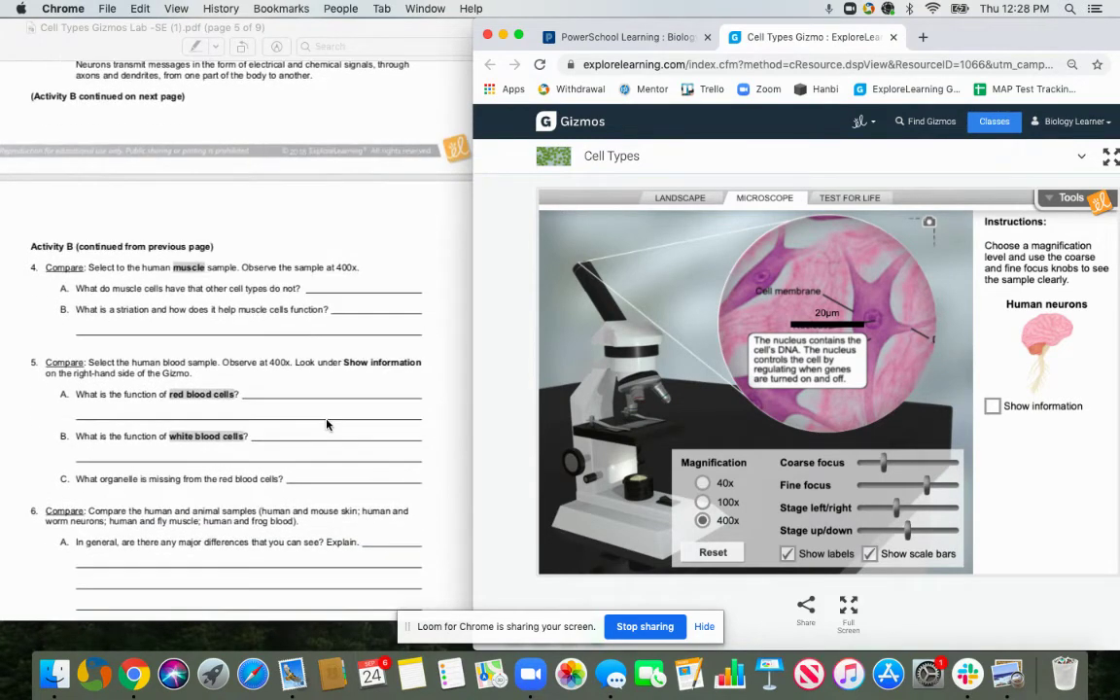
{"action": "scroll", "coordinate": [327, 424], "scroll_direction": "down", "scroll_amount": 4}
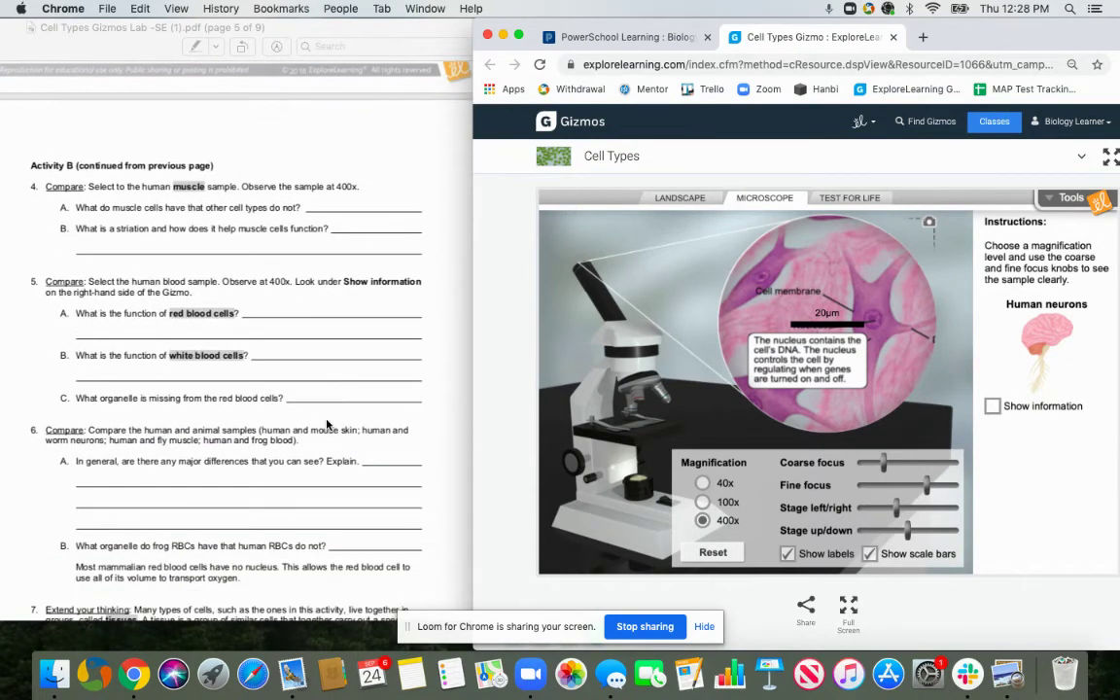
{"action": "scroll", "coordinate": [326, 424], "scroll_direction": "down", "scroll_amount": 8}
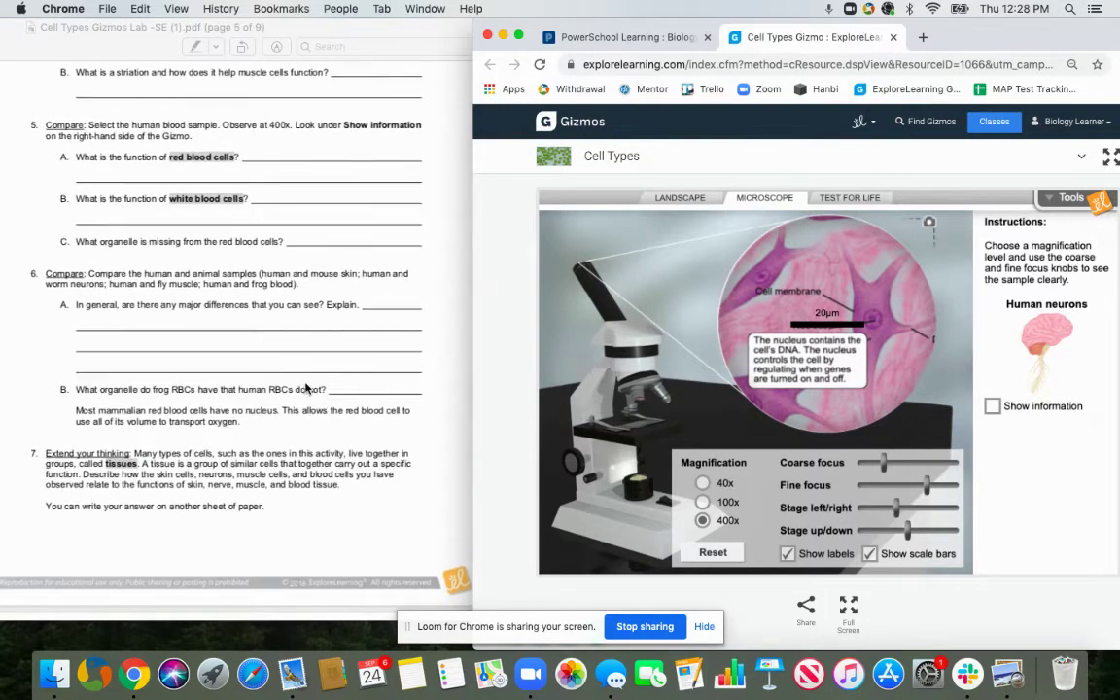
{"action": "scroll", "coordinate": [307, 388], "scroll_direction": "down", "scroll_amount": 1}
{"action": "scroll", "coordinate": [307, 387], "scroll_direction": "down", "scroll_amount": 3}
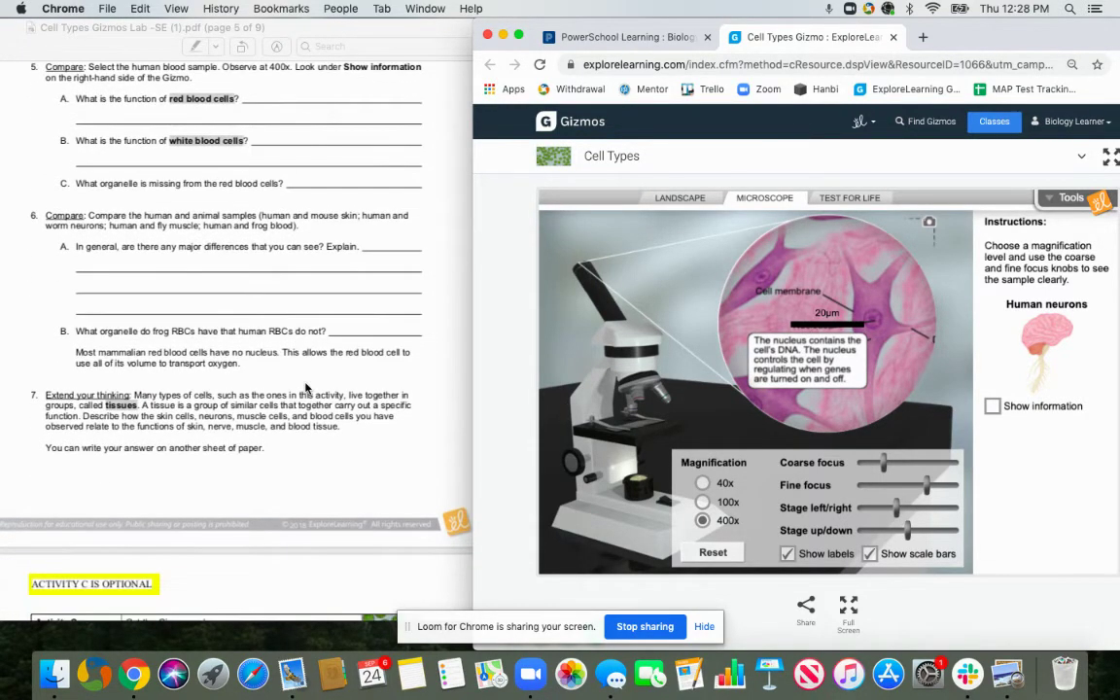
{"action": "scroll", "coordinate": [305, 388], "scroll_direction": "down", "scroll_amount": 5}
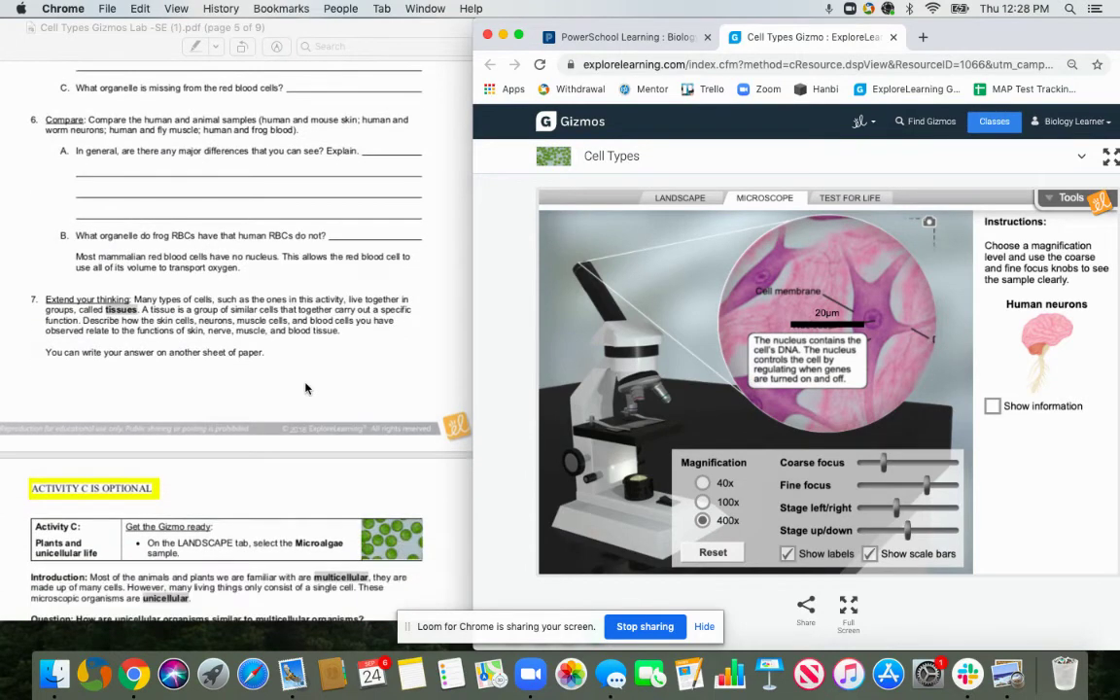
Read the optional Activity C introduction and question 1 on the worksheet, and bring up the Gizmo's sample landscape
{"action": "scroll", "coordinate": [306, 388], "scroll_direction": "down", "scroll_amount": 3}
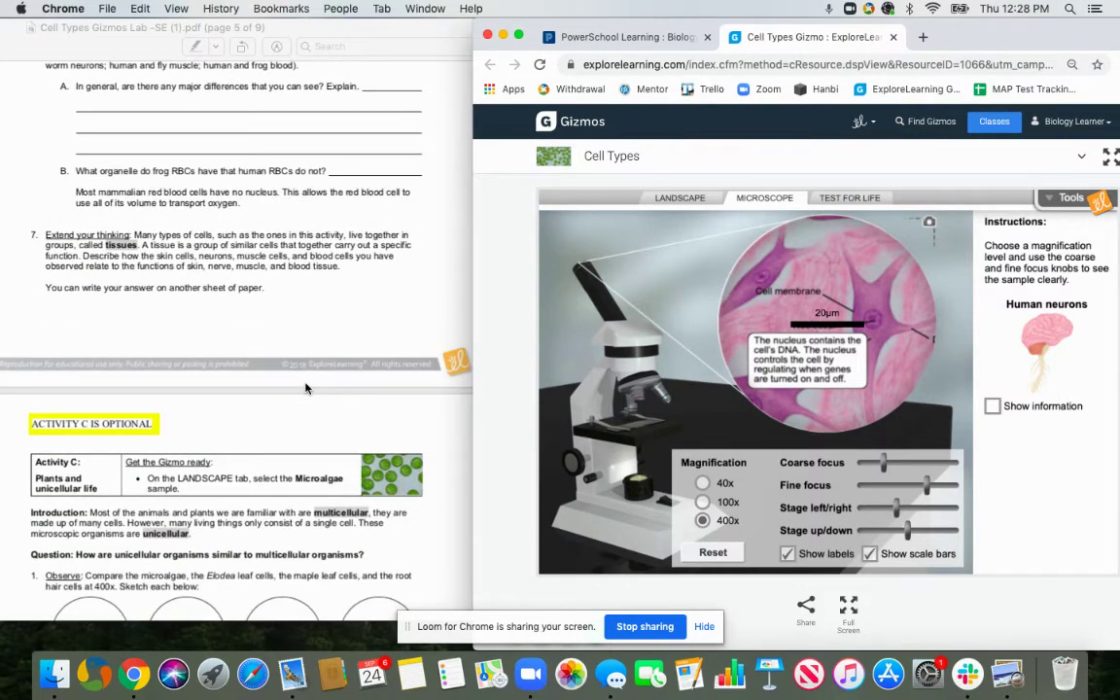
{"action": "scroll", "coordinate": [305, 388], "scroll_direction": "down", "scroll_amount": 5}
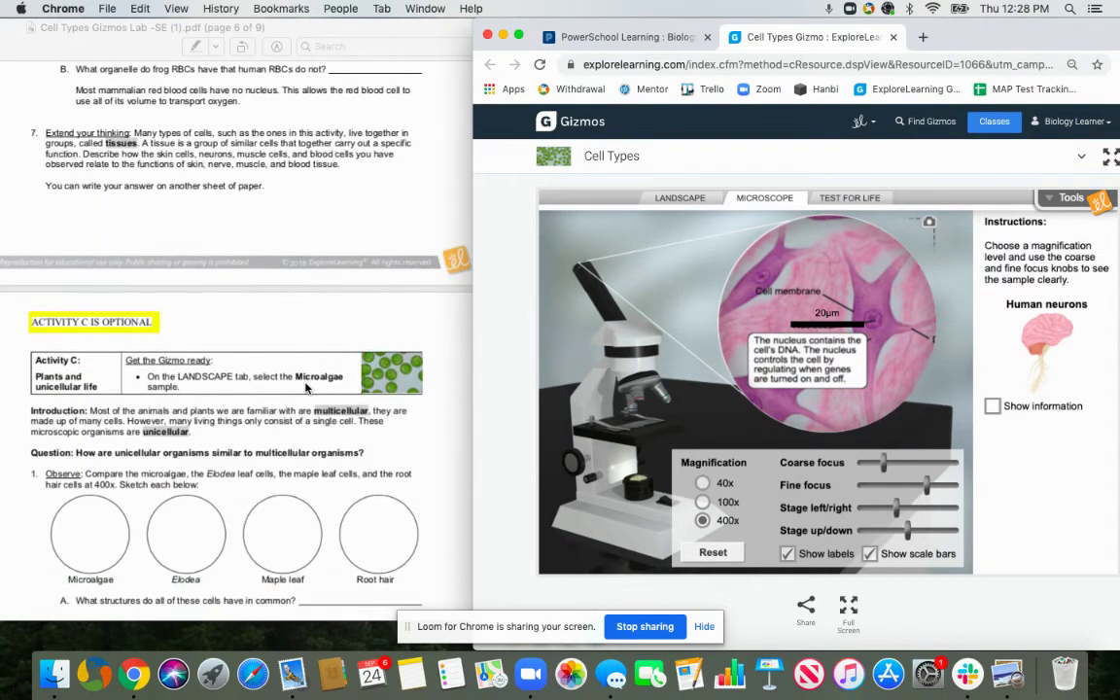
{"action": "scroll", "coordinate": [306, 388], "scroll_direction": "down", "scroll_amount": 6}
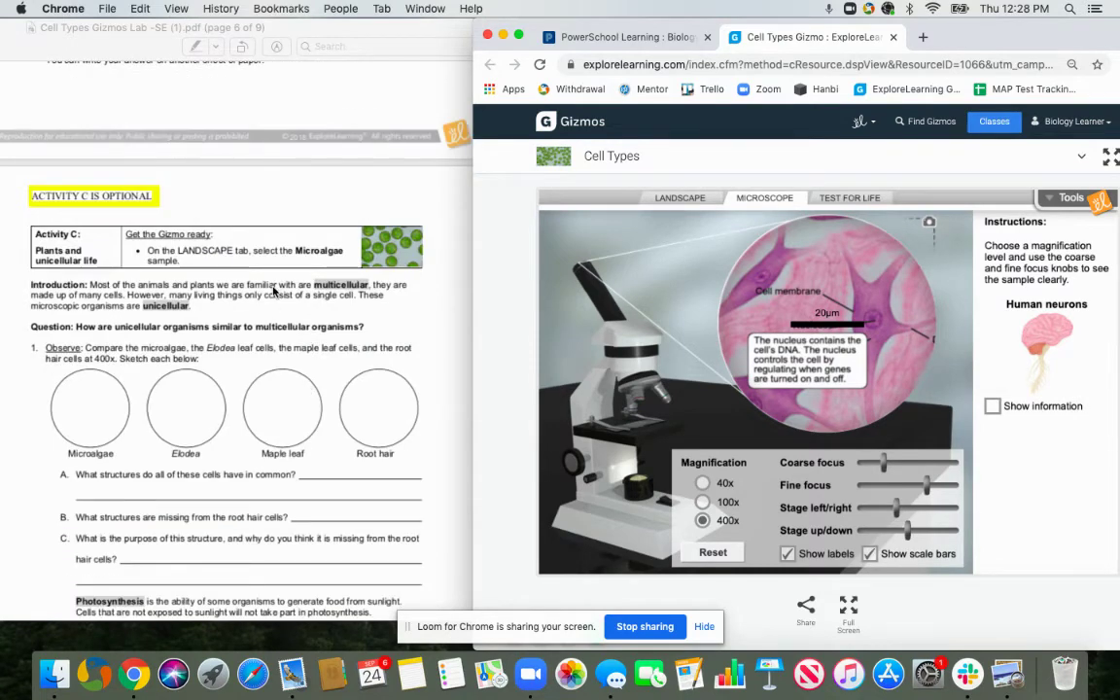
{"action": "scroll", "coordinate": [275, 287], "scroll_direction": "down", "scroll_amount": 3}
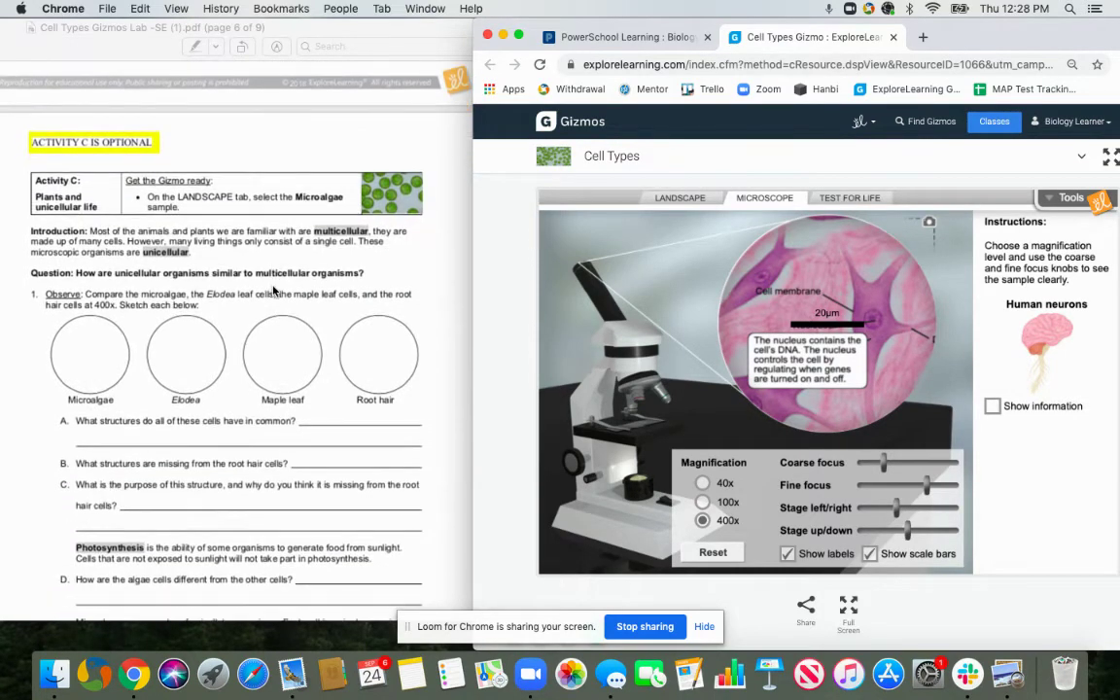
{"action": "left_click", "coordinate": [695, 201]}
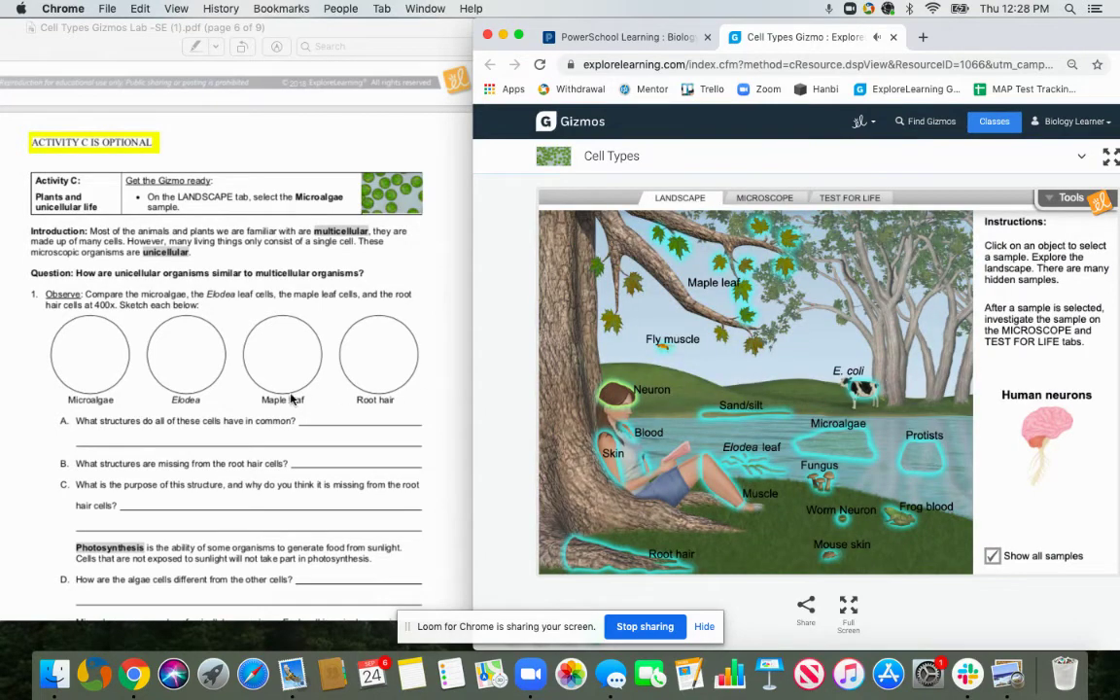
{"action": "scroll", "coordinate": [286, 399], "scroll_direction": "down", "scroll_amount": 1}
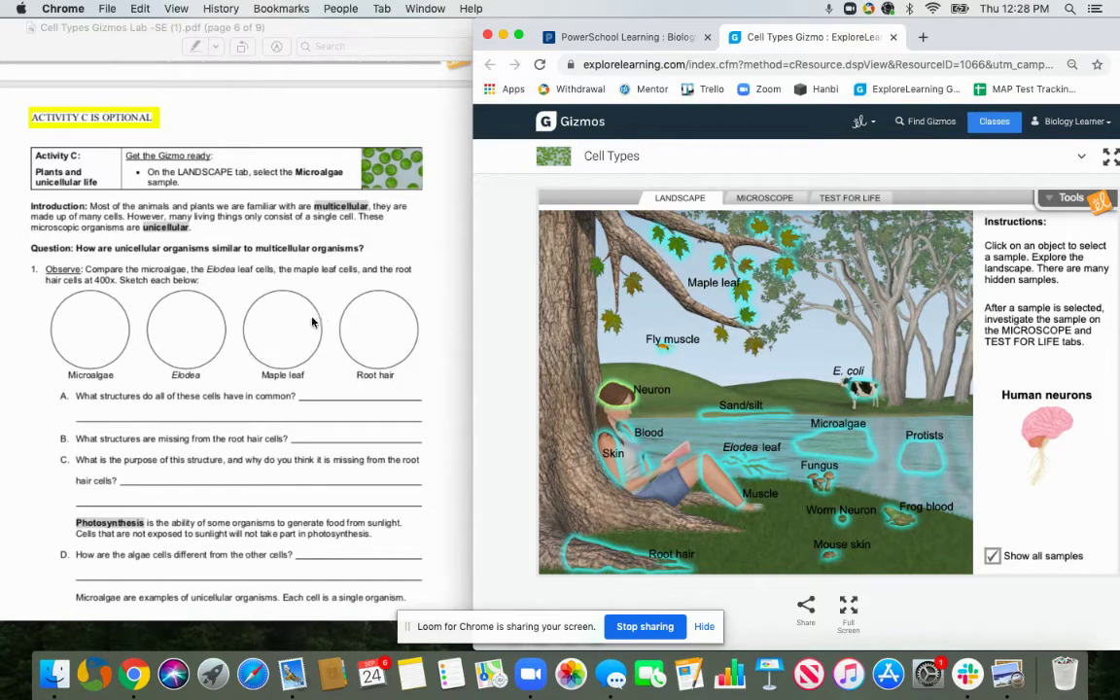
{"action": "scroll", "coordinate": [283, 364], "scroll_direction": "down", "scroll_amount": 2}
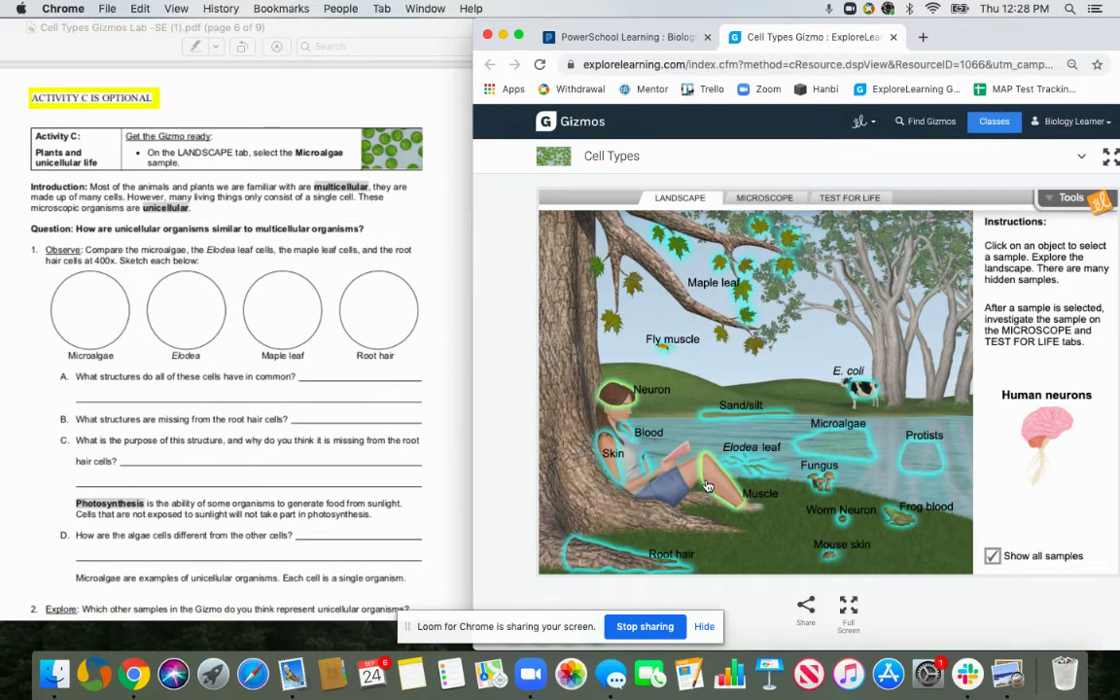
Put the Microalgae sample under the microscope, adjust the coarse focus at 80x, and raise the magnification to 400x
{"action": "left_click", "coordinate": [858, 455]}
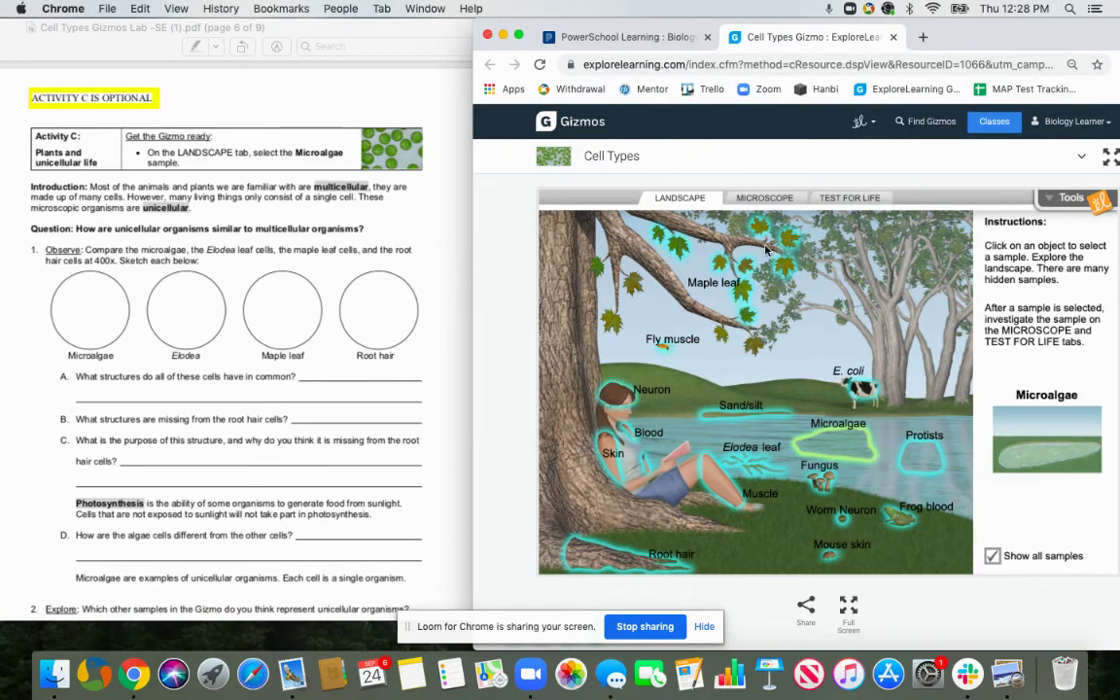
{"action": "left_click", "coordinate": [759, 200]}
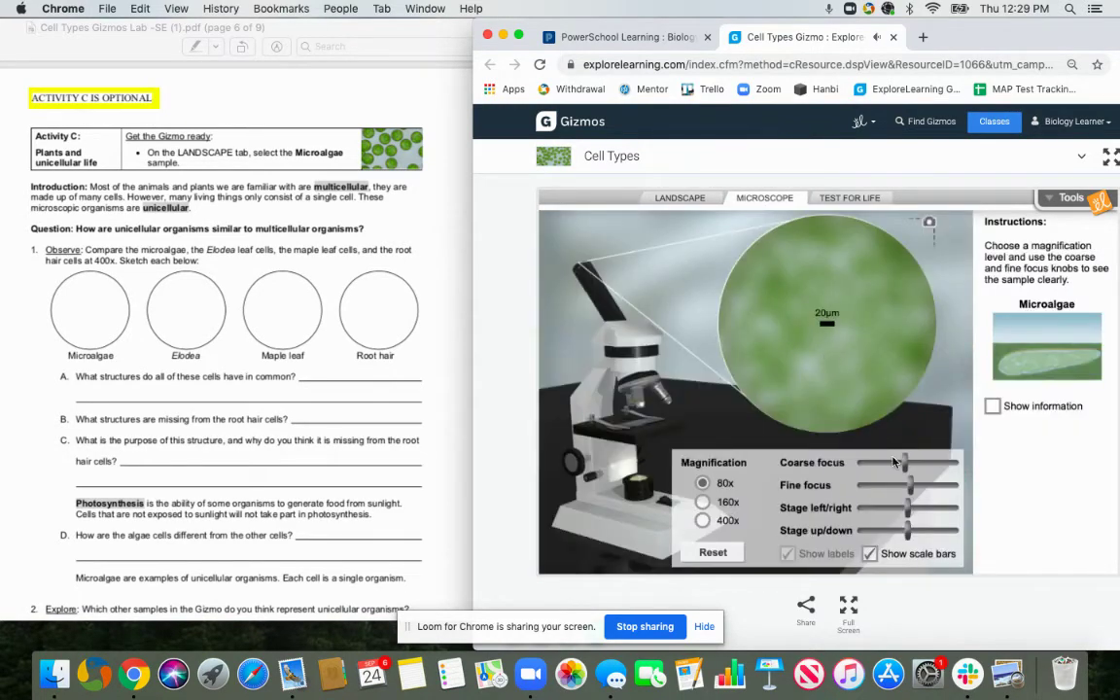
{"action": "left_click_drag", "start_coordinate": [904, 464], "coordinate": [873, 464]}
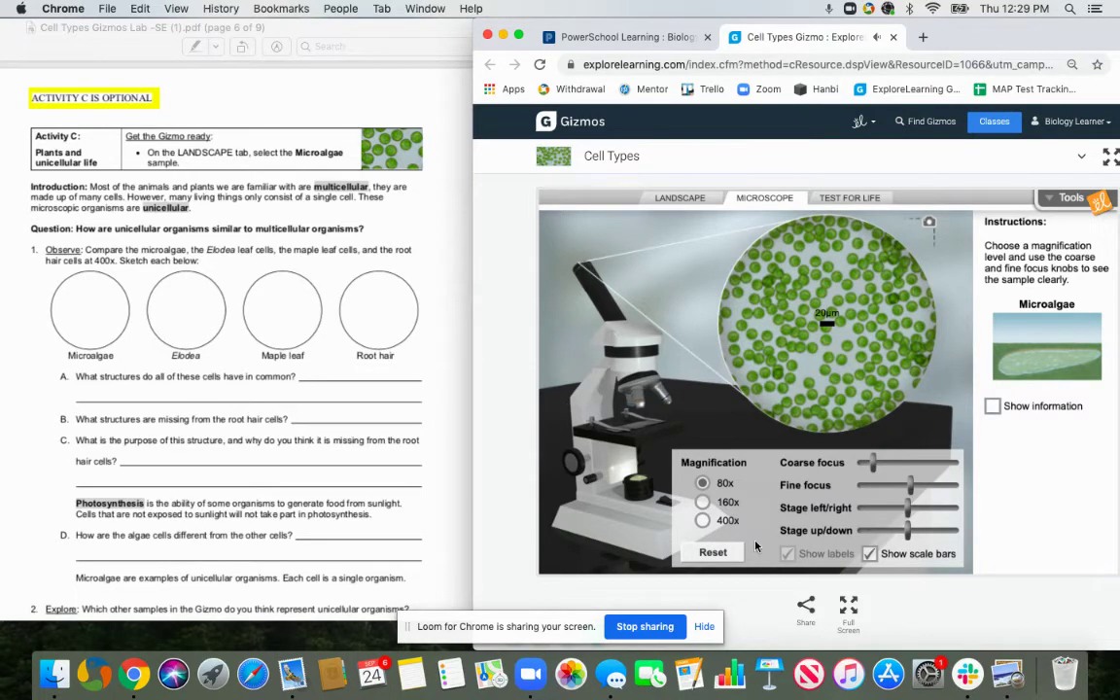
{"action": "left_click", "coordinate": [703, 521]}
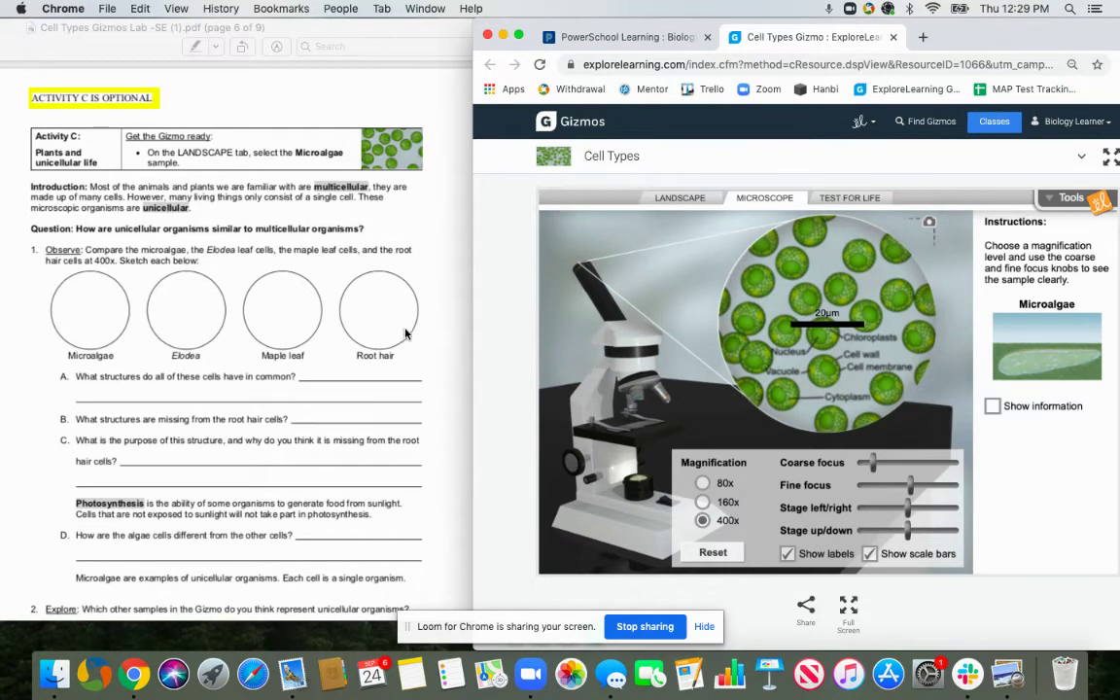
Switch to the Root hair sample and bring it into coarse focus under the microscope at 40x
{"action": "left_click", "coordinate": [682, 201]}
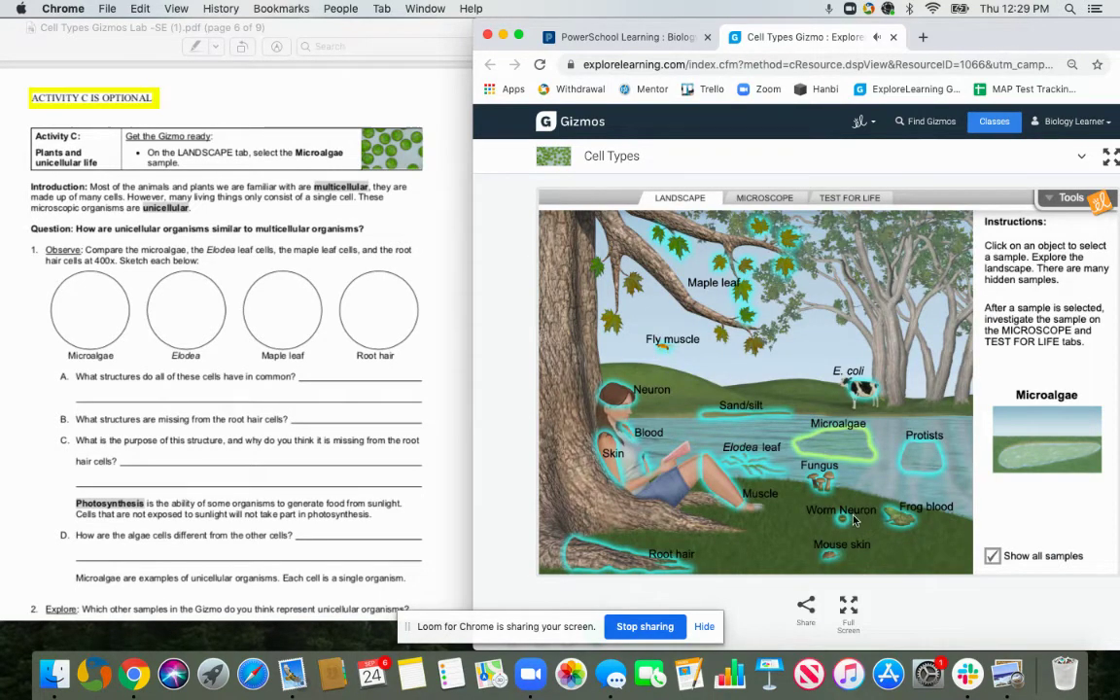
{"action": "left_click", "coordinate": [647, 566]}
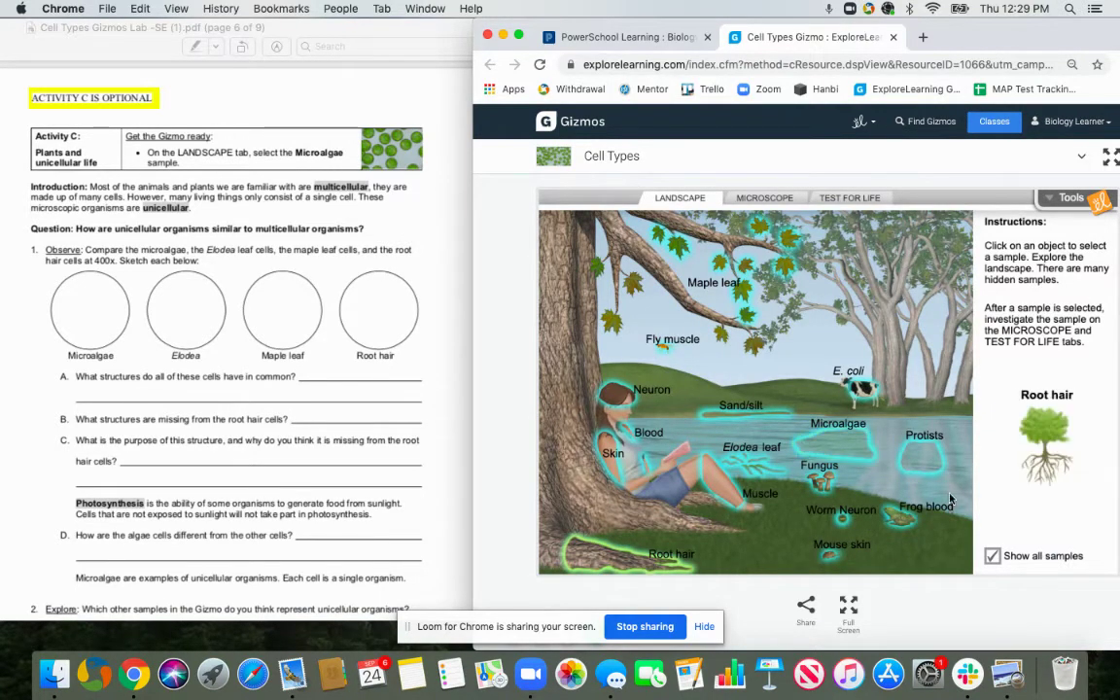
{"action": "left_click", "coordinate": [764, 197]}
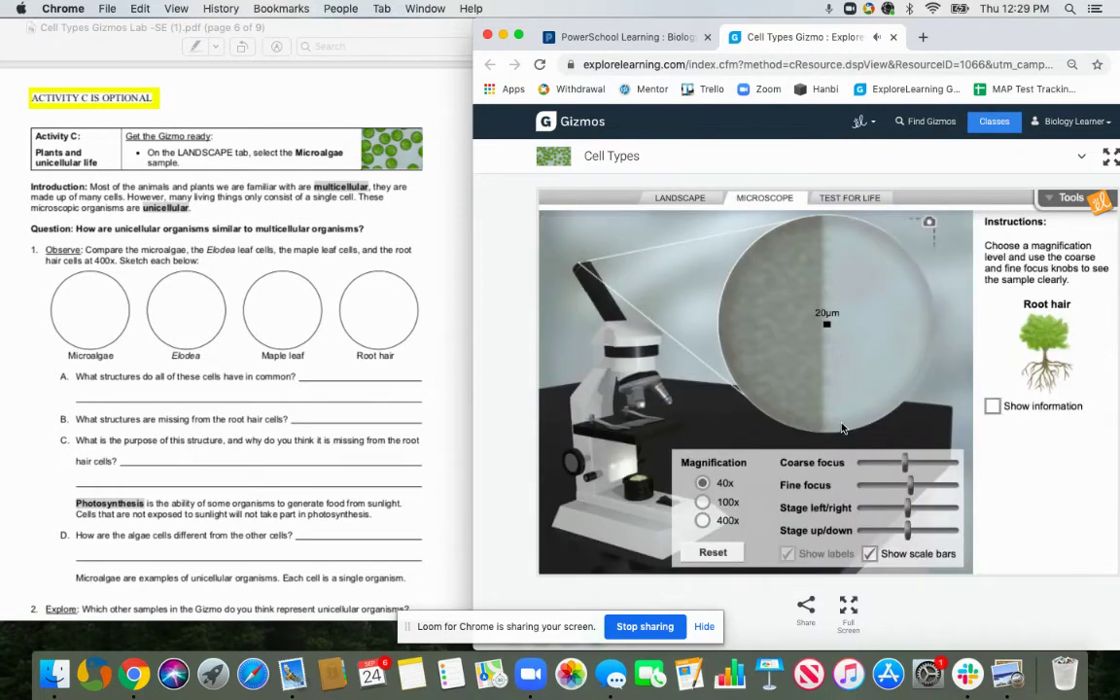
{"action": "mouse_move", "coordinate": [904, 464]}
{"action": "left_mouse_down"}
{"action": "mouse_move", "coordinate": [870, 463]}
{"action": "mouse_move", "coordinate": [888, 463]}
{"action": "left_mouse_up"}
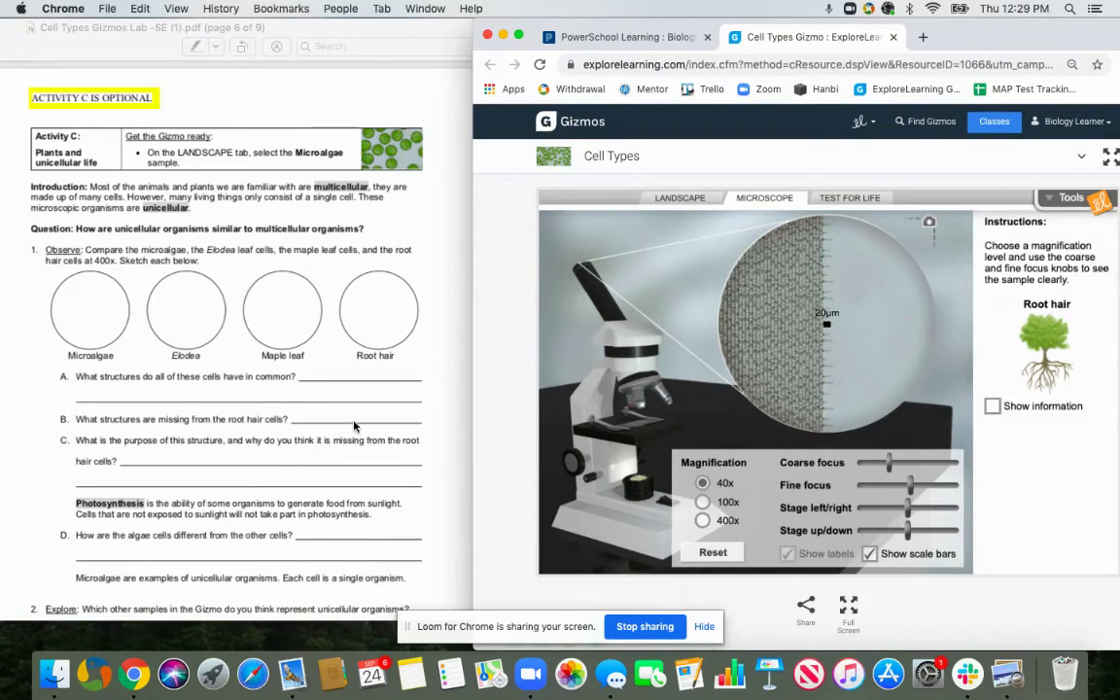
Following Activity C question 3, put the Protists sample under the microscope, adjust the coarse focus at 40x, and raise the magnification to 400x
{"action": "scroll", "coordinate": [354, 425], "scroll_direction": "down", "scroll_amount": 5}
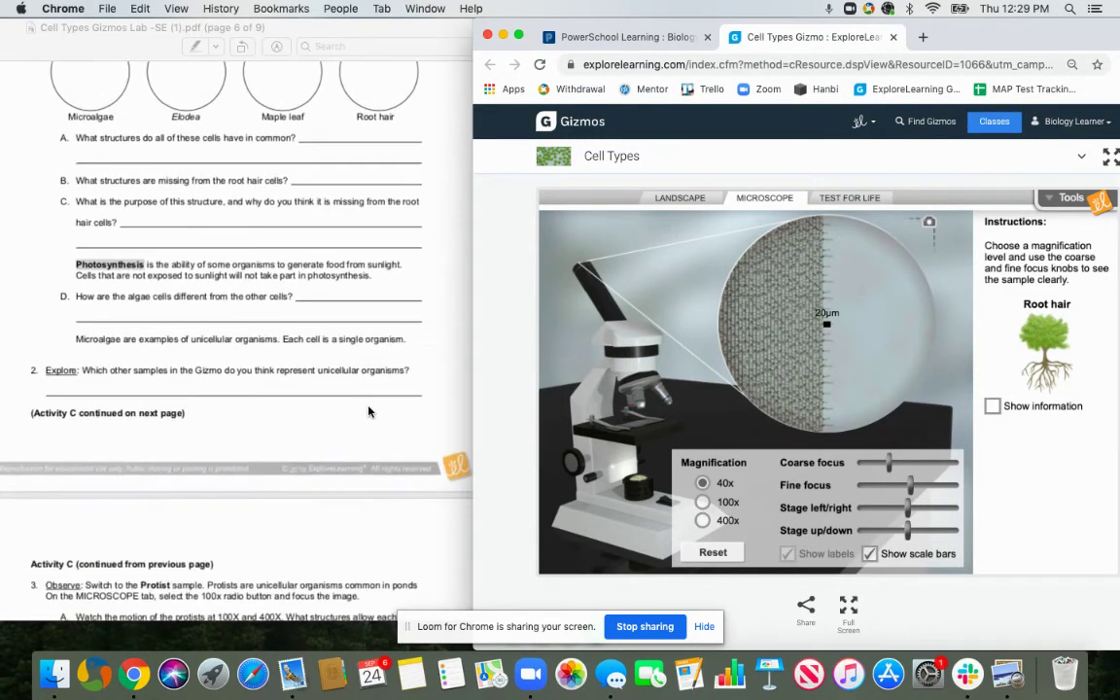
{"action": "scroll", "coordinate": [369, 411], "scroll_direction": "down", "scroll_amount": 6}
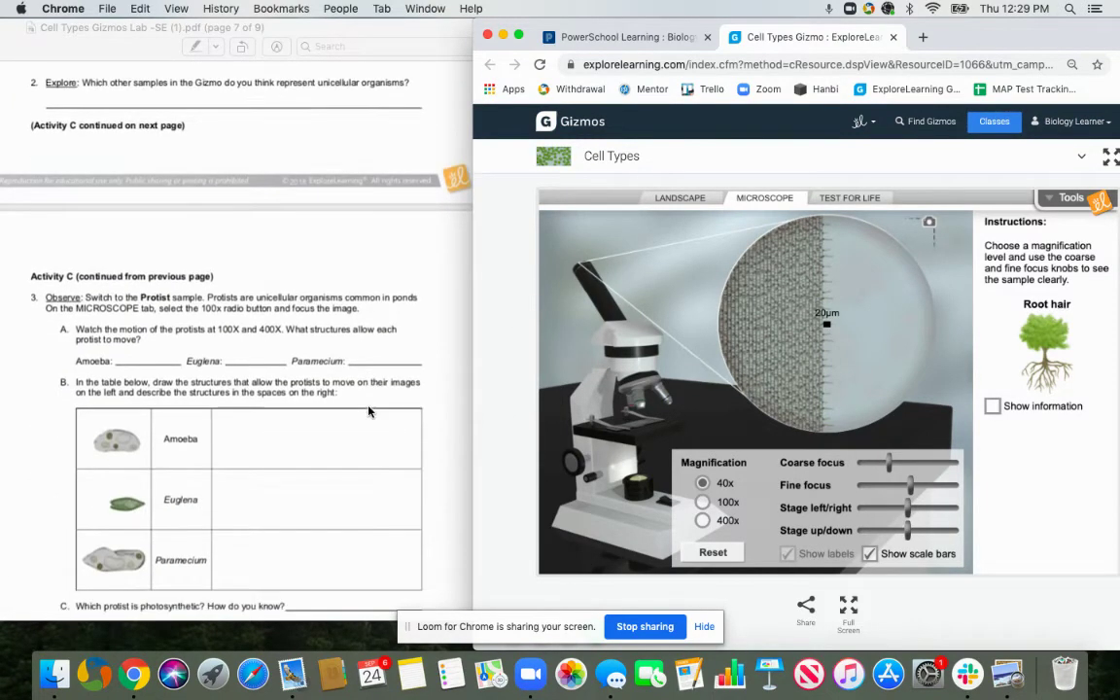
{"action": "scroll", "coordinate": [368, 411], "scroll_direction": "down", "scroll_amount": 2}
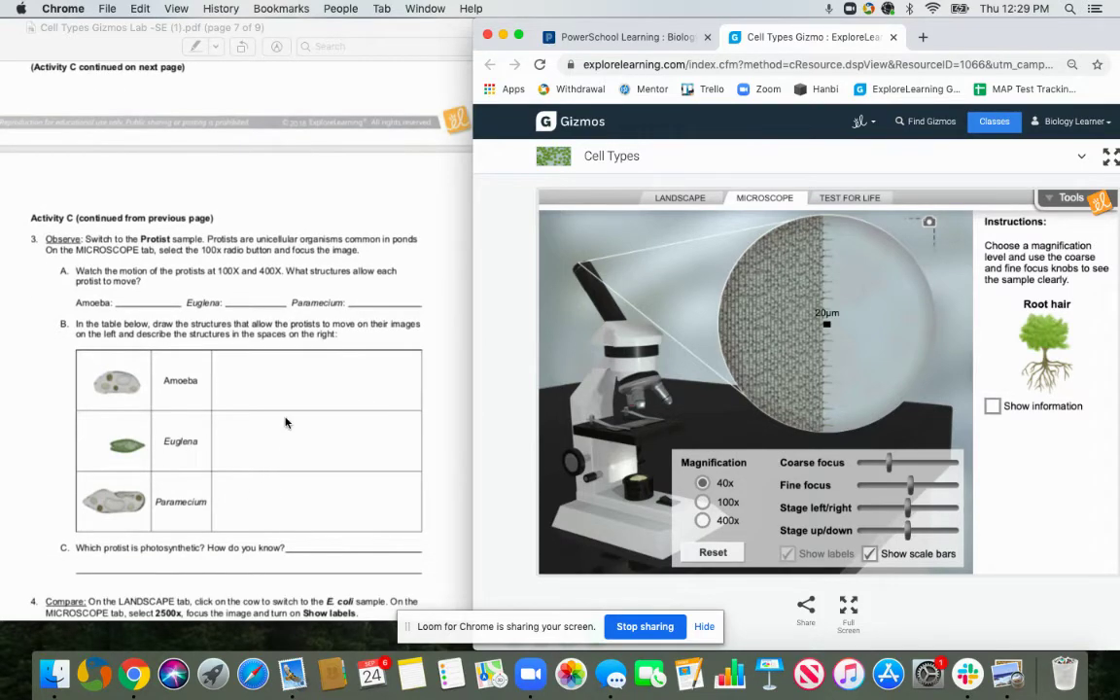
{"action": "scroll", "coordinate": [284, 422], "scroll_direction": "down", "scroll_amount": 2}
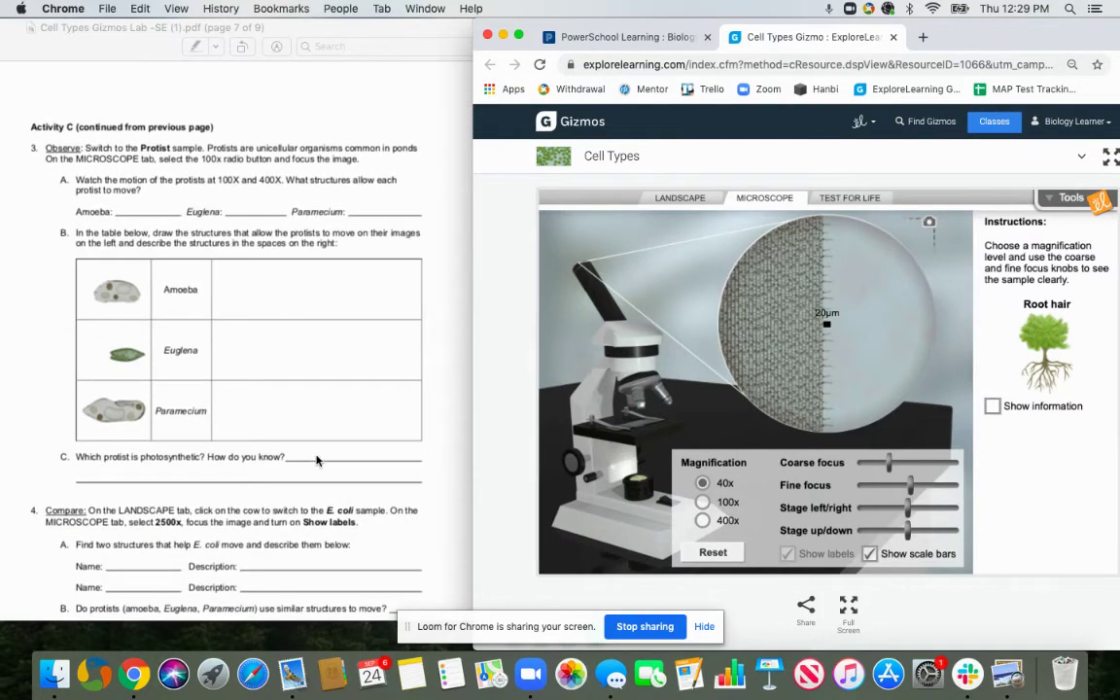
{"action": "left_click", "coordinate": [681, 198]}
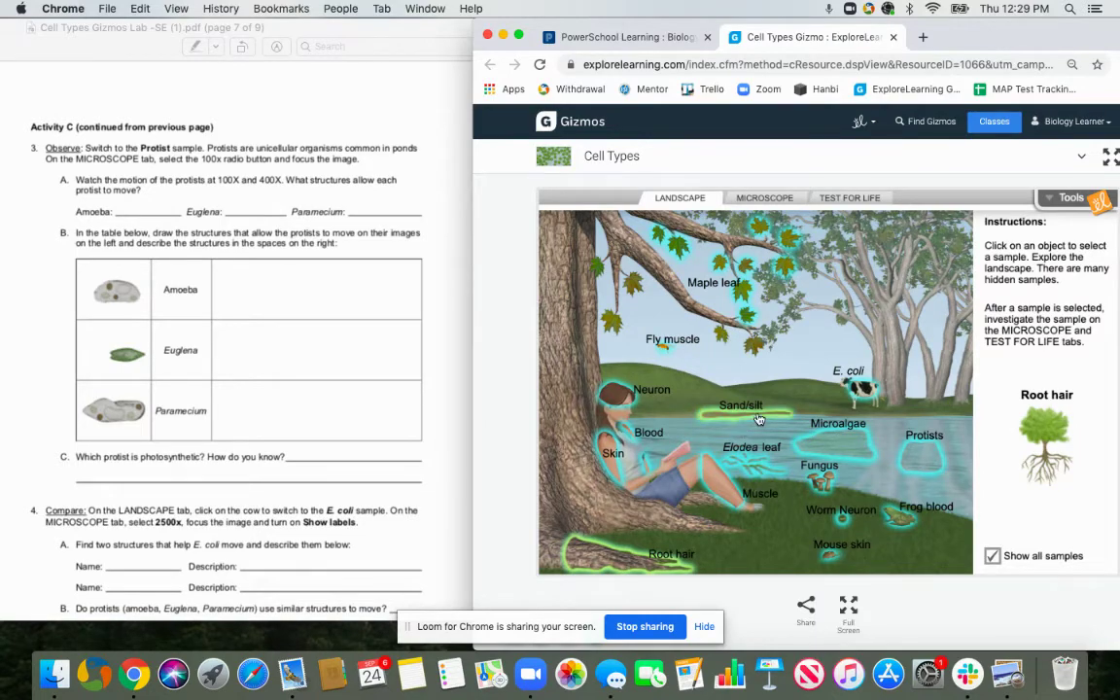
{"action": "left_click", "coordinate": [924, 452]}
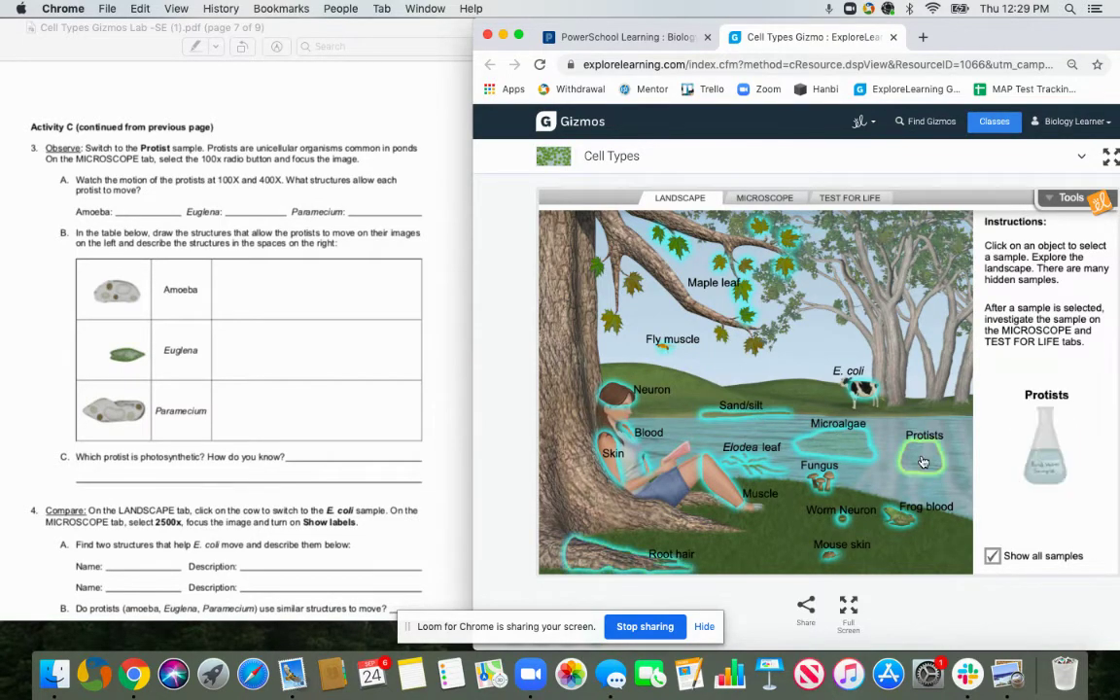
{"action": "left_click", "coordinate": [784, 202]}
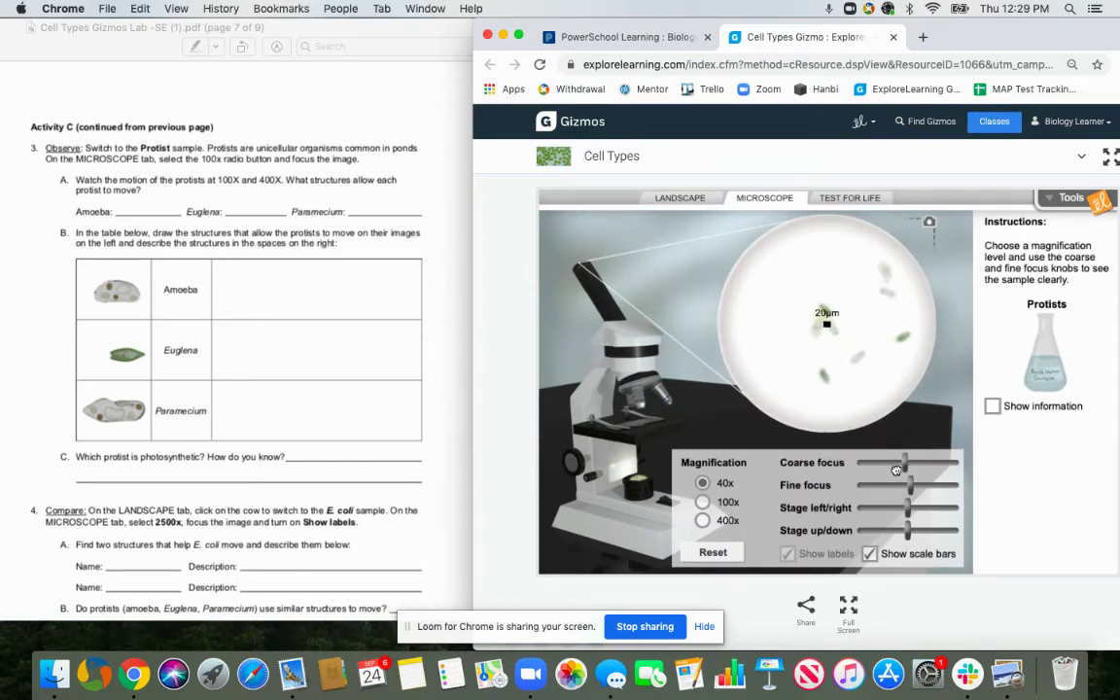
{"action": "mouse_move", "coordinate": [896, 469]}
{"action": "left_mouse_down"}
{"action": "mouse_move", "coordinate": [913, 469]}
{"action": "mouse_move", "coordinate": [899, 467]}
{"action": "left_mouse_up"}
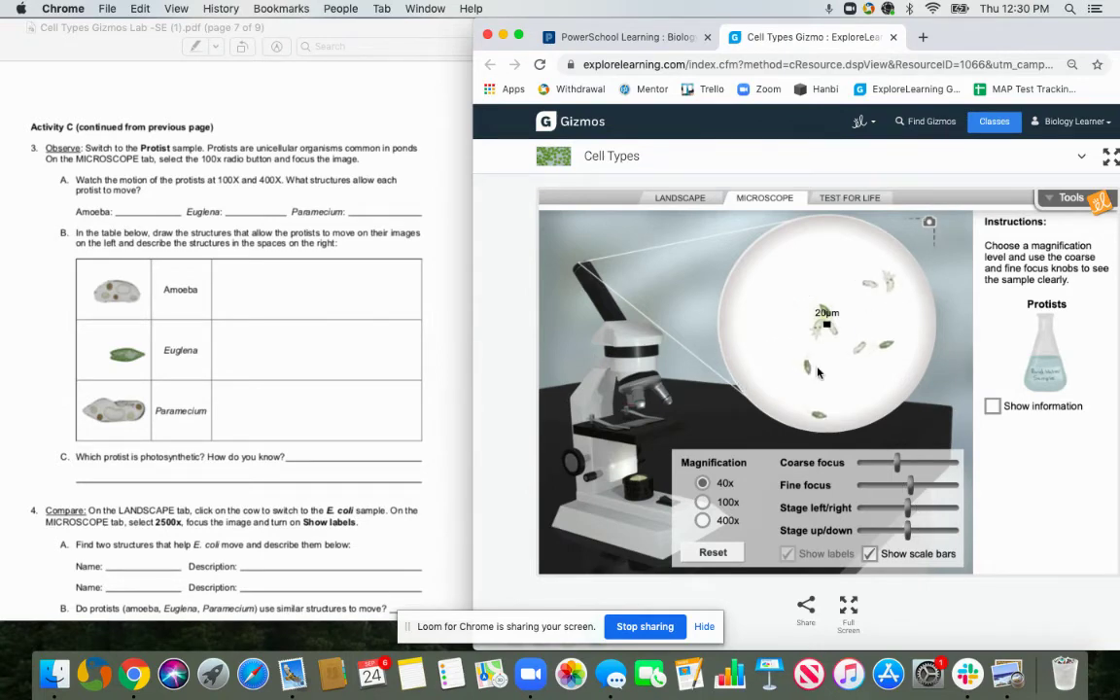
{"action": "left_click", "coordinate": [702, 522]}
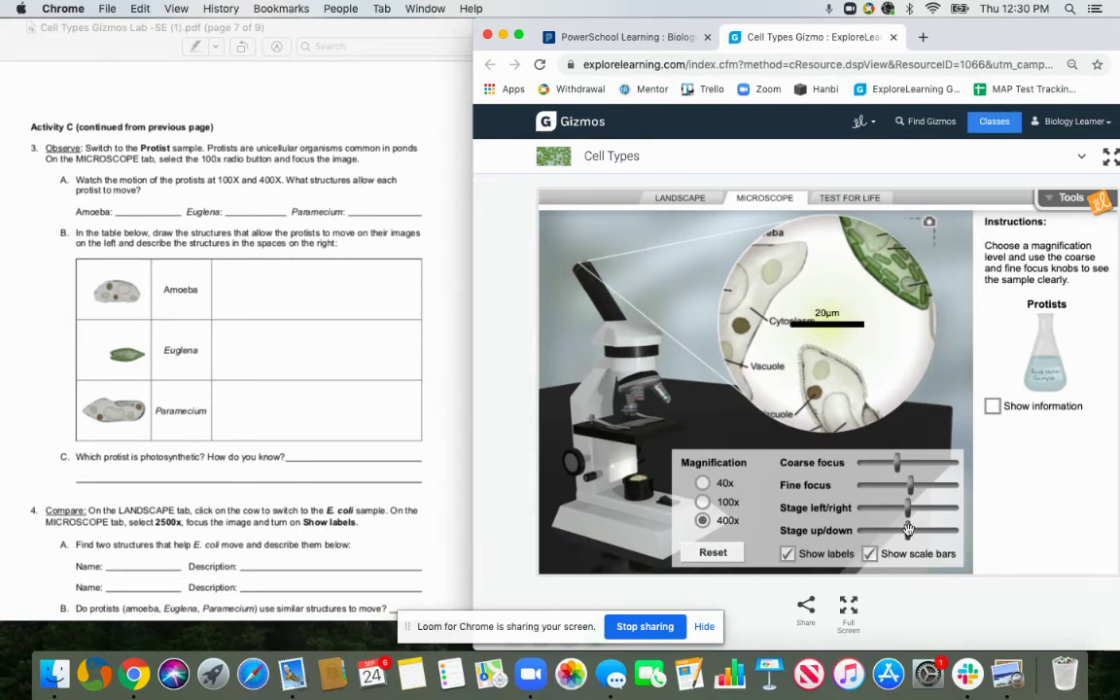
Move the stage horizontally and vertically at 400x to examine the labelled structures of the amoeba, Paramecium and Euglena
{"action": "left_click_drag", "start_coordinate": [908, 508], "coordinate": [860, 513]}
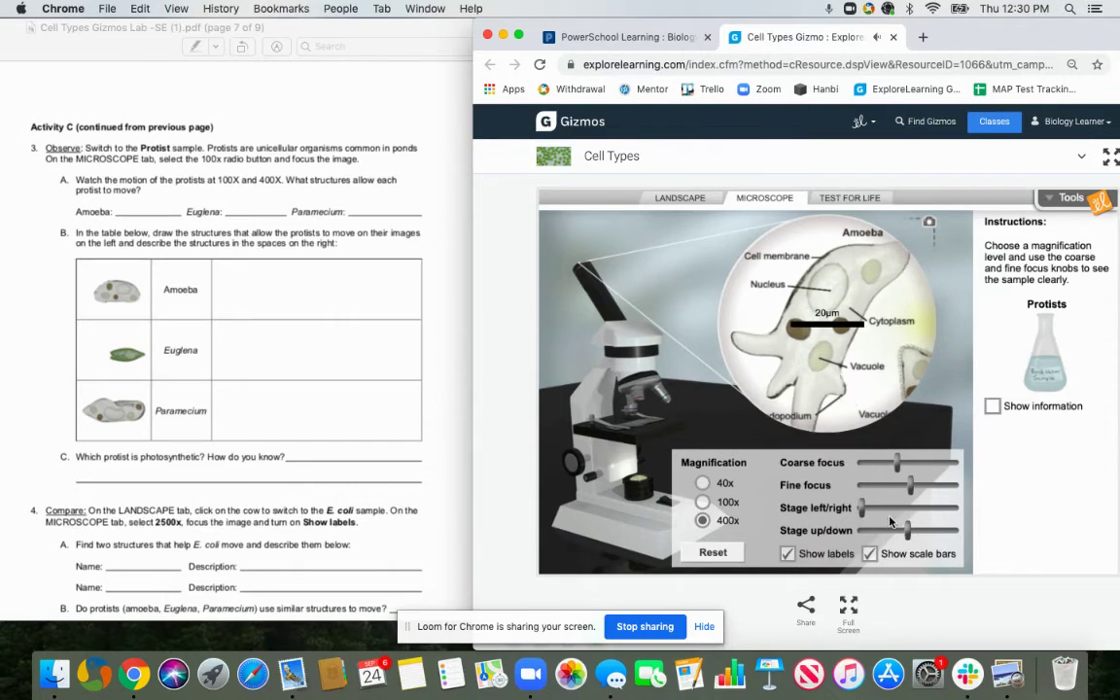
{"action": "left_click_drag", "start_coordinate": [907, 531], "coordinate": [955, 535]}
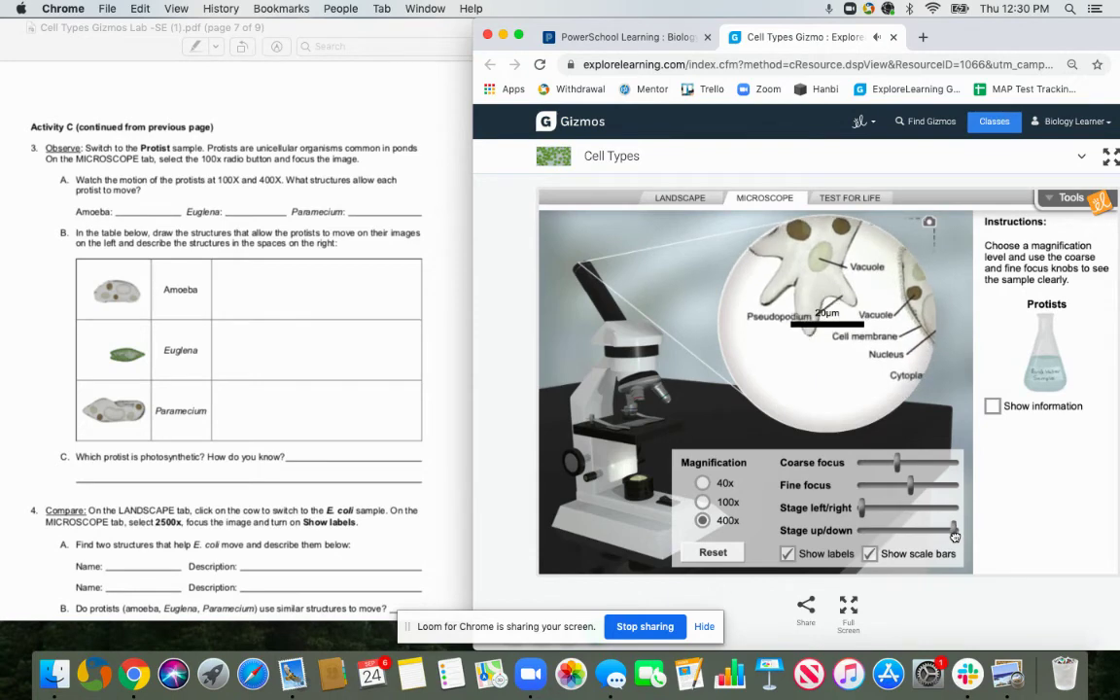
{"action": "left_click_drag", "start_coordinate": [862, 508], "coordinate": [928, 510]}
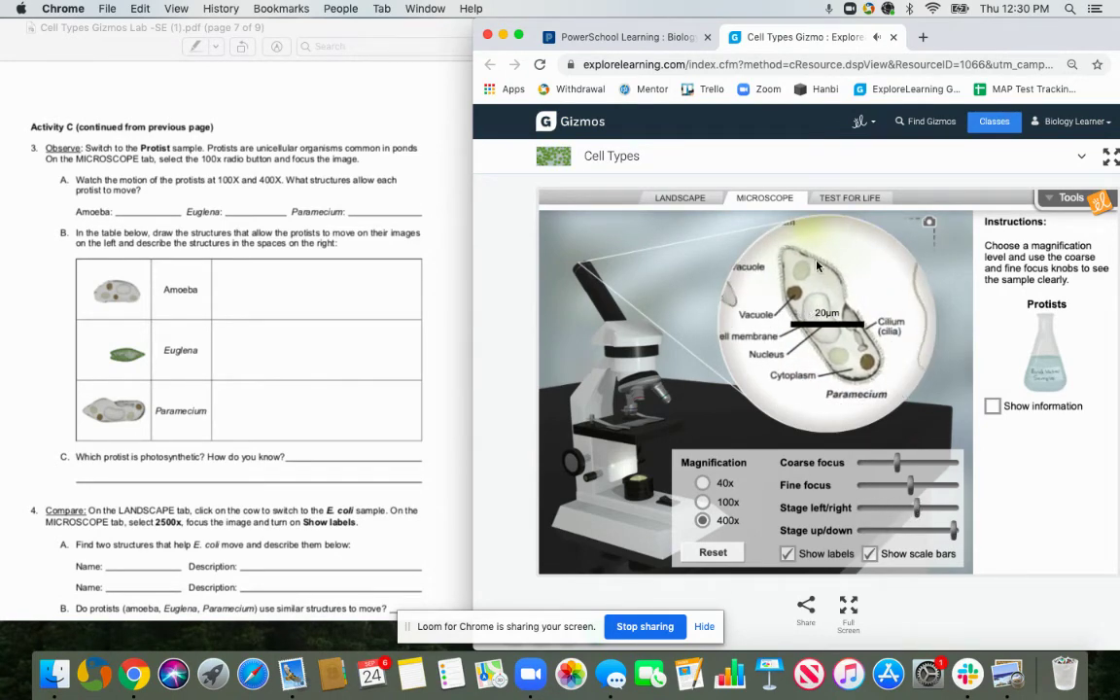
{"action": "left_click", "coordinate": [960, 514]}
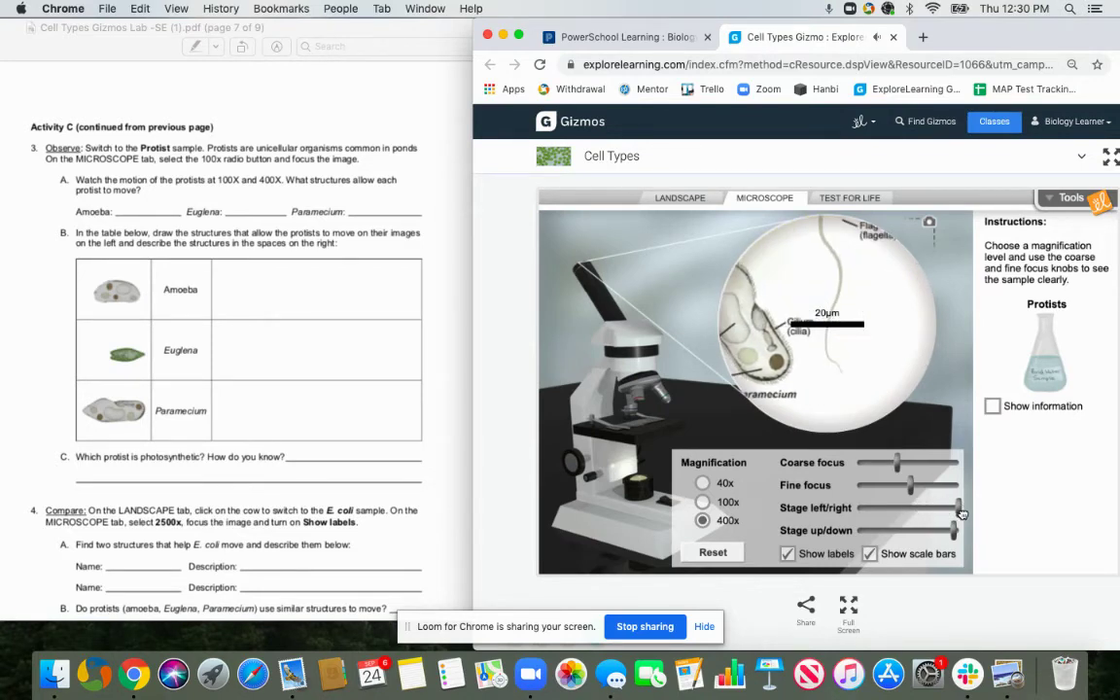
{"action": "left_click_drag", "start_coordinate": [951, 538], "coordinate": [868, 531]}
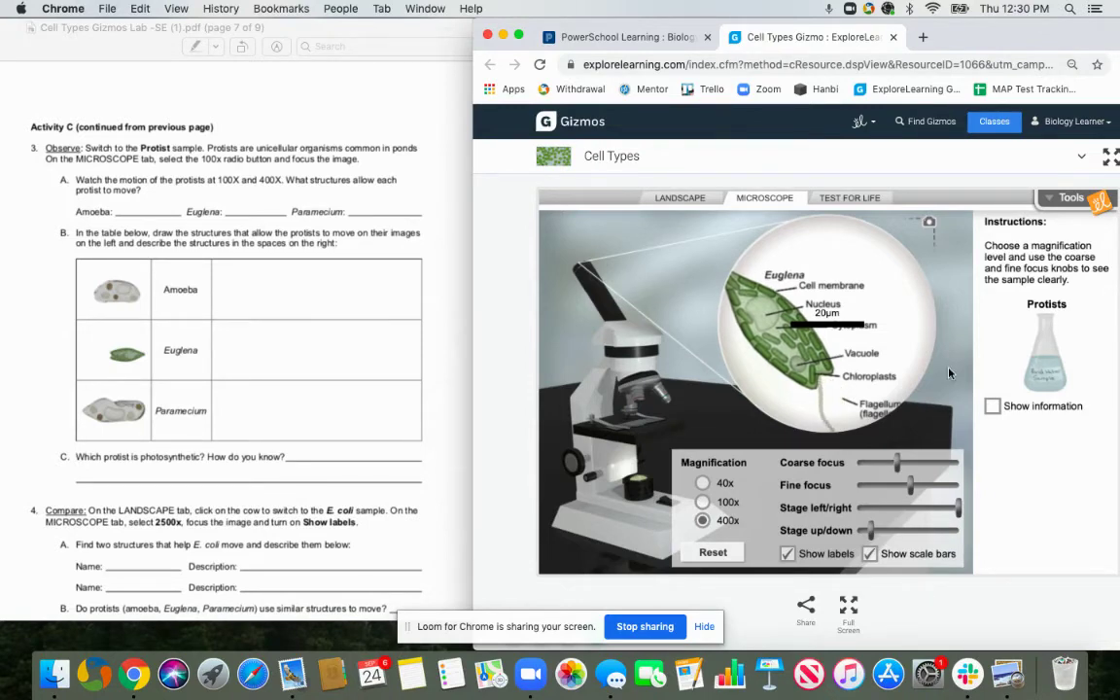
Read Activity C question 4 and optional Activity D questions 1 and 2, and return to the Gizmo's sample landscape
{"action": "scroll", "coordinate": [312, 333], "scroll_direction": "down", "scroll_amount": 10}
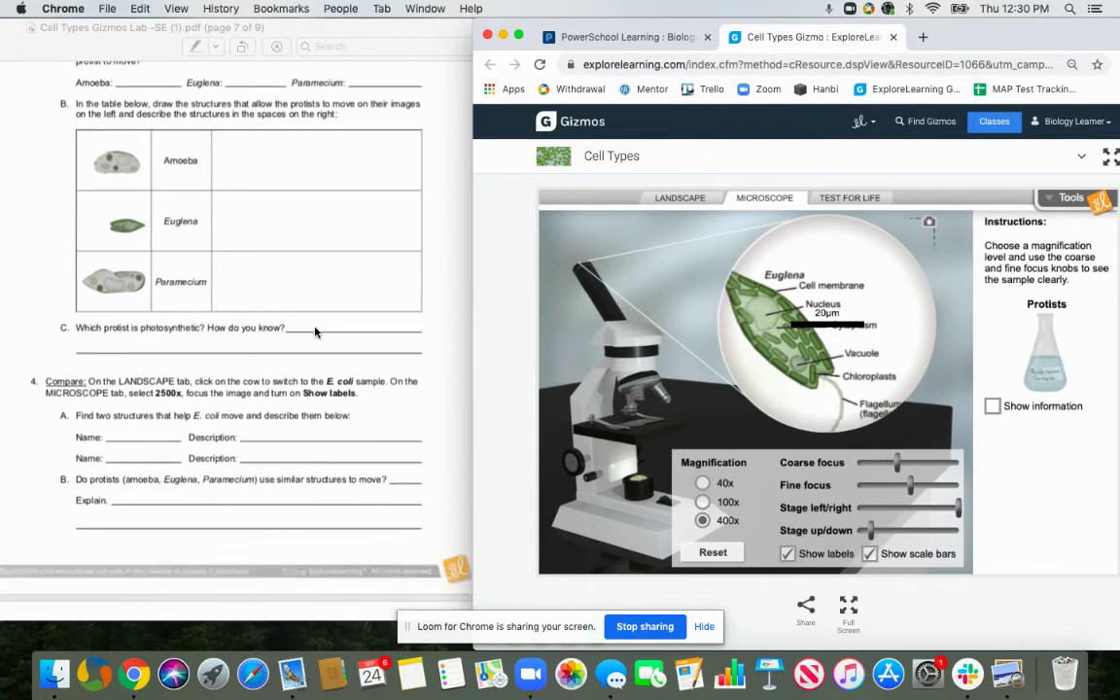
{"action": "scroll", "coordinate": [326, 326], "scroll_direction": "down", "scroll_amount": 5}
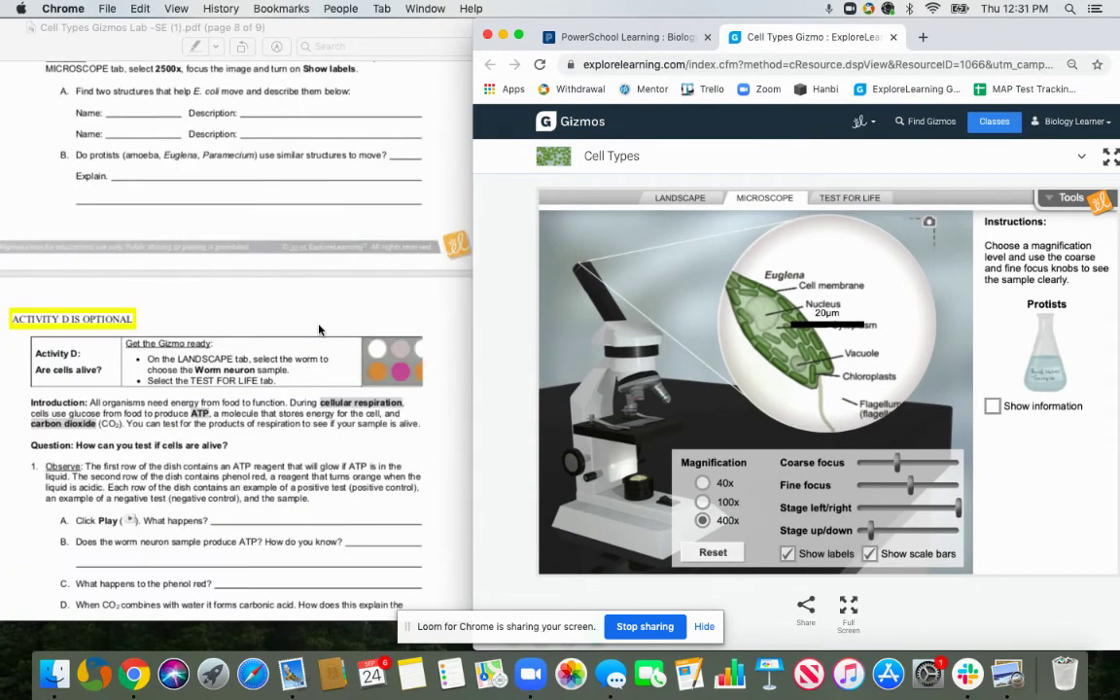
{"action": "scroll", "coordinate": [340, 319], "scroll_direction": "down", "scroll_amount": 3}
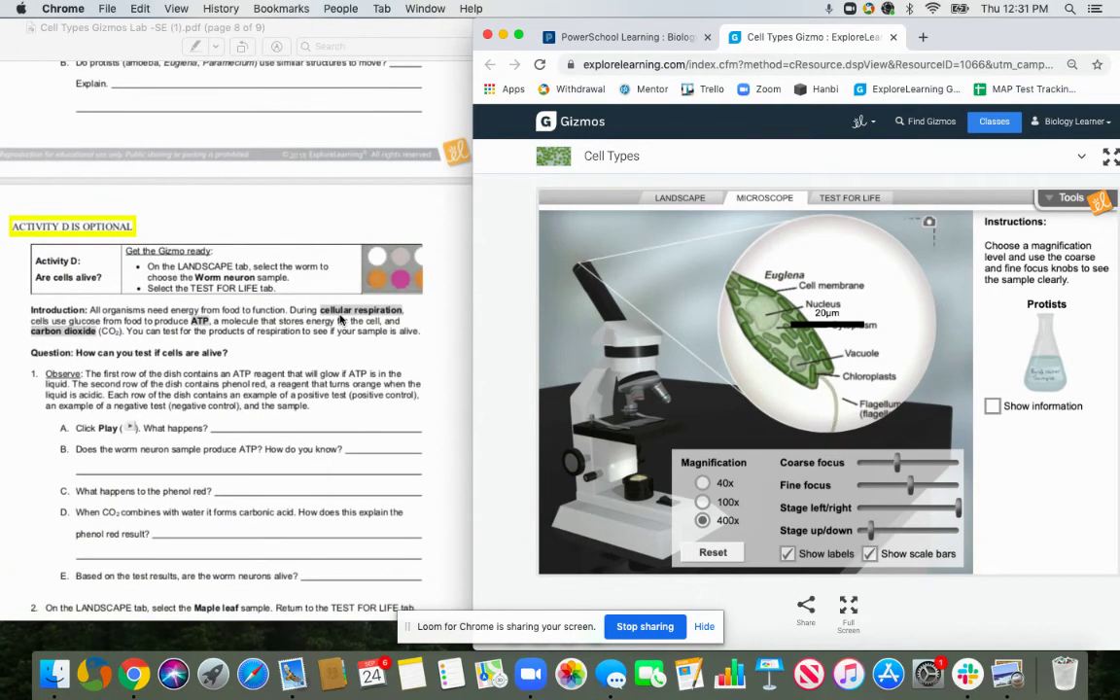
{"action": "scroll", "coordinate": [340, 318], "scroll_direction": "down", "scroll_amount": 2}
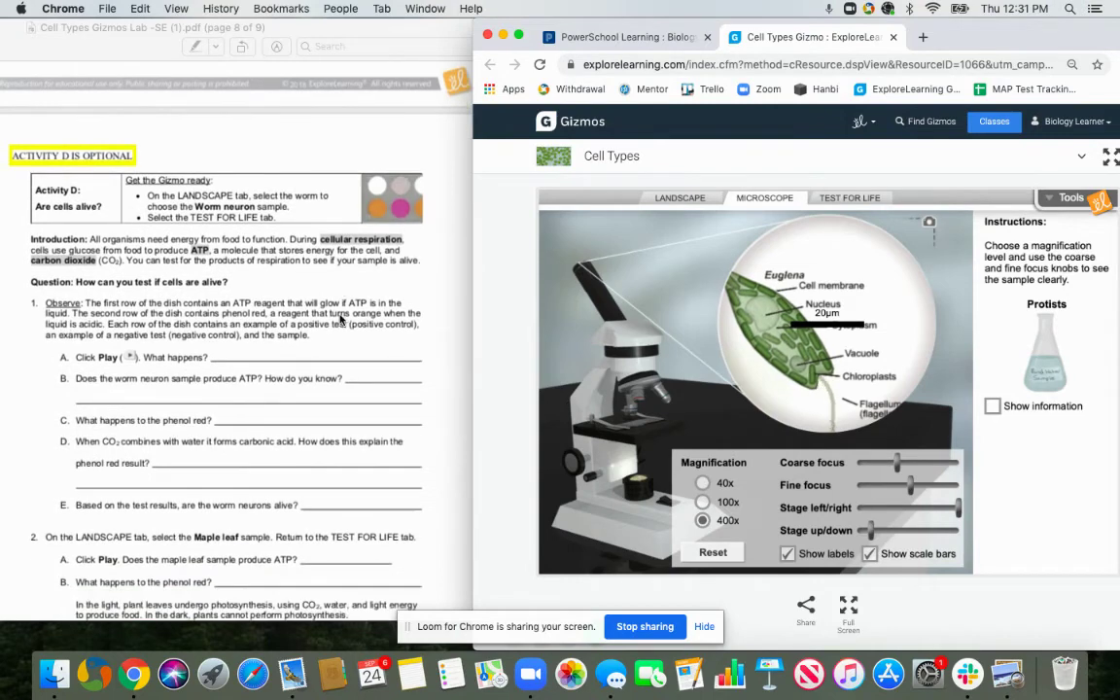
{"action": "scroll", "coordinate": [340, 319], "scroll_direction": "down", "scroll_amount": 1}
{"action": "scroll", "coordinate": [341, 319], "scroll_direction": "down", "scroll_amount": 4}
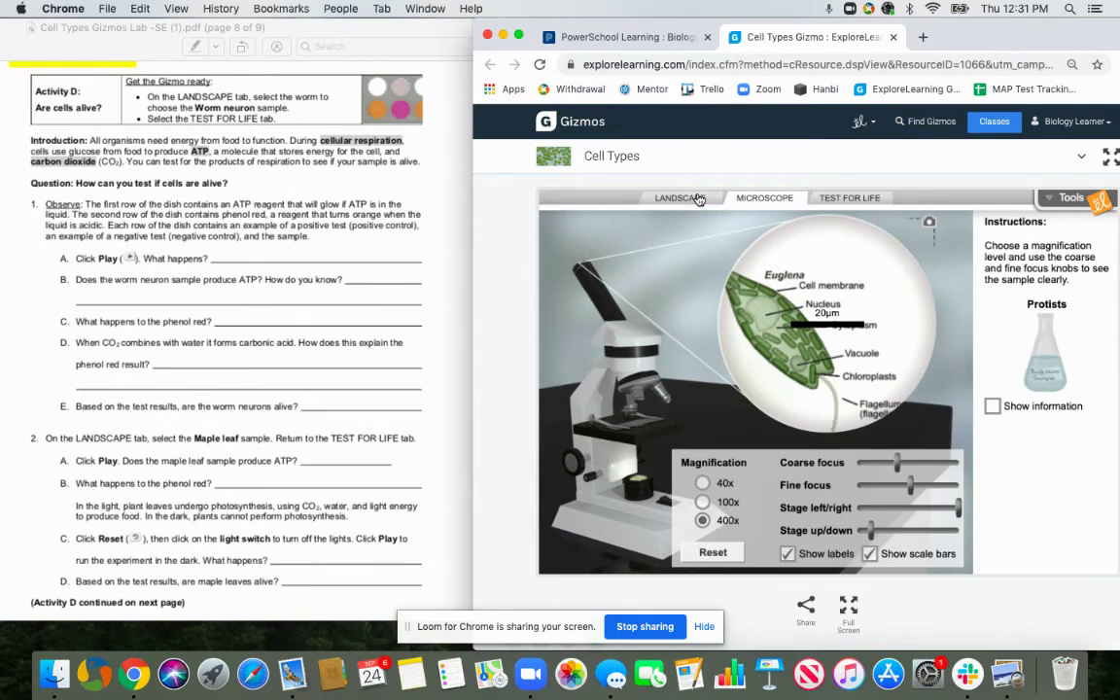
{"action": "left_click", "coordinate": [653, 198]}
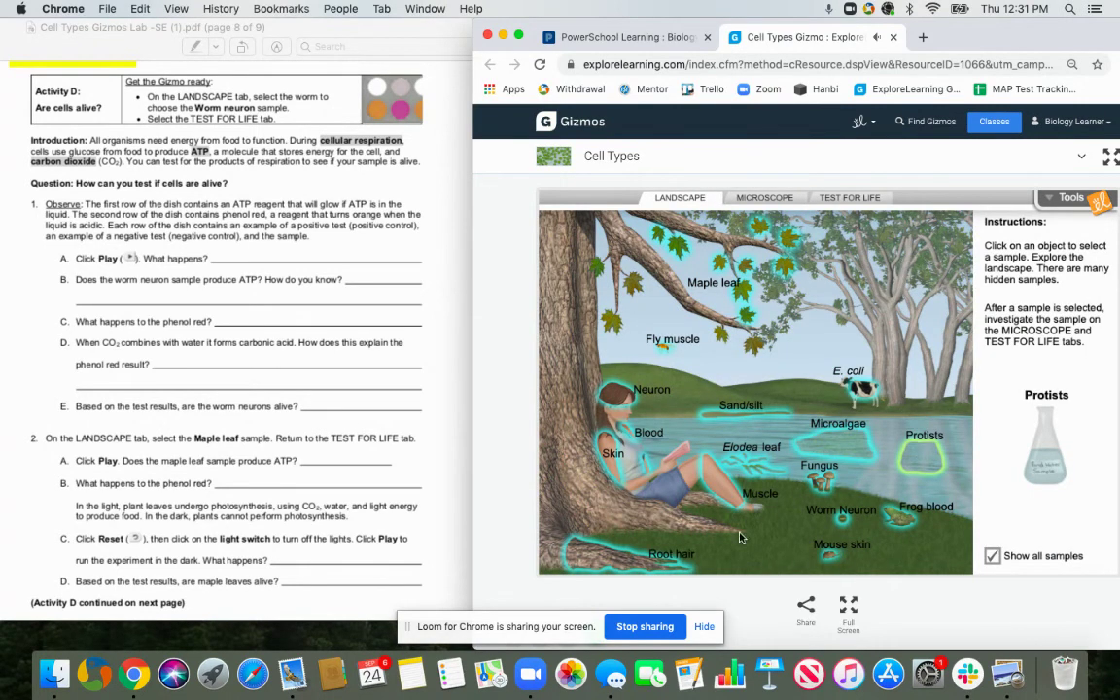
Select the Worm neuron sample in the landscape and run its ATP and phenol red tests for life
{"action": "left_click", "coordinate": [842, 524]}
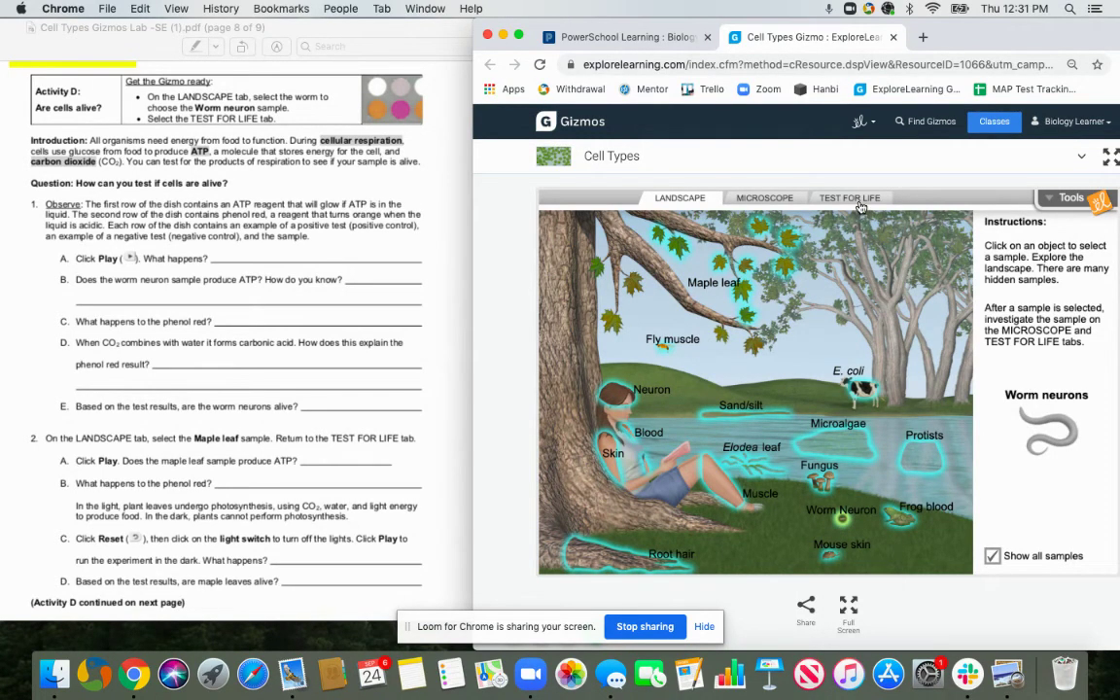
{"action": "left_click", "coordinate": [860, 204]}
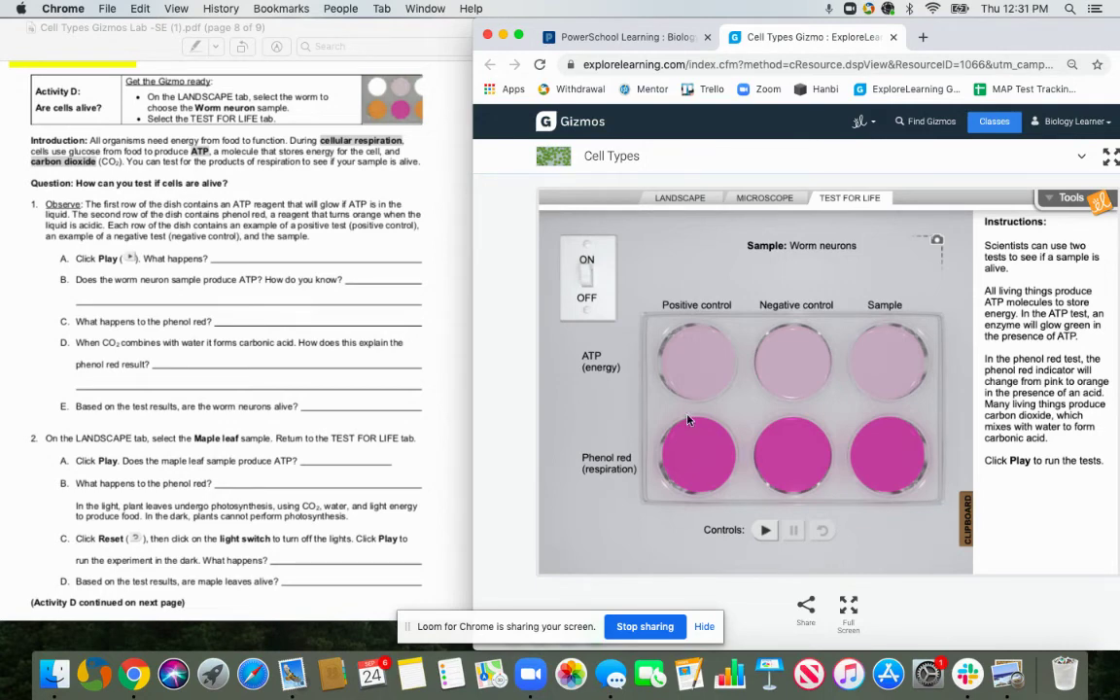
{"action": "left_click", "coordinate": [765, 530]}
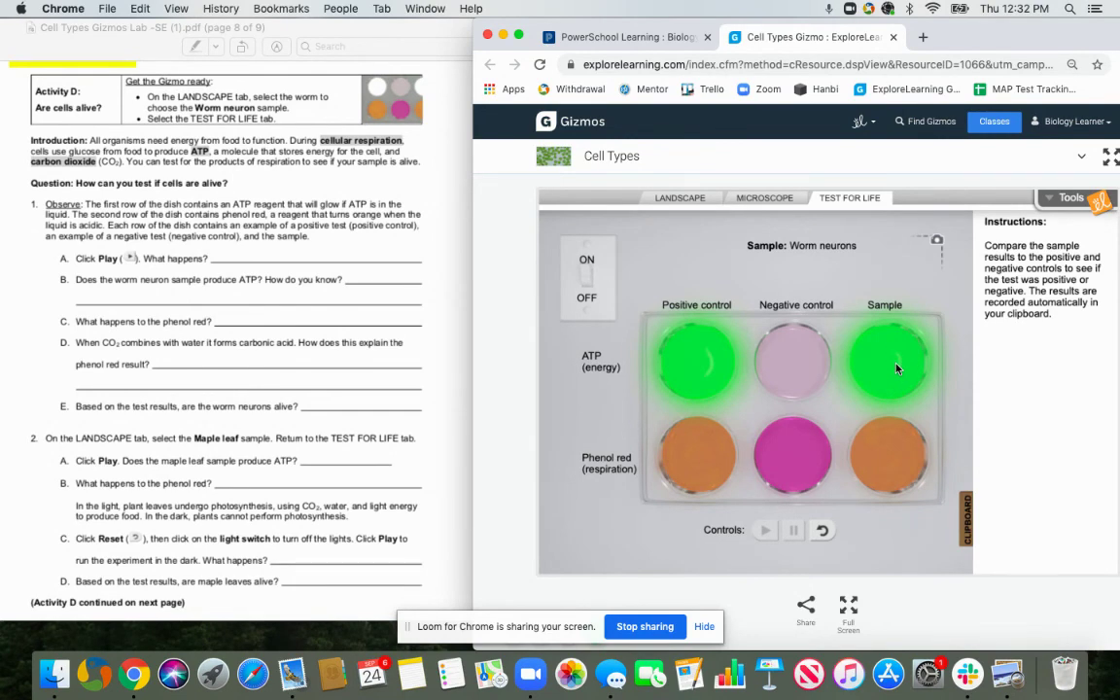
Following the worksheet's Activity D question 3, choose the Sand/silt sample and run its ATP and phenol red tests for life
{"action": "scroll", "coordinate": [238, 362], "scroll_direction": "down", "scroll_amount": 10}
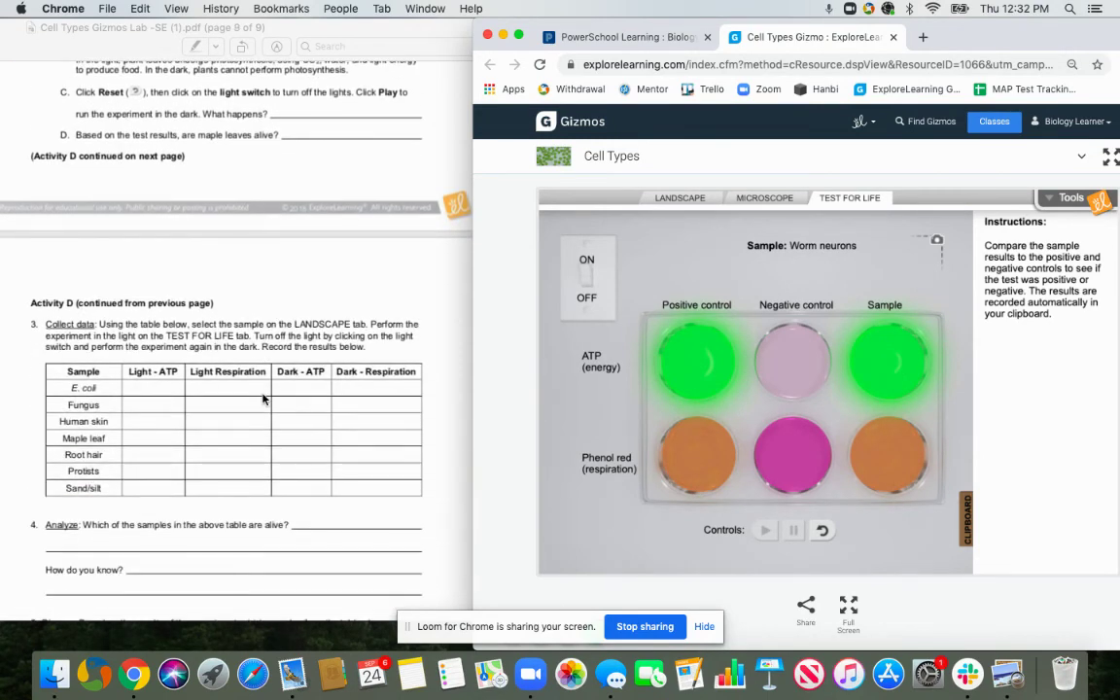
{"action": "scroll", "coordinate": [263, 398], "scroll_direction": "down", "scroll_amount": 2}
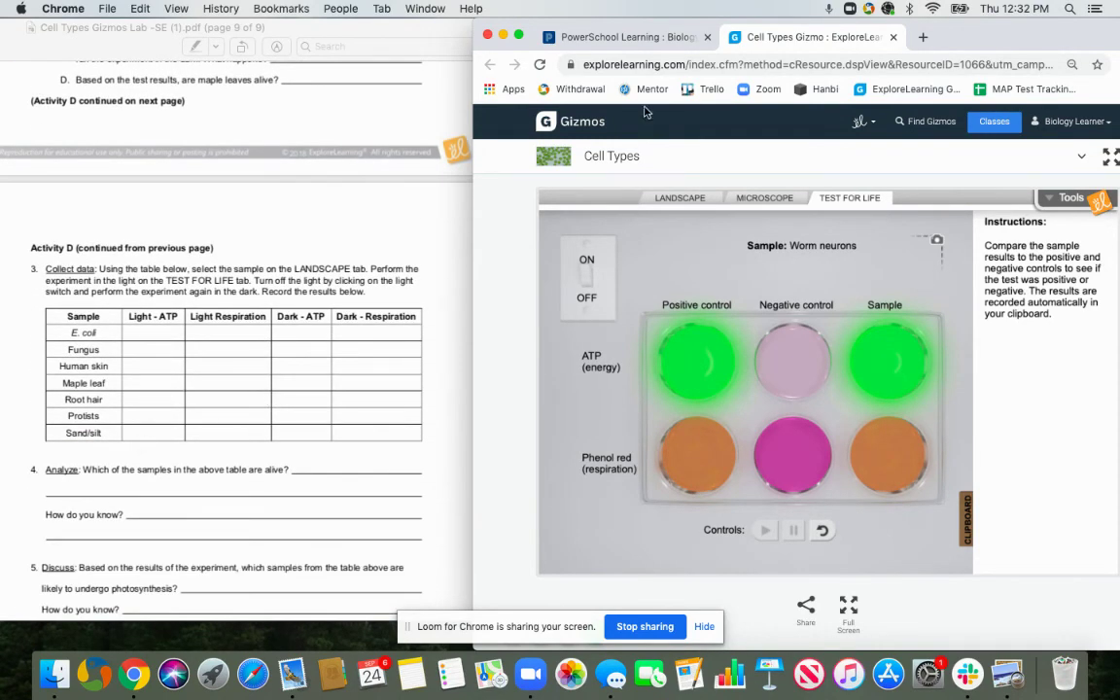
{"action": "left_click", "coordinate": [678, 197]}
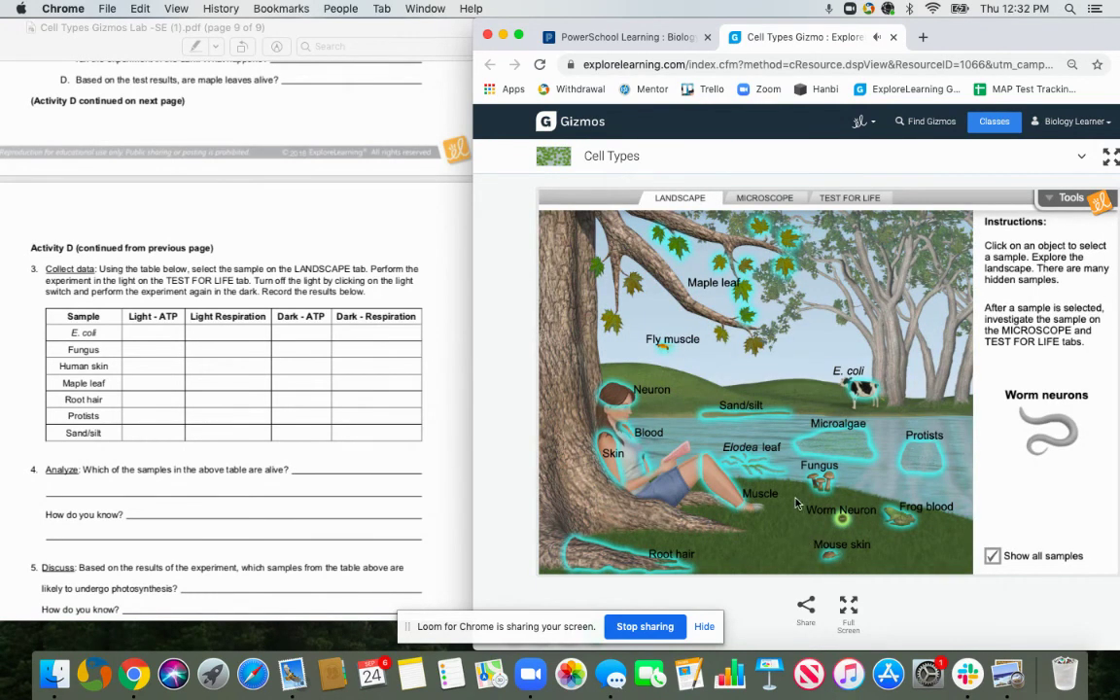
{"action": "left_click", "coordinate": [744, 413]}
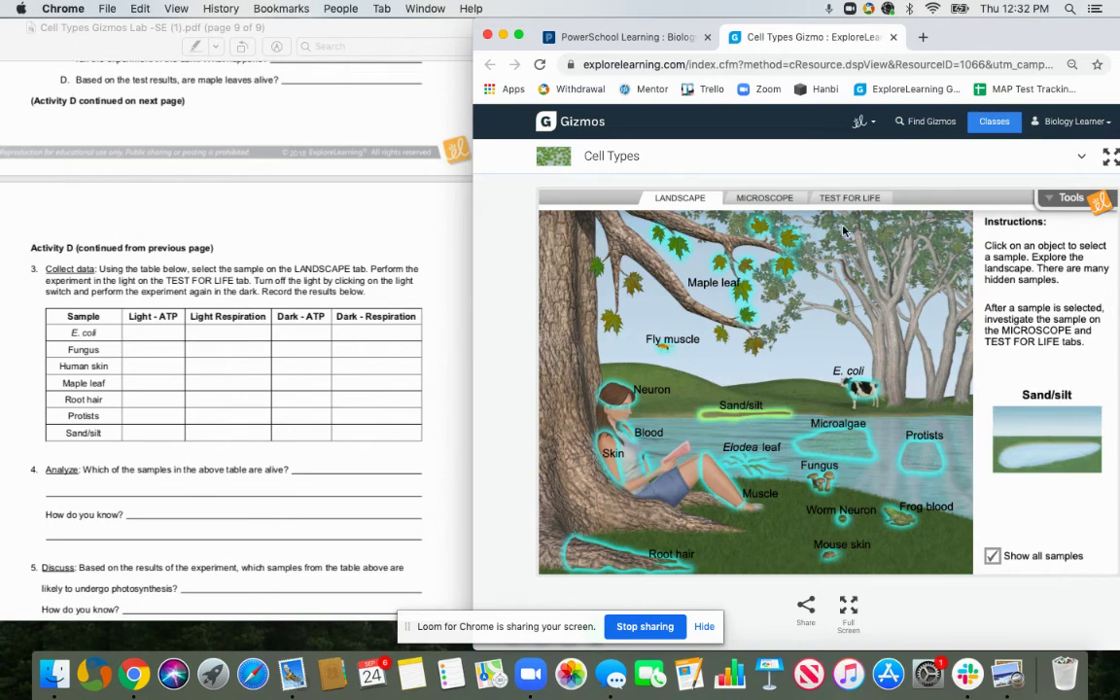
{"action": "left_click", "coordinate": [849, 198]}
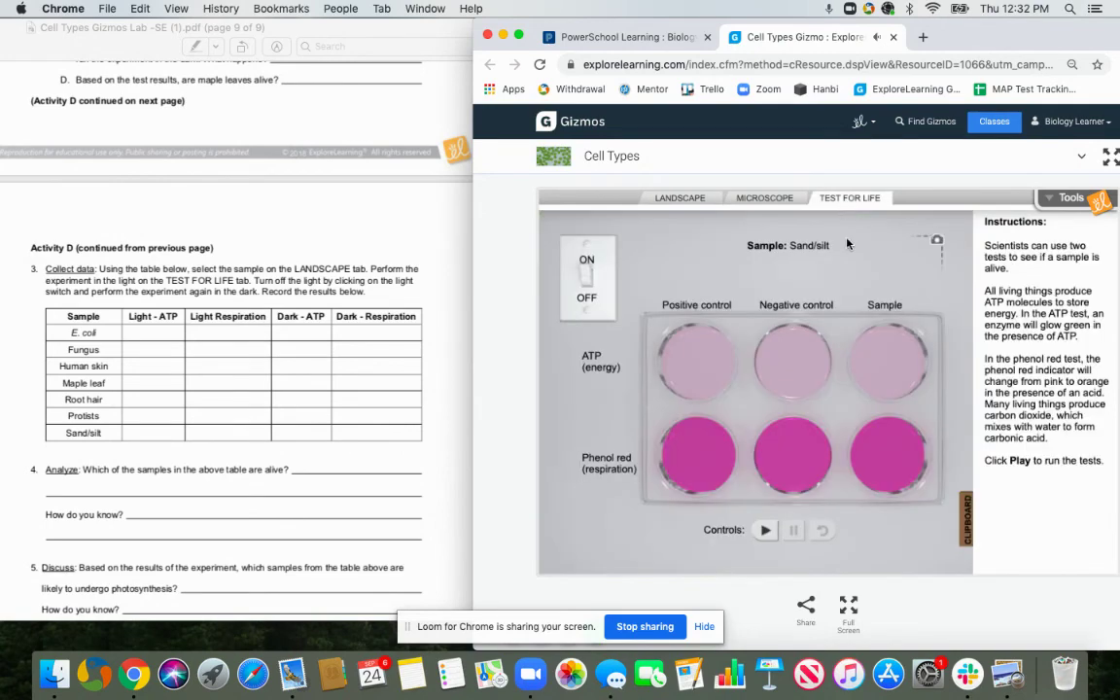
{"action": "left_click", "coordinate": [765, 531]}
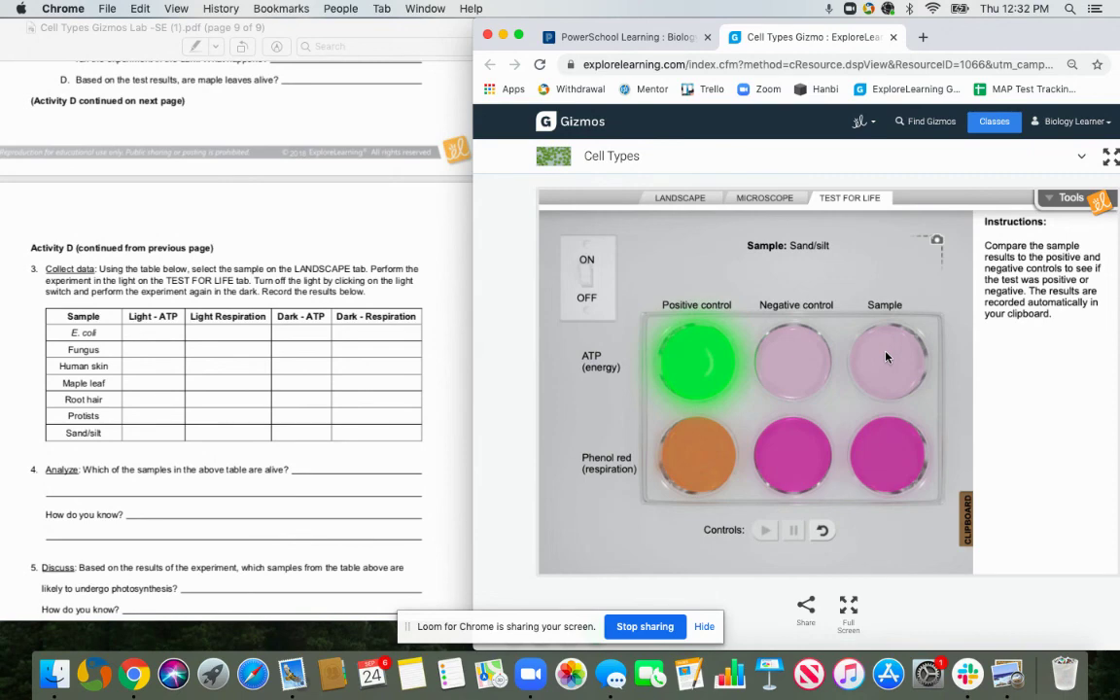
{"action": "left_click", "coordinate": [588, 291]}
{"action": "left_click", "coordinate": [587, 264]}
Review Activity D questions 4 to 6 in the worksheet and go back through the pages to Activity C questions 2 and 3
{"action": "scroll", "coordinate": [380, 400], "scroll_direction": "down", "scroll_amount": 1}
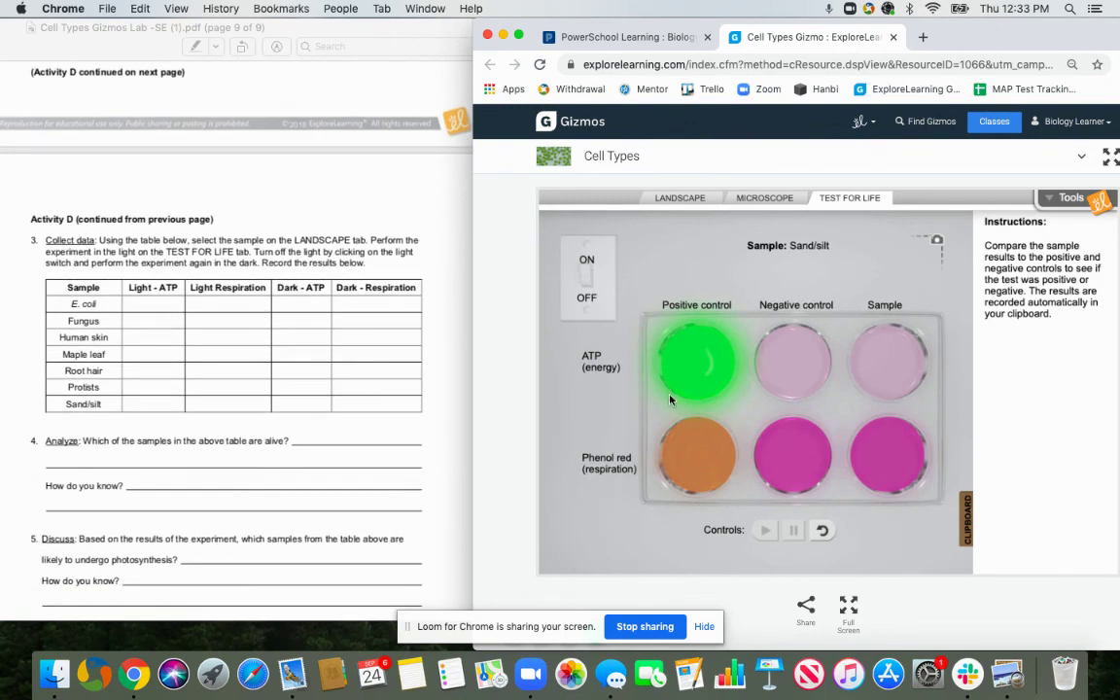
{"action": "scroll", "coordinate": [338, 461], "scroll_direction": "down", "scroll_amount": 5}
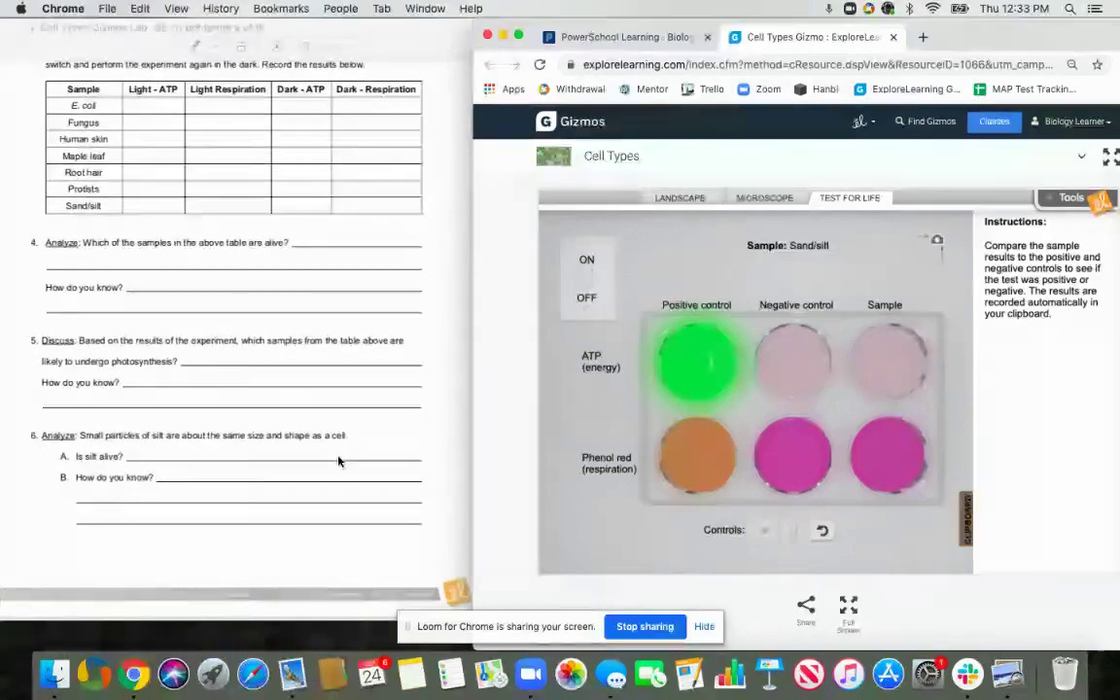
{"action": "scroll", "coordinate": [339, 461], "scroll_direction": "up", "scroll_amount": 3}
{"action": "scroll", "coordinate": [339, 461], "scroll_direction": "up", "scroll_amount": 10}
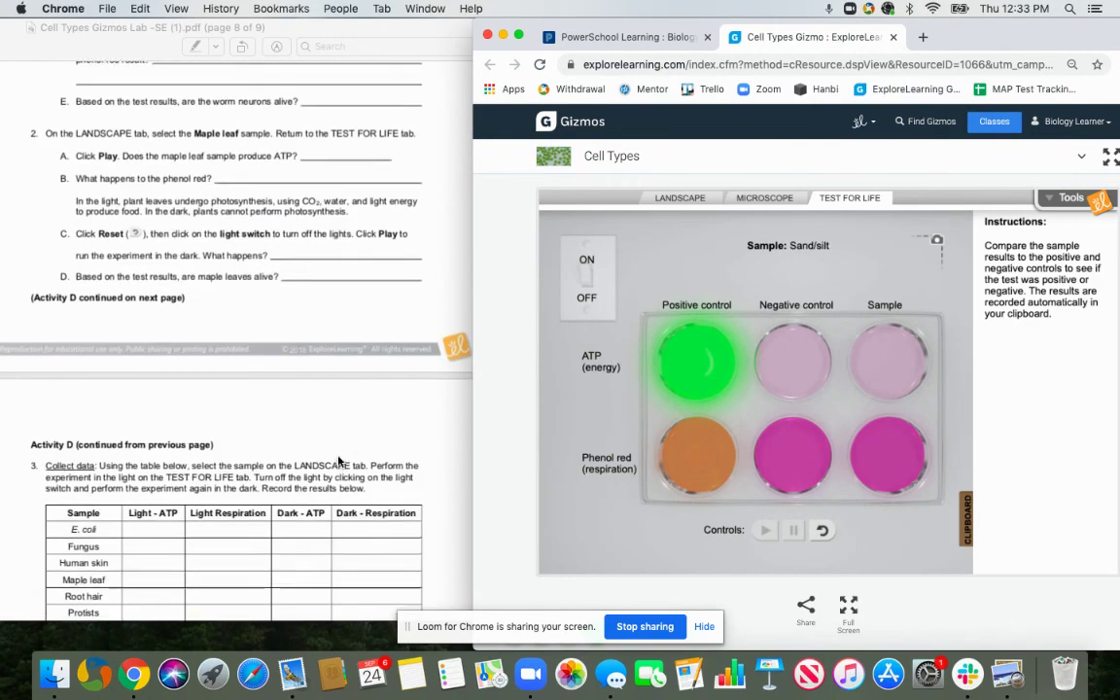
{"action": "scroll", "coordinate": [332, 463], "scroll_direction": "up", "scroll_amount": 15}
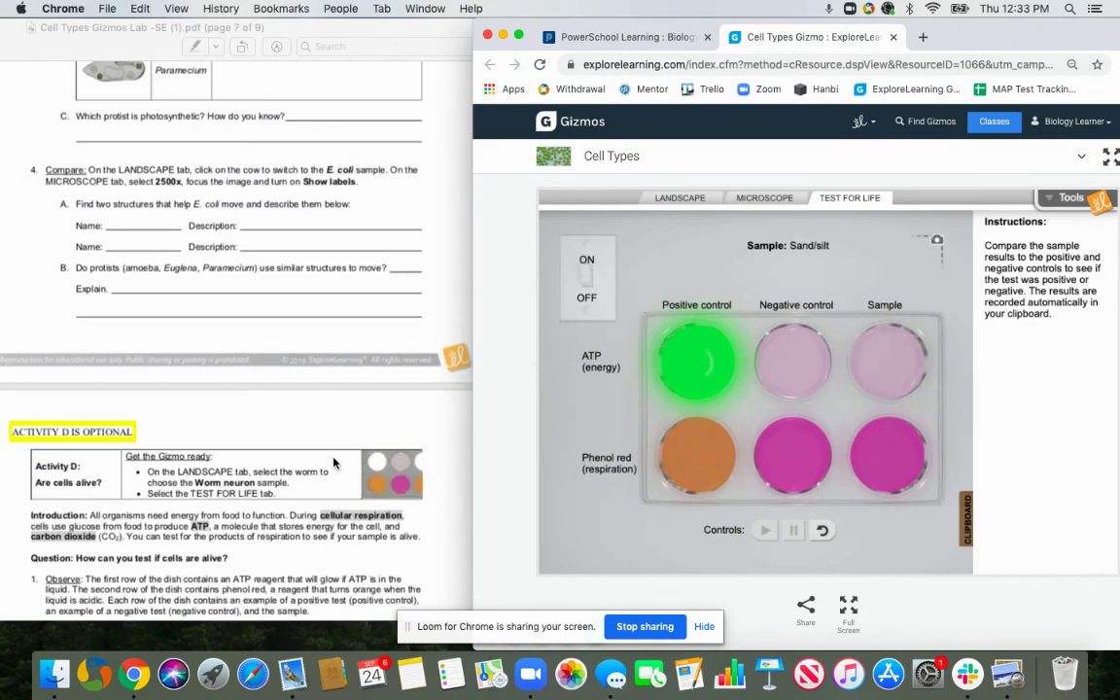
{"action": "scroll", "coordinate": [333, 463], "scroll_direction": "up", "scroll_amount": 8}
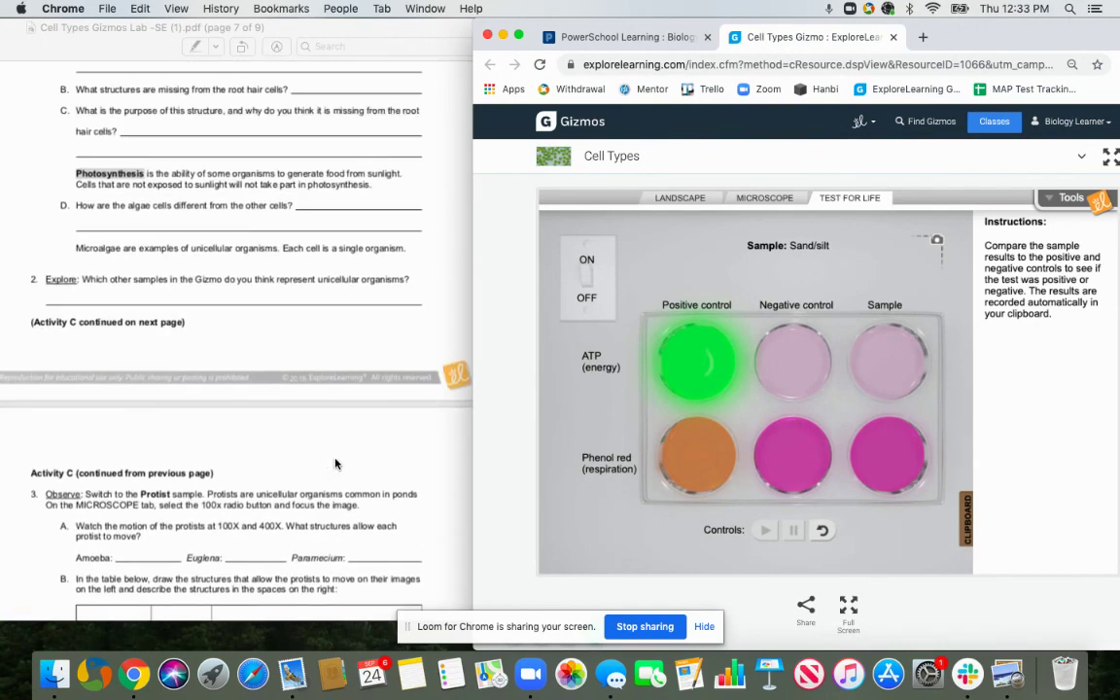
Move the browser window partly over the worksheet and widen it to enlarge the Gizmo
{"action": "left_click_drag", "start_coordinate": [970, 54], "coordinate": [743, 53]}
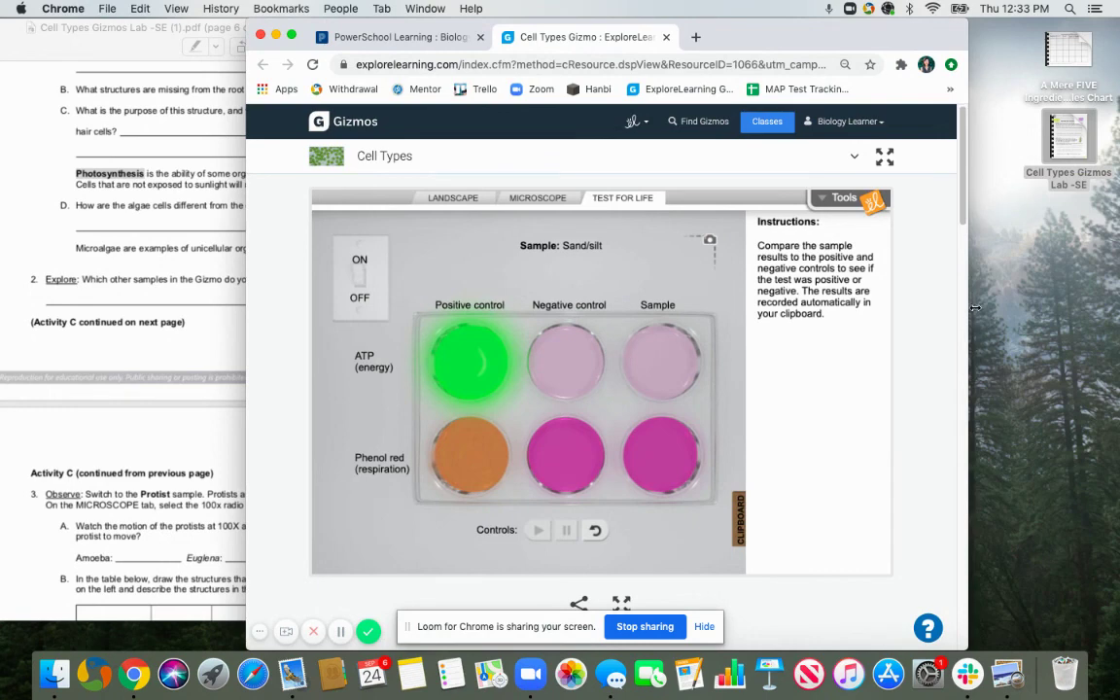
{"action": "left_click_drag", "start_coordinate": [967, 314], "coordinate": [1116, 293]}
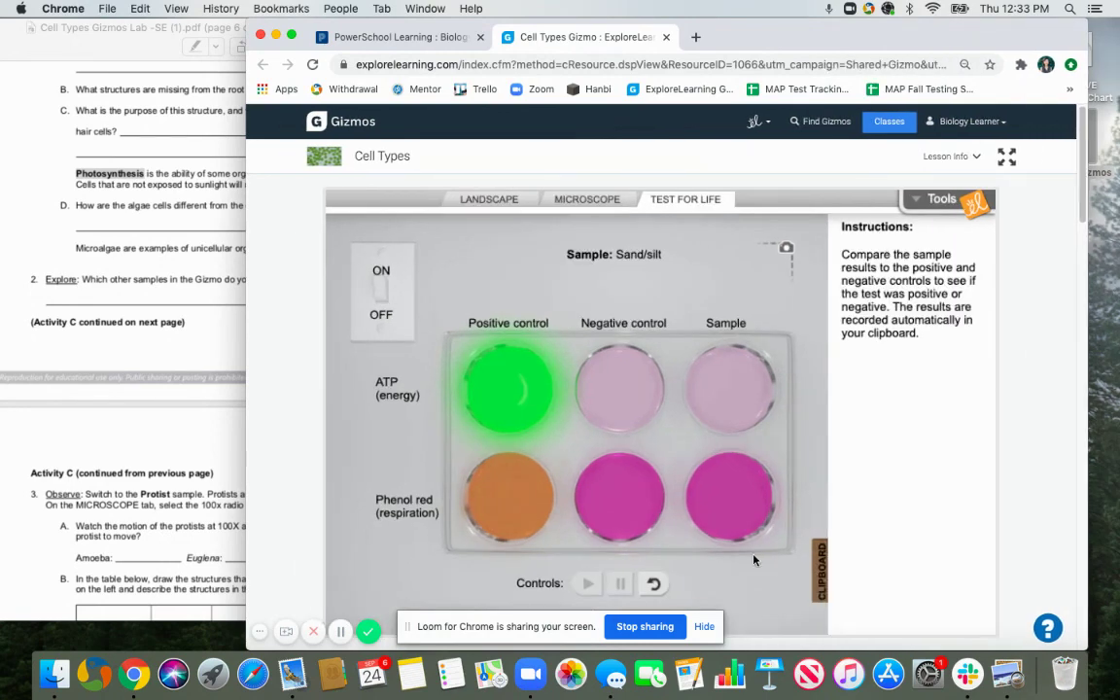